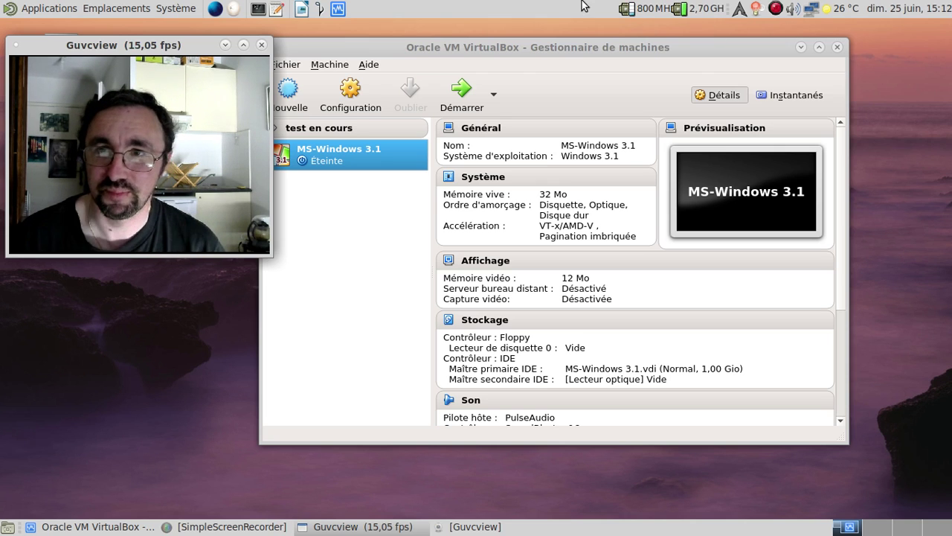
Start the MS-Windows 3.1 virtual machine, reposition its window and launch Windows from the DOS prompt with the win command.
{"action": "left_click", "coordinate": [469, 100]}
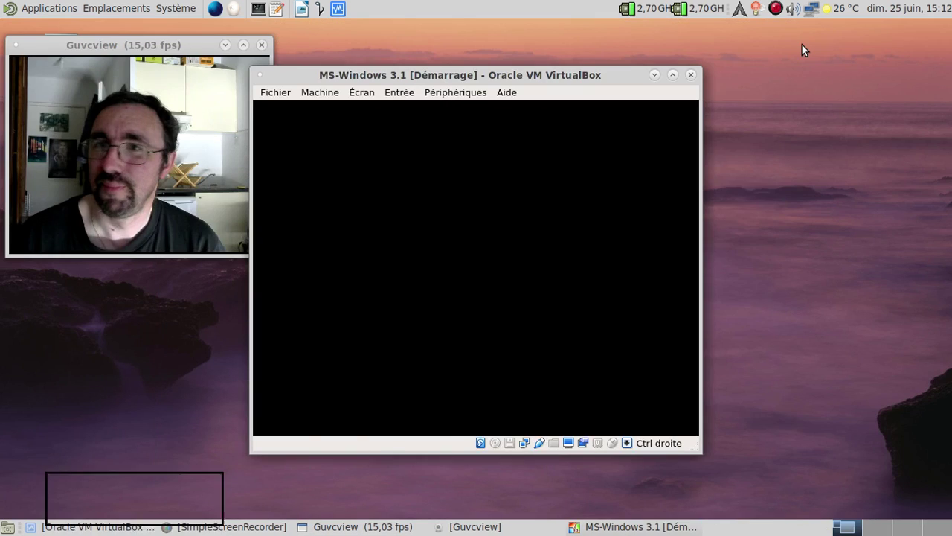
{"action": "left_click_drag", "start_coordinate": [512, 70], "coordinate": [539, 41]}
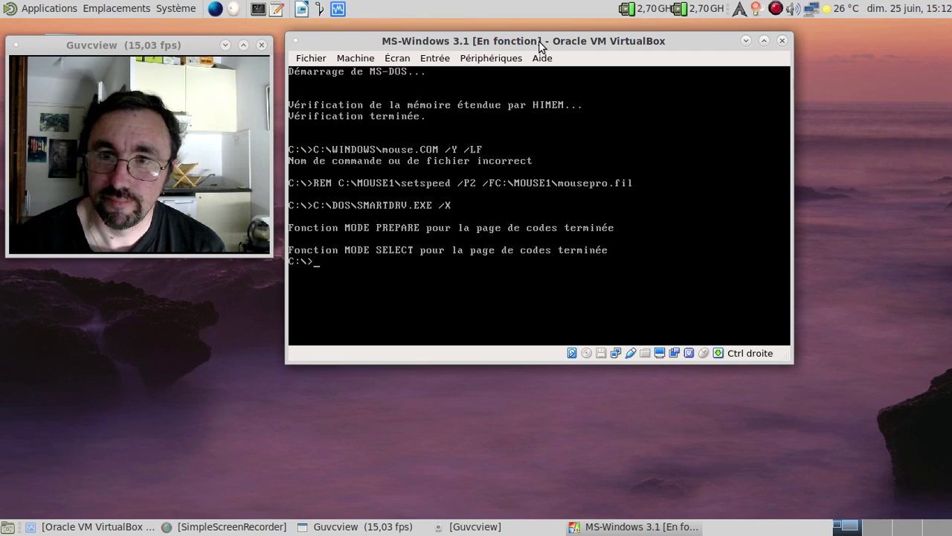
{"action": "type", "text": "win"}
{"action": "key", "text": "Return"}
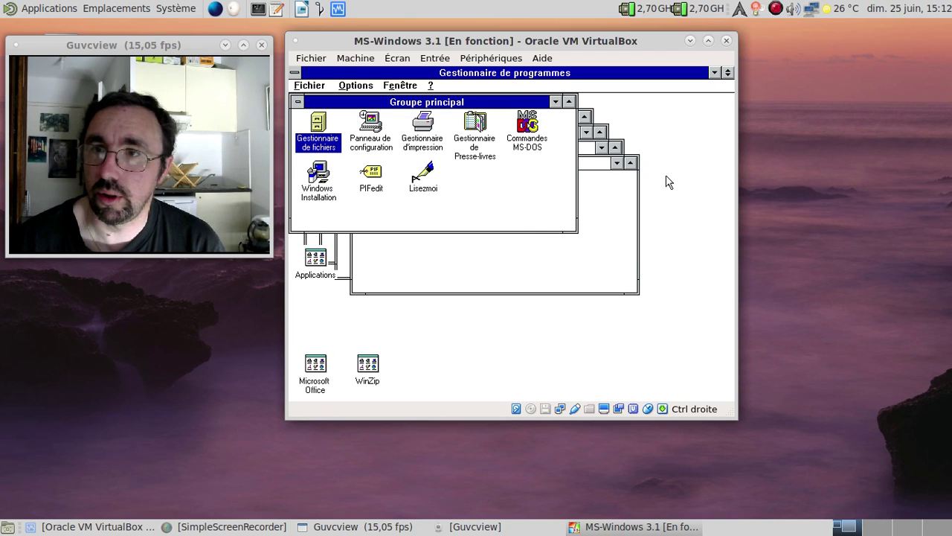
Reduce the Démarrage, Jeux, Réseau and Accessoires group windows to icons, leaving only Groupe principal open.
{"action": "left_click", "coordinate": [612, 199]}
{"action": "double_click", "coordinate": [360, 164]}
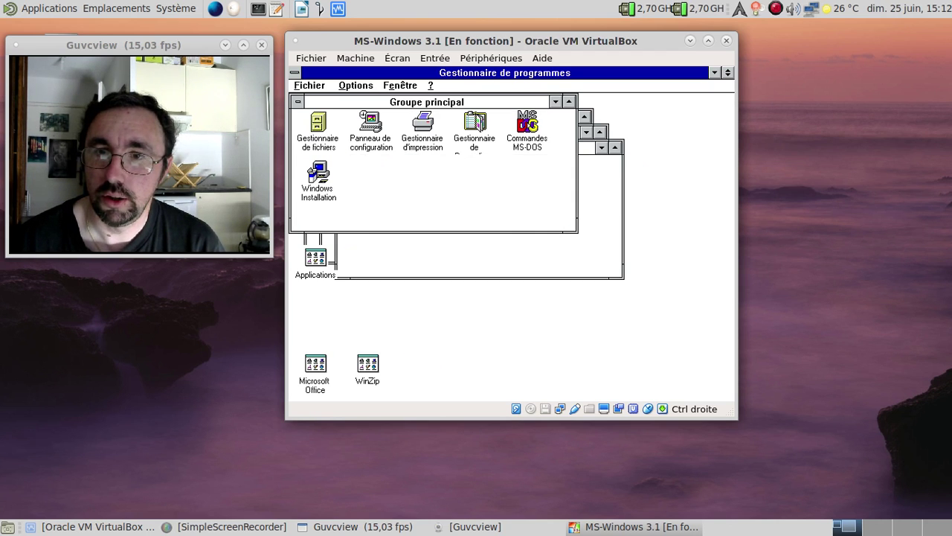
{"action": "left_click", "coordinate": [606, 238]}
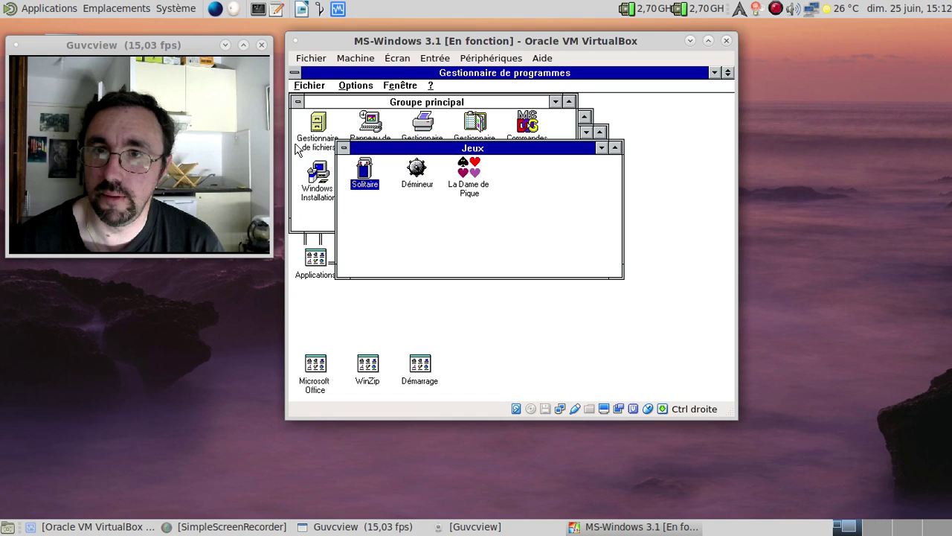
{"action": "left_click", "coordinate": [345, 148]}
{"action": "left_click", "coordinate": [347, 149]}
{"action": "left_click", "coordinate": [603, 231]}
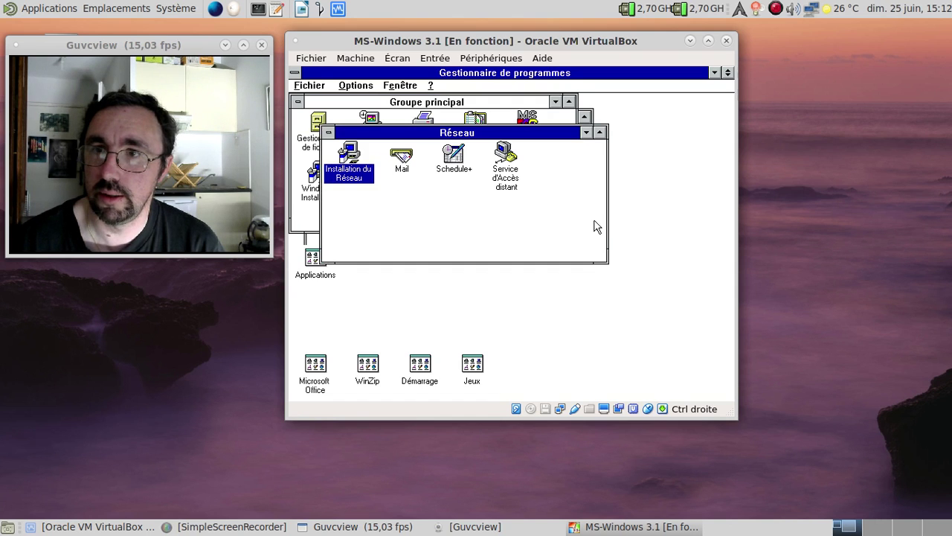
{"action": "double_click", "coordinate": [331, 132]}
{"action": "left_click", "coordinate": [511, 247]}
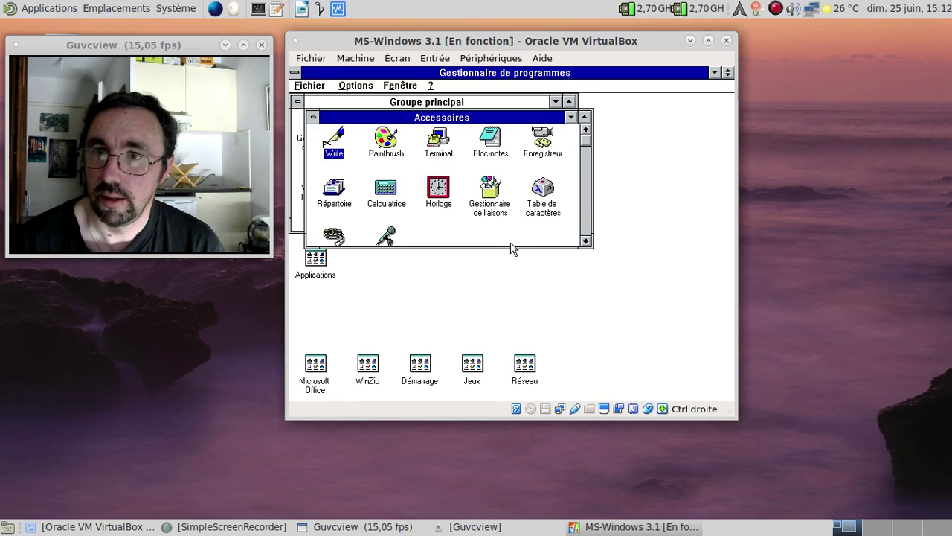
{"action": "double_click", "coordinate": [314, 118]}
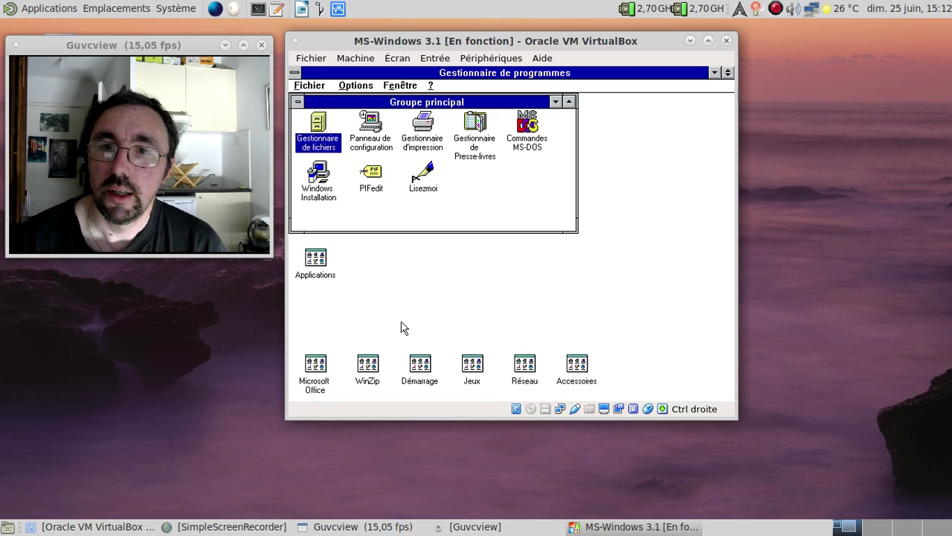
Launch Microsoft Word from the Microsoft Office group and dismiss the tip of the day.
{"action": "double_click", "coordinate": [313, 368]}
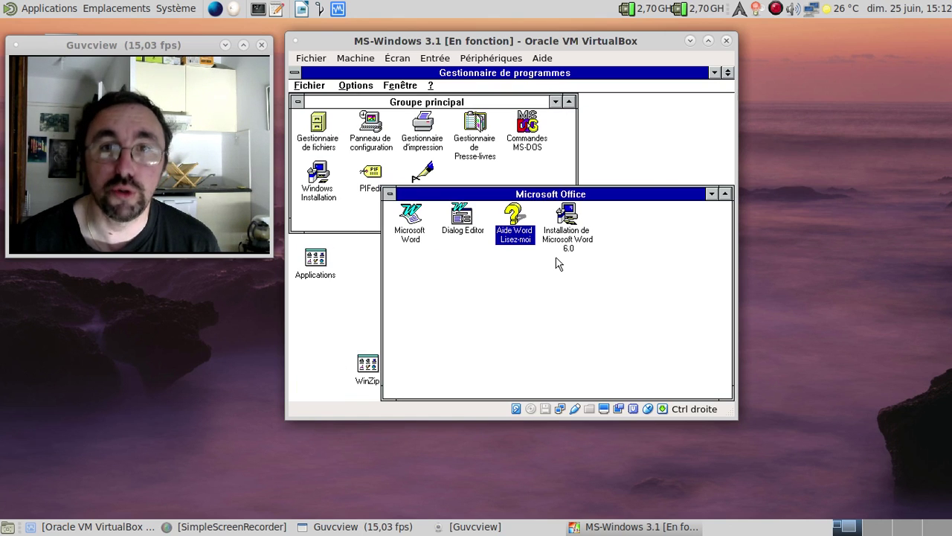
{"action": "left_click", "coordinate": [411, 237]}
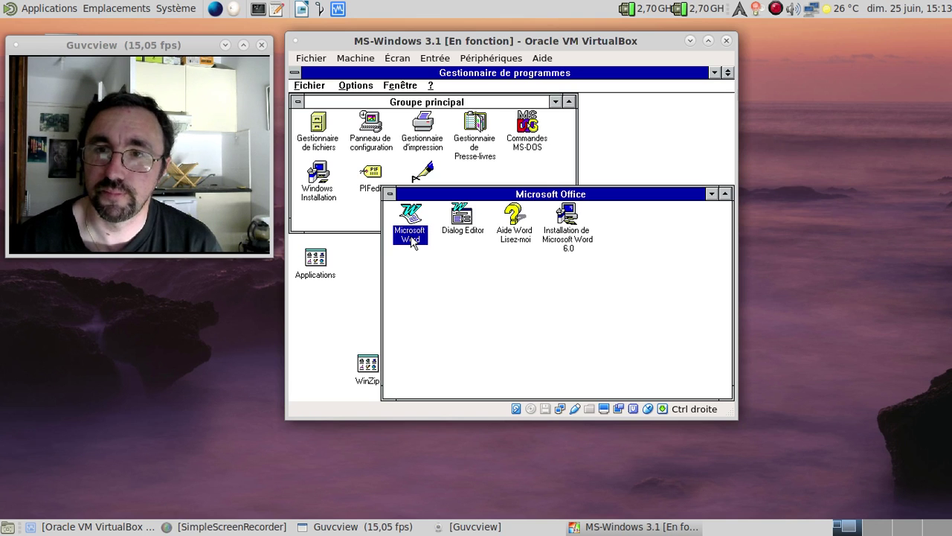
{"action": "double_click", "coordinate": [411, 238]}
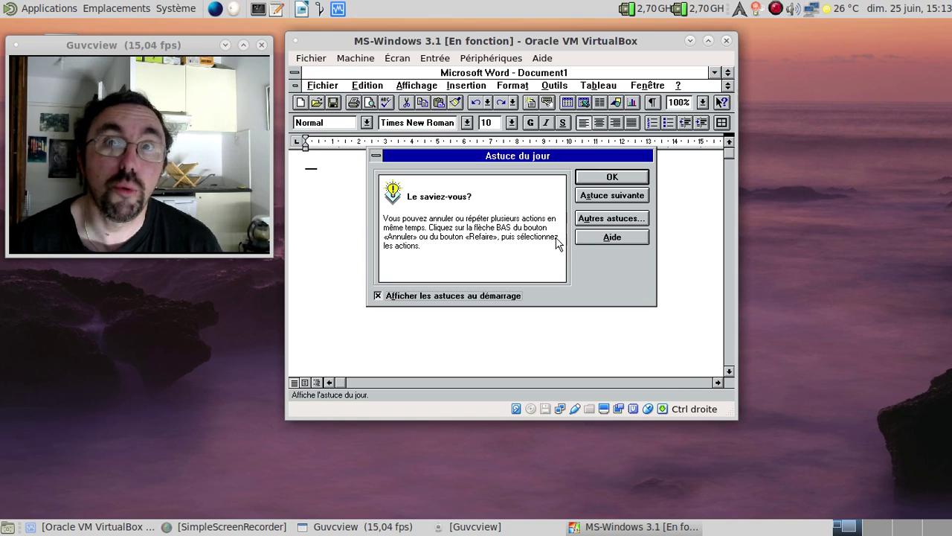
{"action": "left_click", "coordinate": [613, 176]}
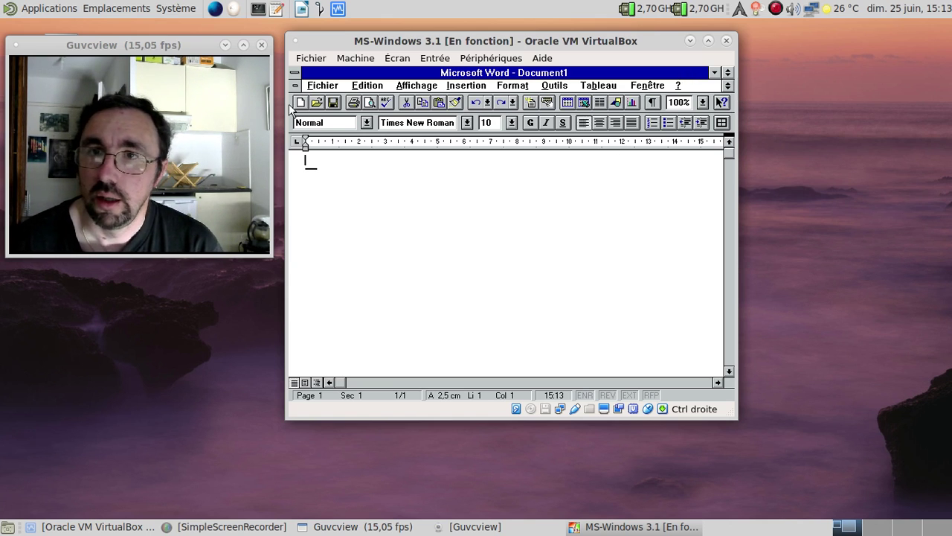
Switch the blank document to the Plan view and then to the Page view.
{"action": "left_click", "coordinate": [408, 86]}
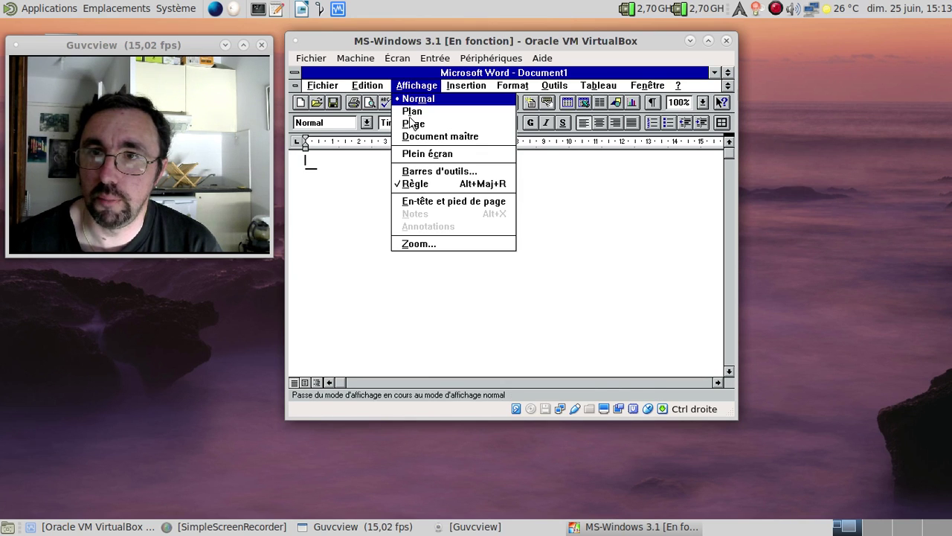
{"action": "left_click", "coordinate": [410, 114]}
{"action": "left_click", "coordinate": [410, 85]}
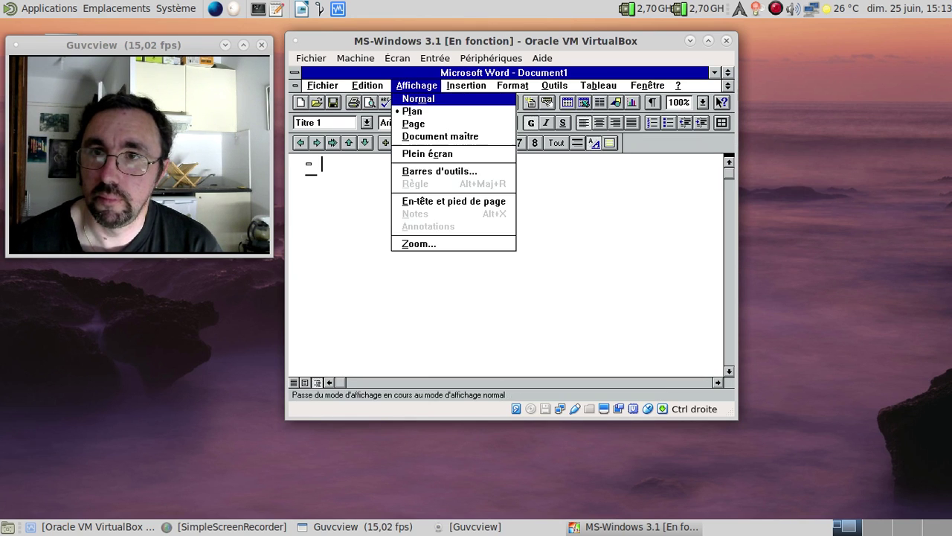
{"action": "left_click", "coordinate": [418, 125]}
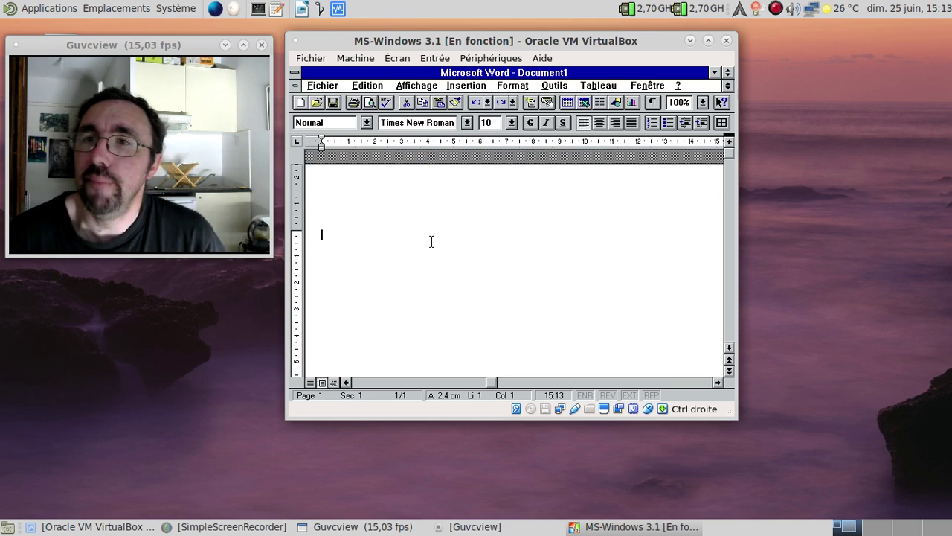
View Microsoft Word's version and copyright information, then close it.
{"action": "left_click", "coordinate": [678, 88]}
{"action": "left_click", "coordinate": [633, 202]}
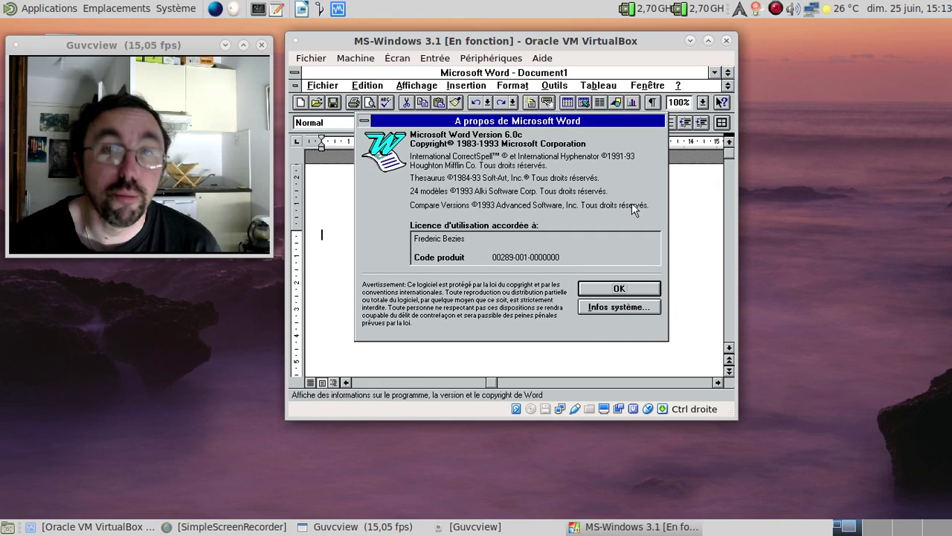
{"action": "left_click", "coordinate": [607, 289]}
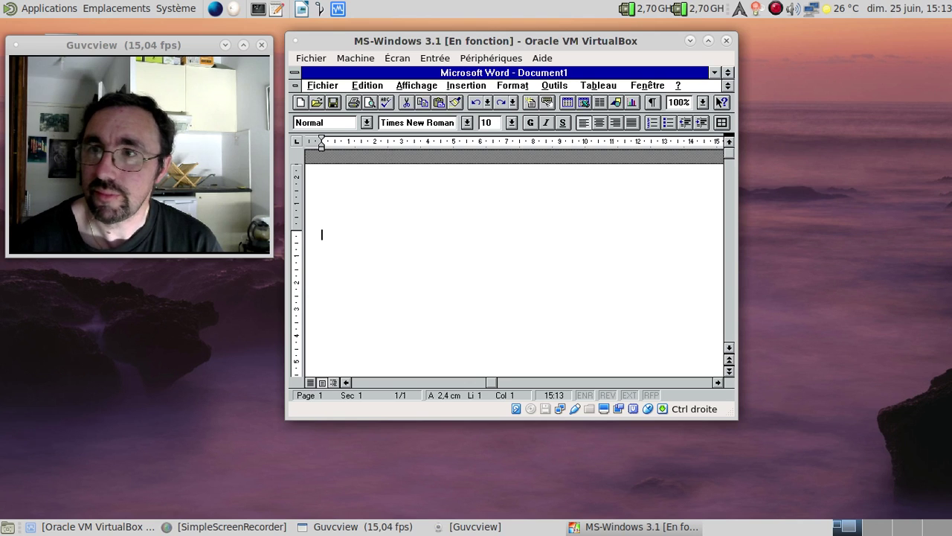
Quit Microsoft Word and reduce the Microsoft Office group window to an icon.
{"action": "double_click", "coordinate": [291, 74]}
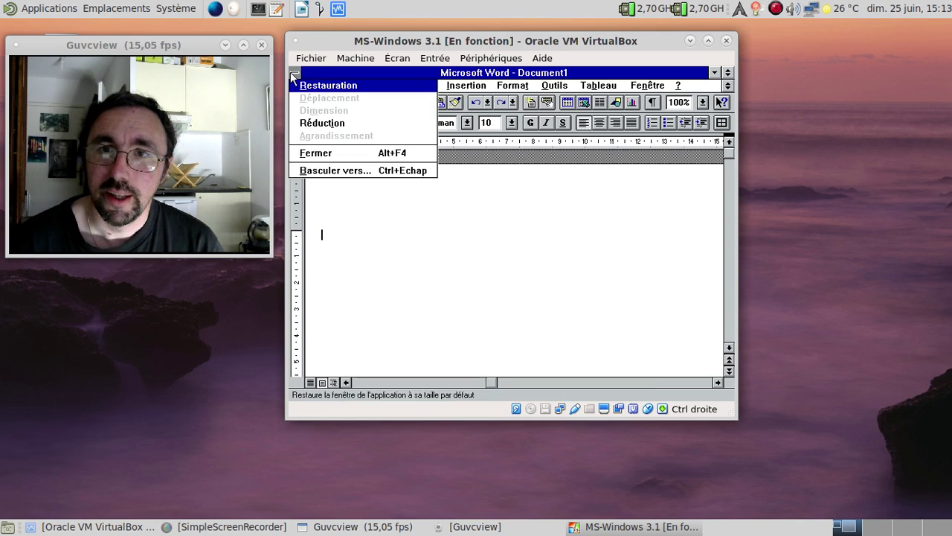
{"action": "left_click", "coordinate": [476, 251]}
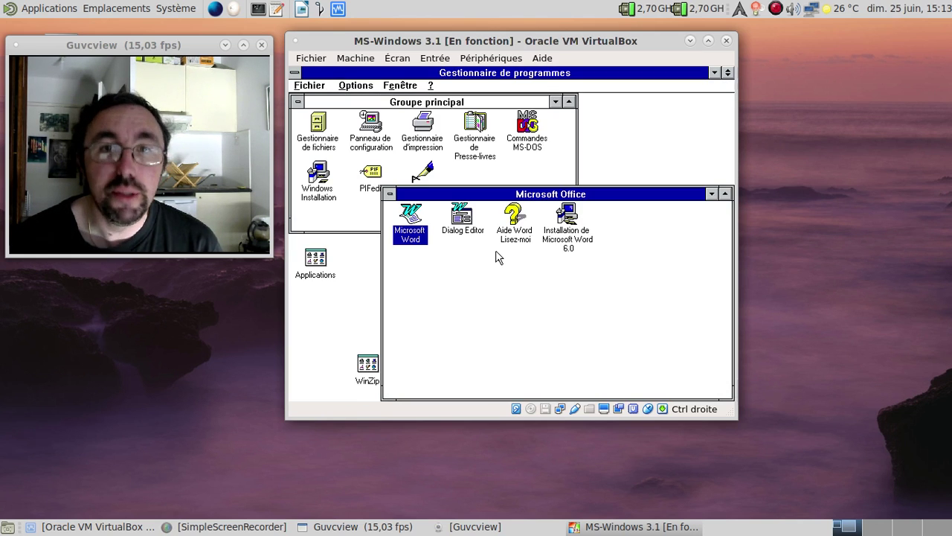
{"action": "double_click", "coordinate": [390, 193]}
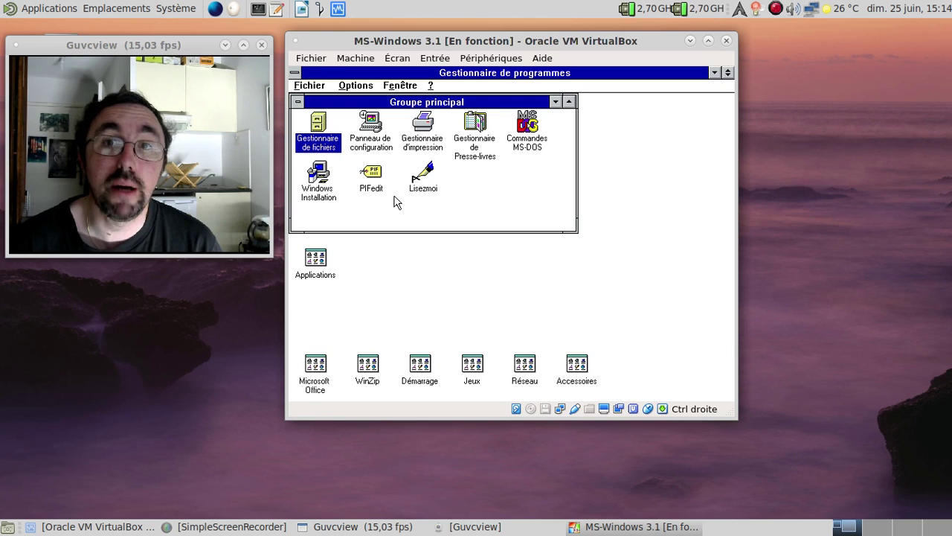
Open w55.zip in the archives folder from the file manager and view WinZip's version information.
{"action": "double_click", "coordinate": [324, 152]}
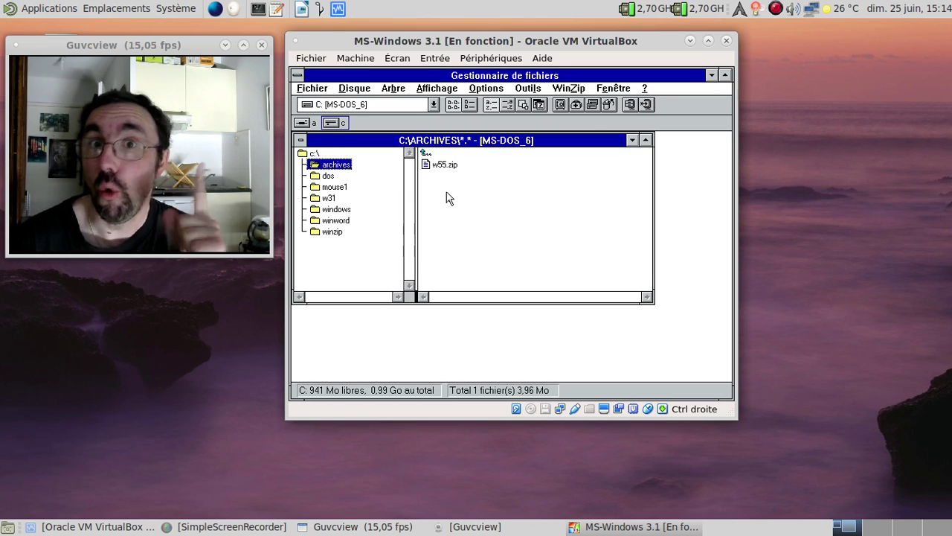
{"action": "double_click", "coordinate": [444, 165]}
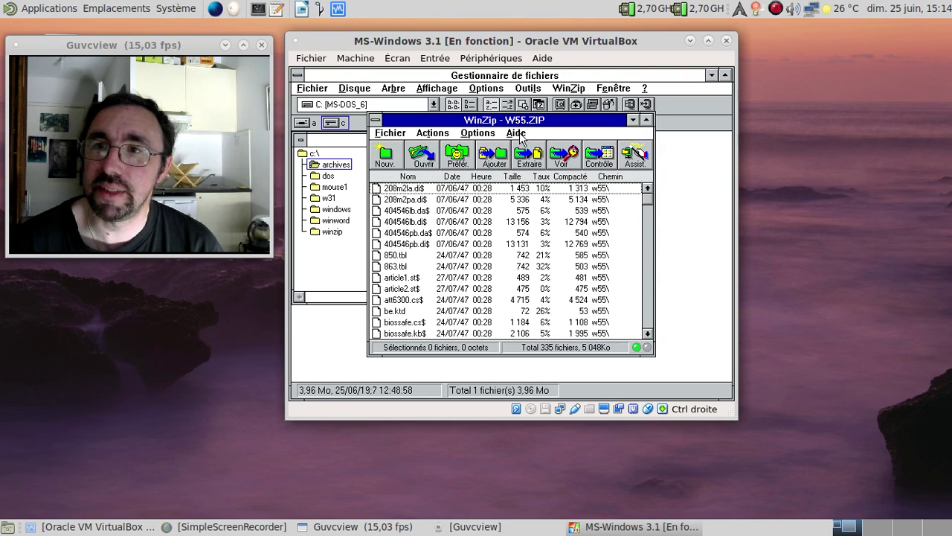
{"action": "left_click", "coordinate": [522, 134]}
{"action": "left_click", "coordinate": [532, 245]}
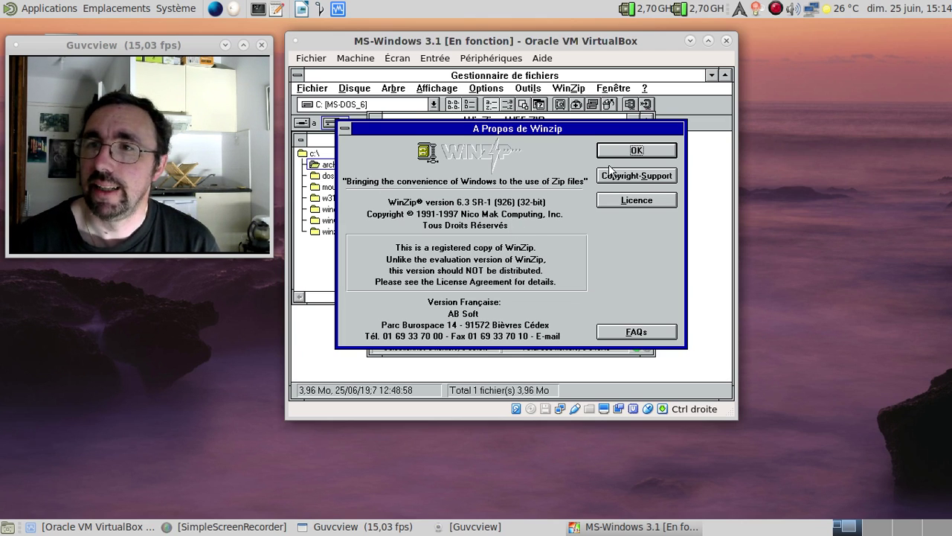
{"action": "double_click", "coordinate": [347, 128]}
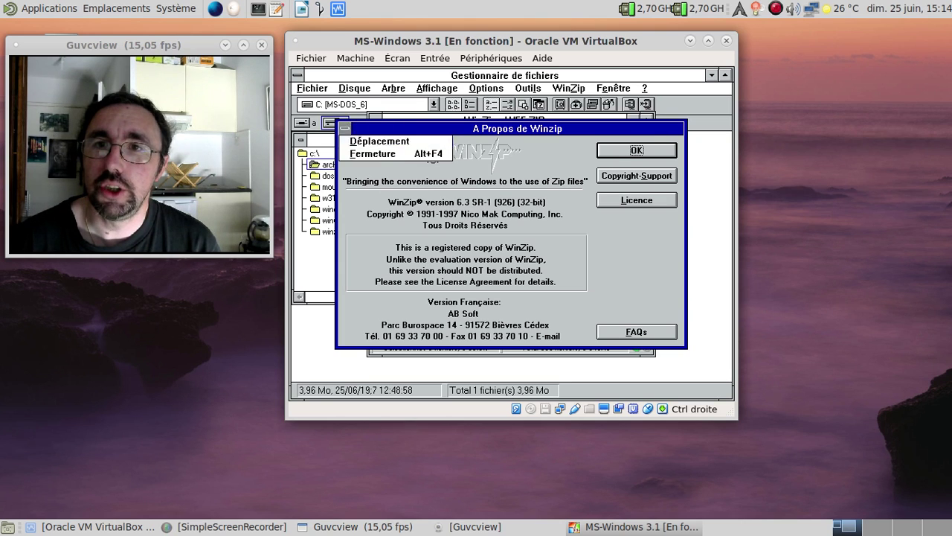
Extract all files of the archive to c:\archives, keeping folder names, and close WinZip.
{"action": "left_click", "coordinate": [536, 154]}
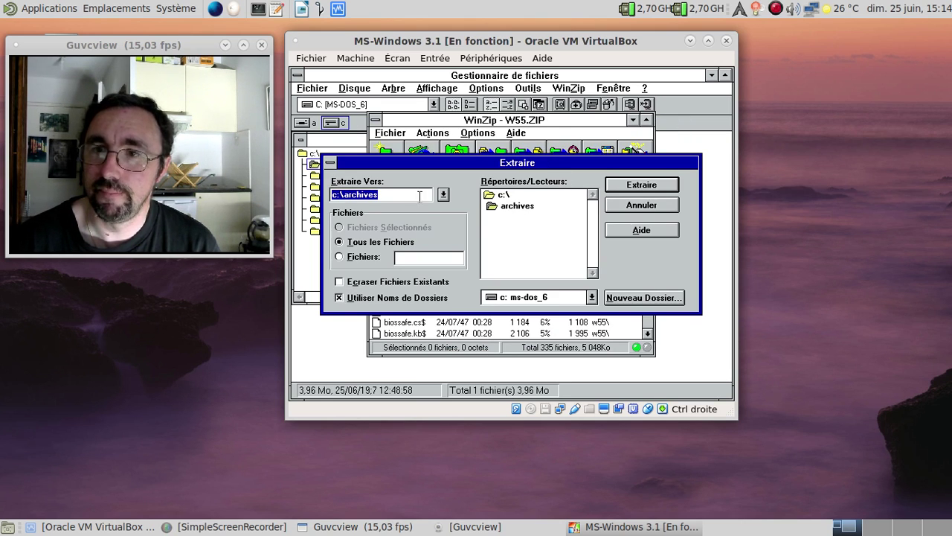
{"action": "left_click", "coordinate": [642, 184]}
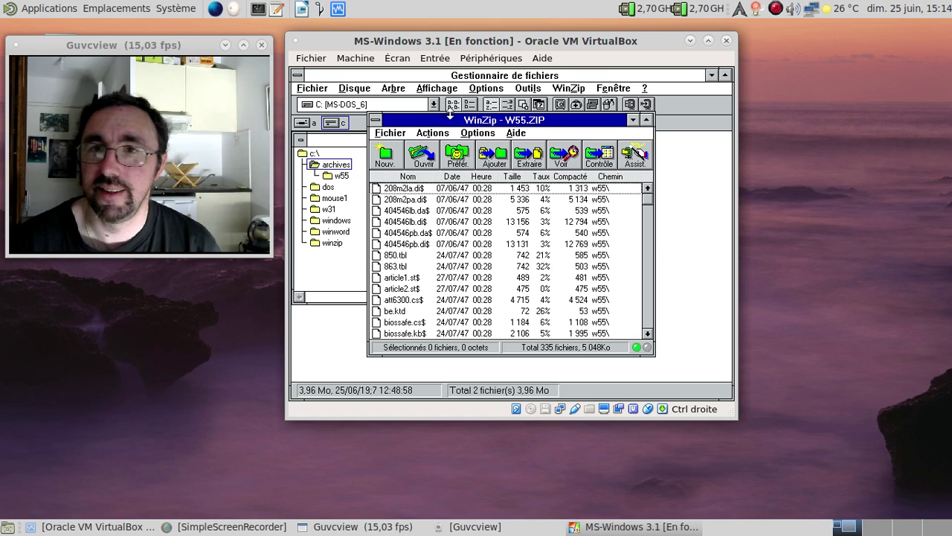
{"action": "double_click", "coordinate": [376, 119]}
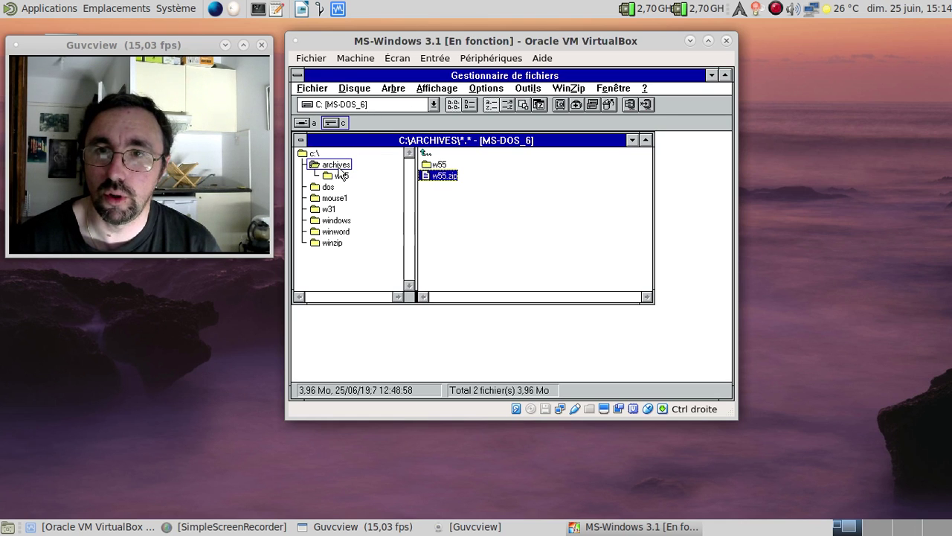
Move the extracted w55 folder from archives to the root of drive C and confirm the move.
{"action": "left_click", "coordinate": [341, 176]}
{"action": "left_click_drag", "start_coordinate": [305, 155], "coordinate": [305, 155]}
{"action": "left_click", "coordinate": [482, 261]}
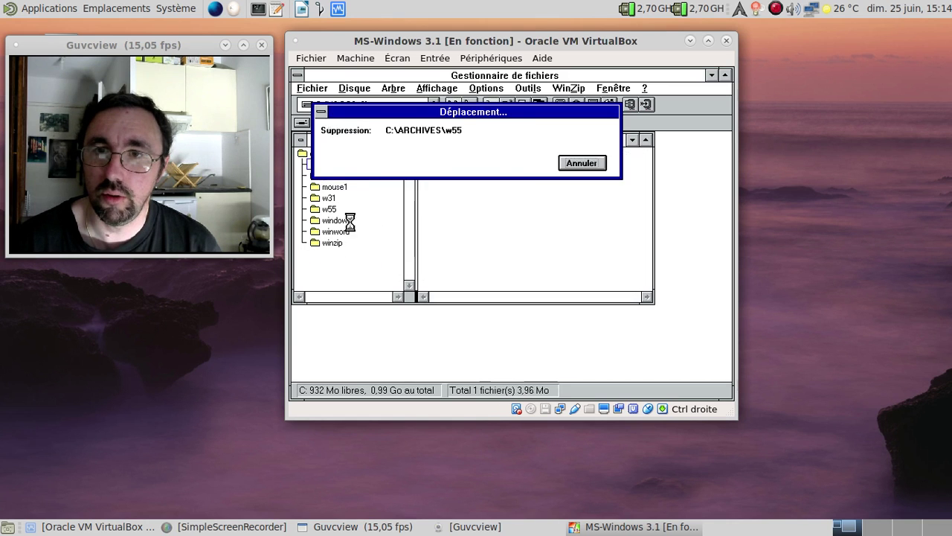
Delete the C:\W31 directory with all its contents, confirming the deletion for all items.
{"action": "left_click", "coordinate": [322, 200]}
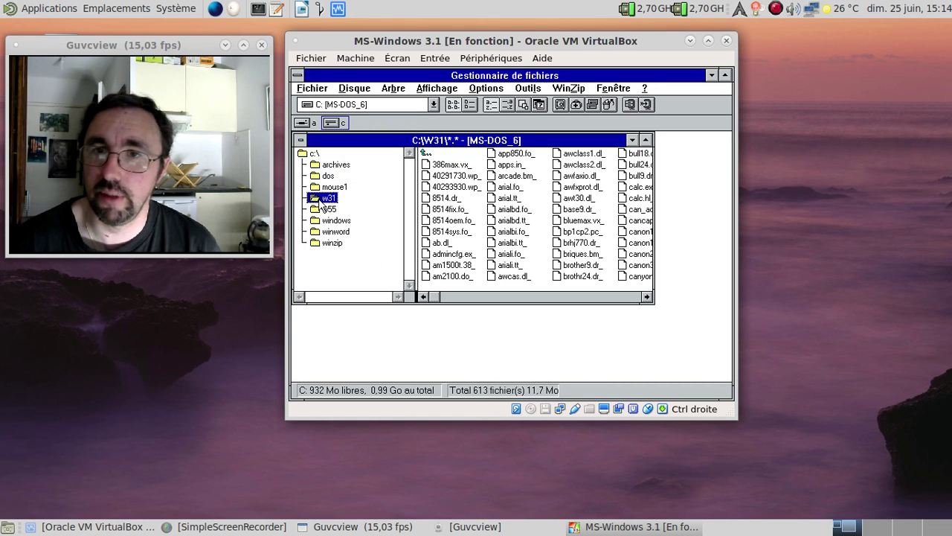
{"action": "key", "text": "Delete"}
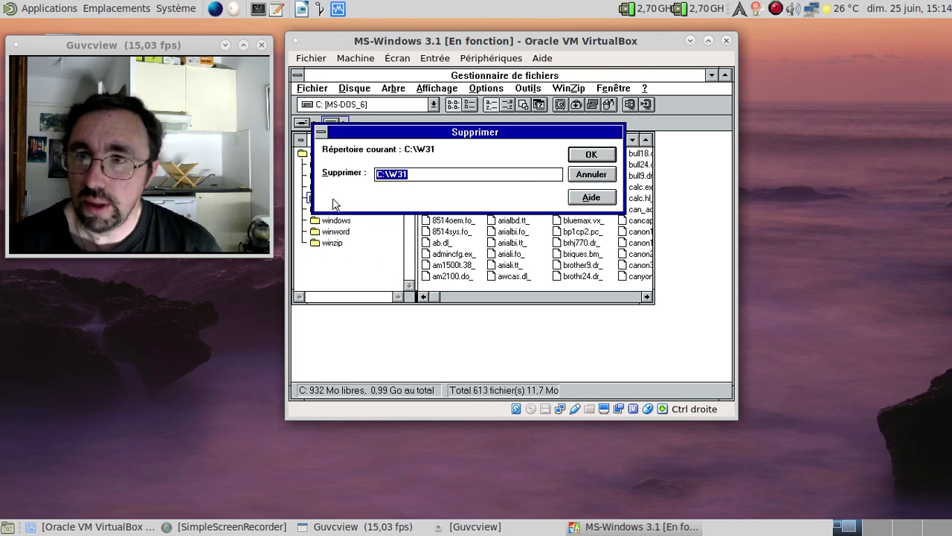
{"action": "left_click", "coordinate": [599, 155]}
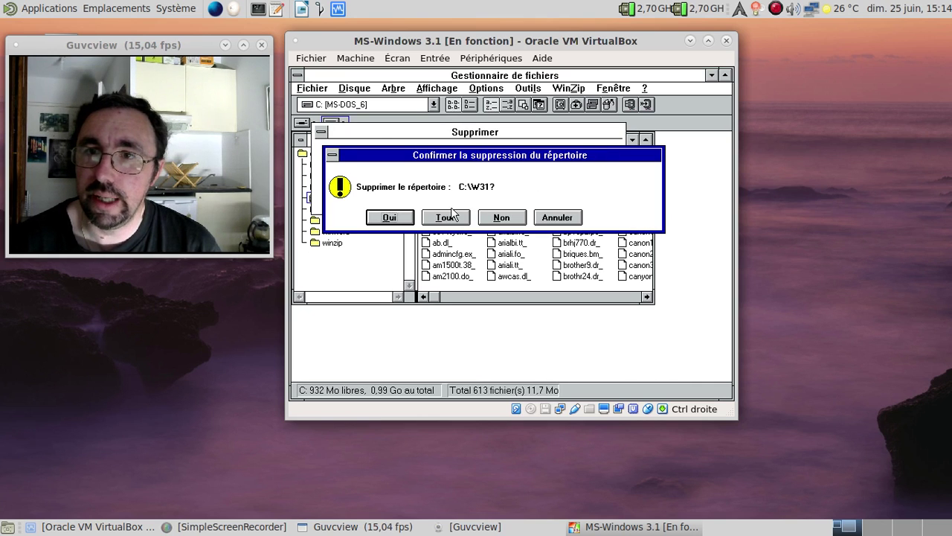
{"action": "left_click", "coordinate": [450, 217]}
{"action": "left_click", "coordinate": [450, 217]}
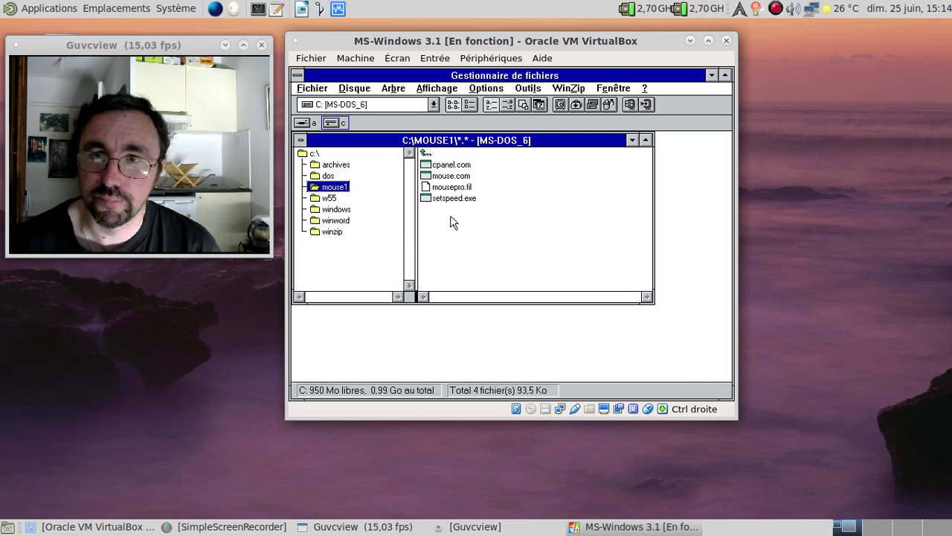
Open the winword folder on drive C and check the size and date of winword.exe.
{"action": "left_click", "coordinate": [340, 221]}
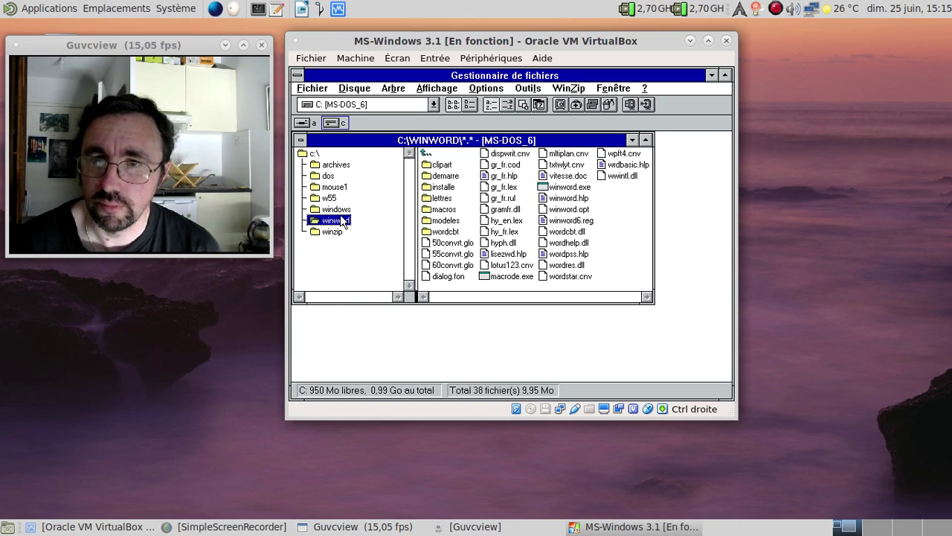
{"action": "left_click", "coordinate": [553, 187]}
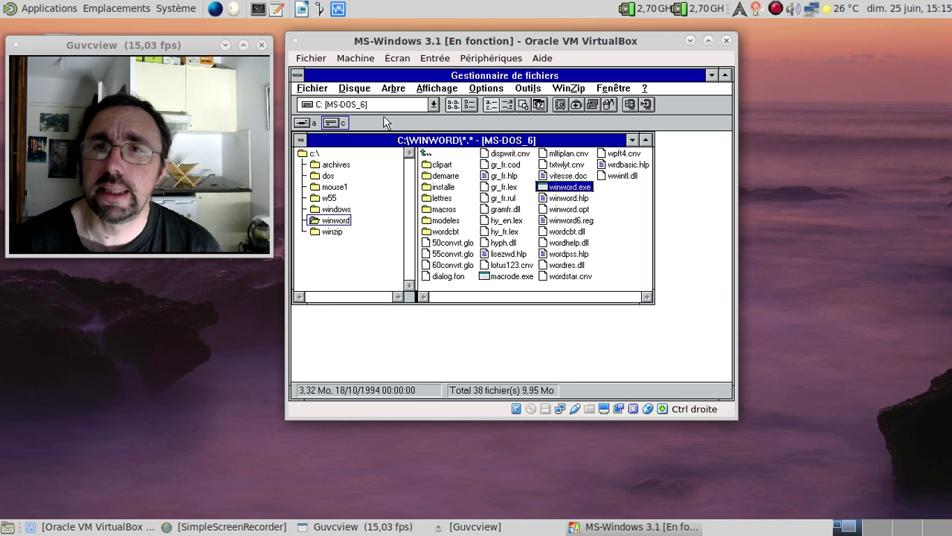
Close the file manager and exit Windows 3.1 to the DOS prompt.
{"action": "left_click", "coordinate": [297, 75]}
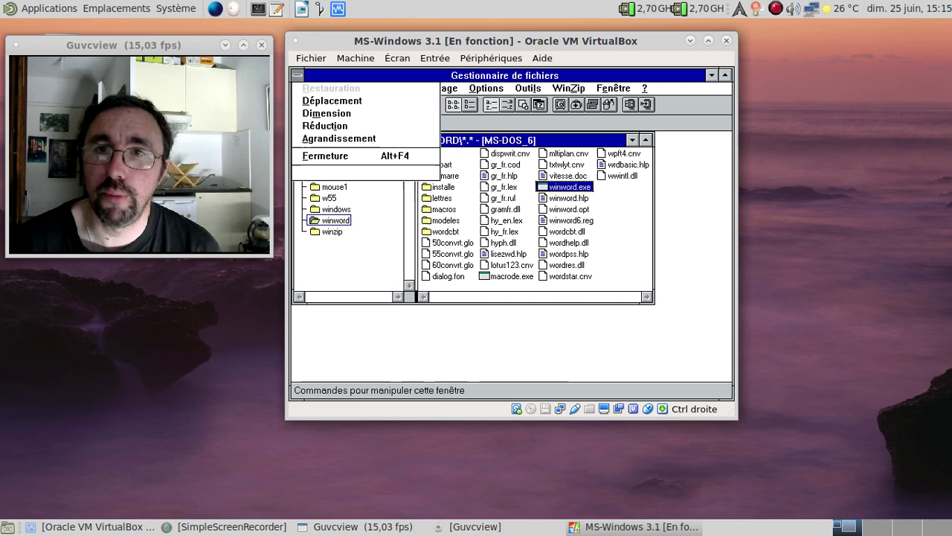
{"action": "double_click", "coordinate": [300, 77]}
{"action": "double_click", "coordinate": [301, 77]}
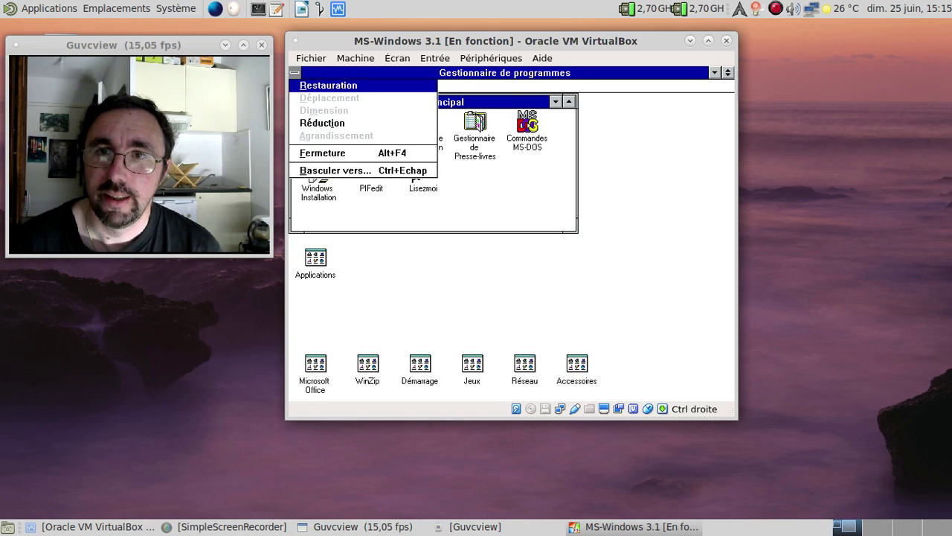
{"action": "left_click", "coordinate": [479, 258]}
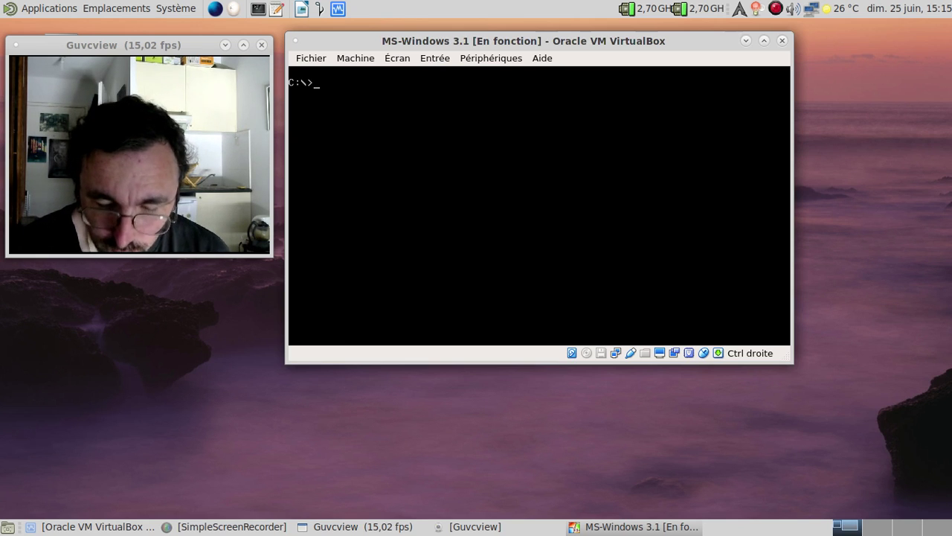
Change to the C:\W55 directory and run init to start the Word 5.5 installer.
{"action": "type", "text": "cd w"}
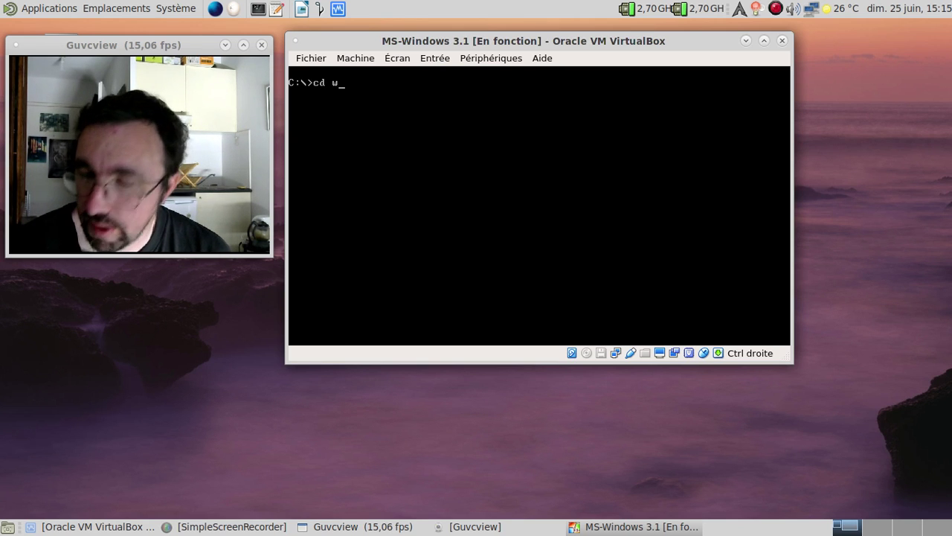
{"action": "type", "text": "55"}
{"action": "key", "text": "Return"}
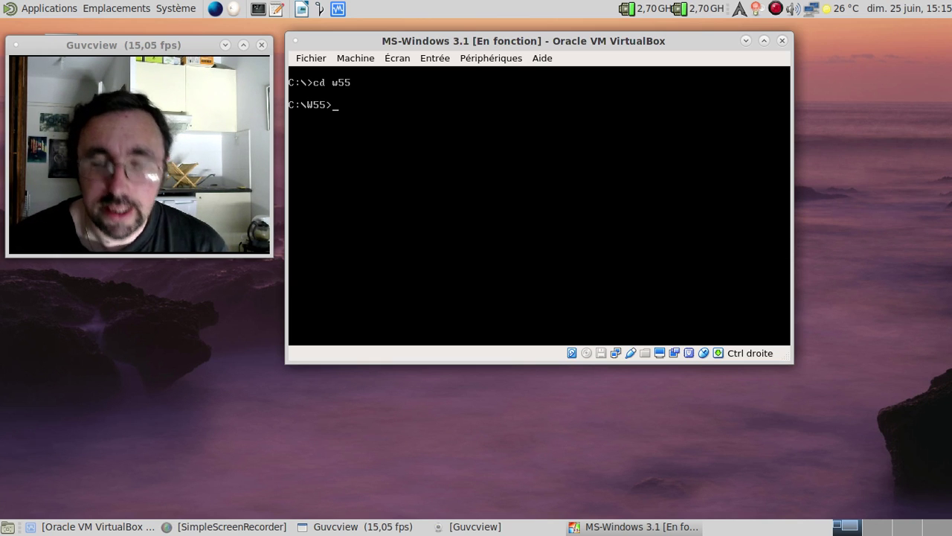
{"action": "type", "text": "i"}
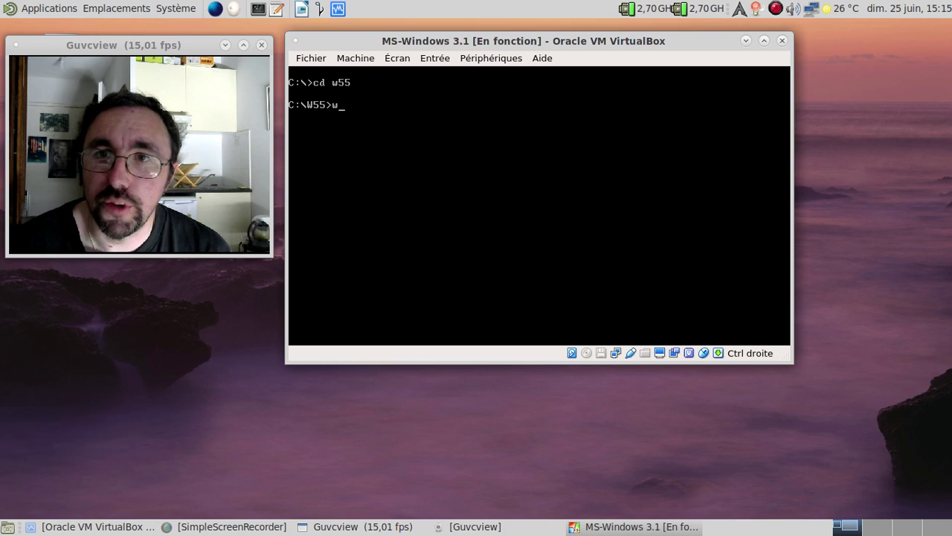
{"action": "type", "text": "nit"}
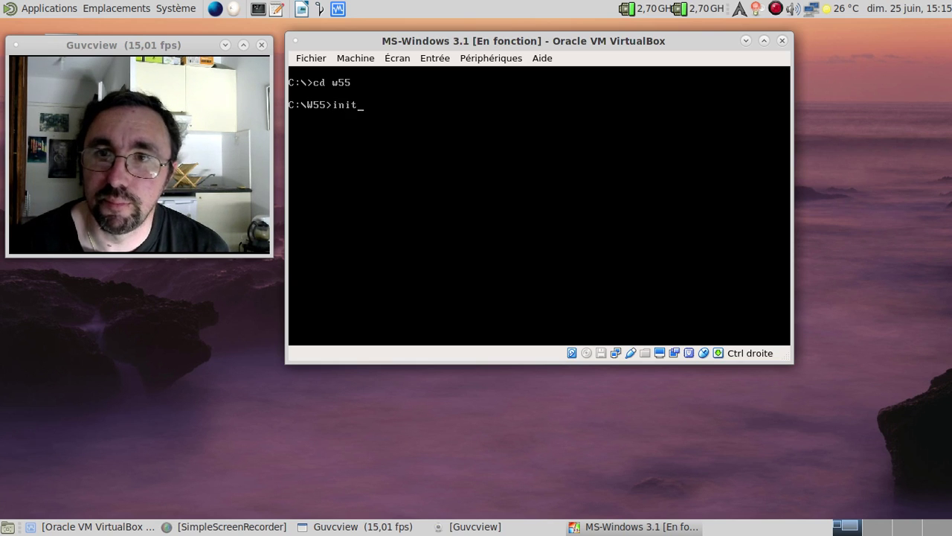
{"action": "key", "text": "Return"}
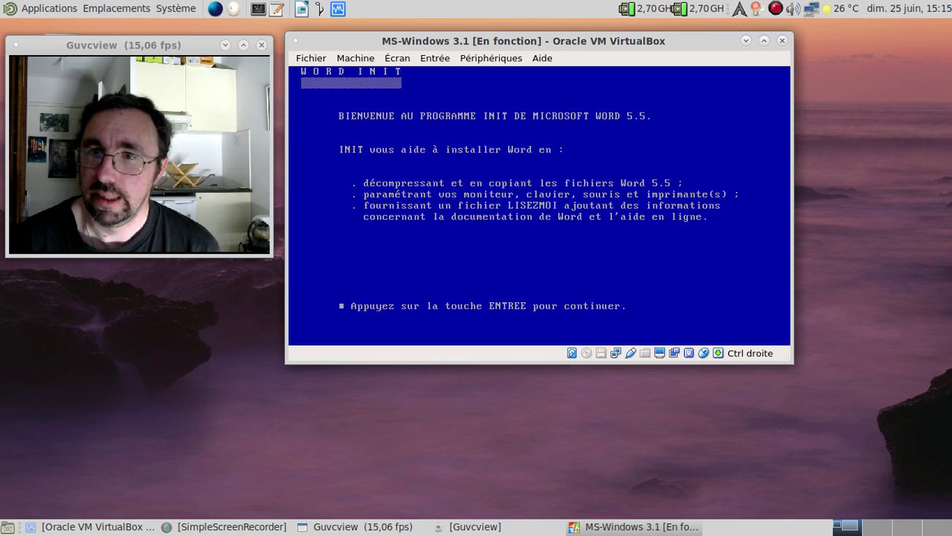
Choose installation on the hard disk and set the target directory to C:\WORD55.
{"action": "key", "text": "Return"}
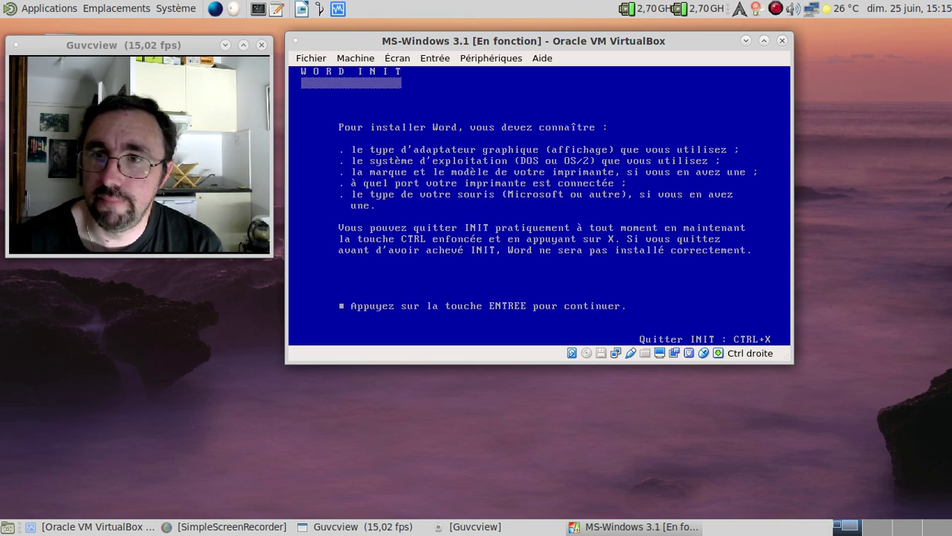
{"action": "key", "text": "Return"}
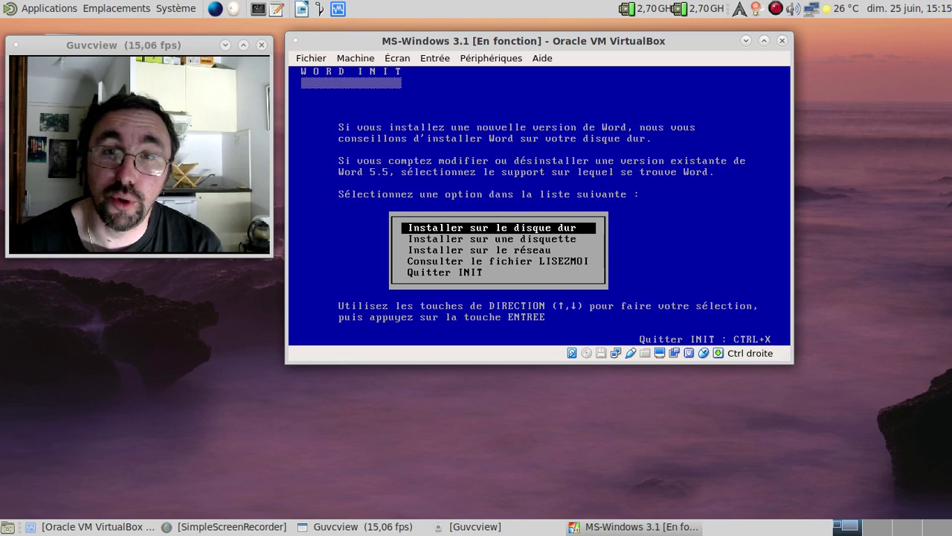
{"action": "key", "text": "Return"}
{"action": "key", "text": "Return"}
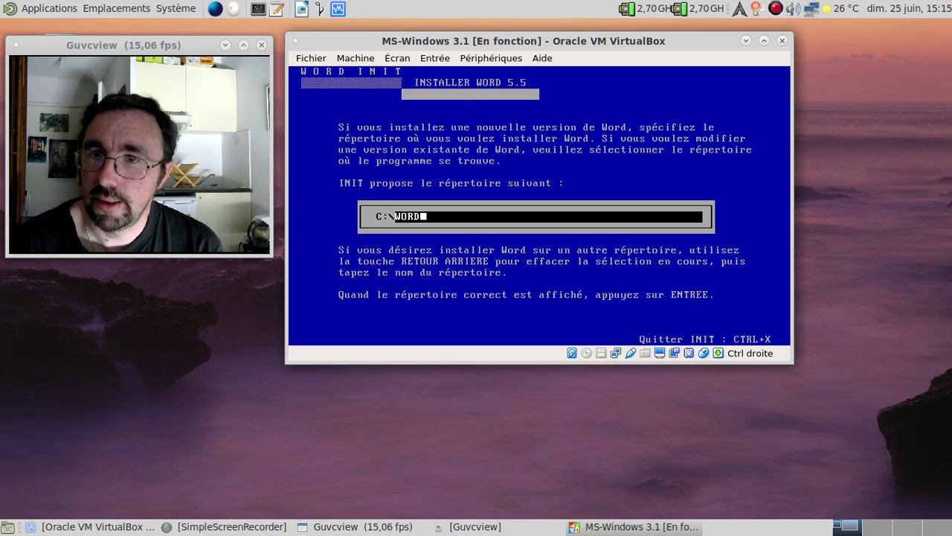
{"action": "type", "text": "55"}
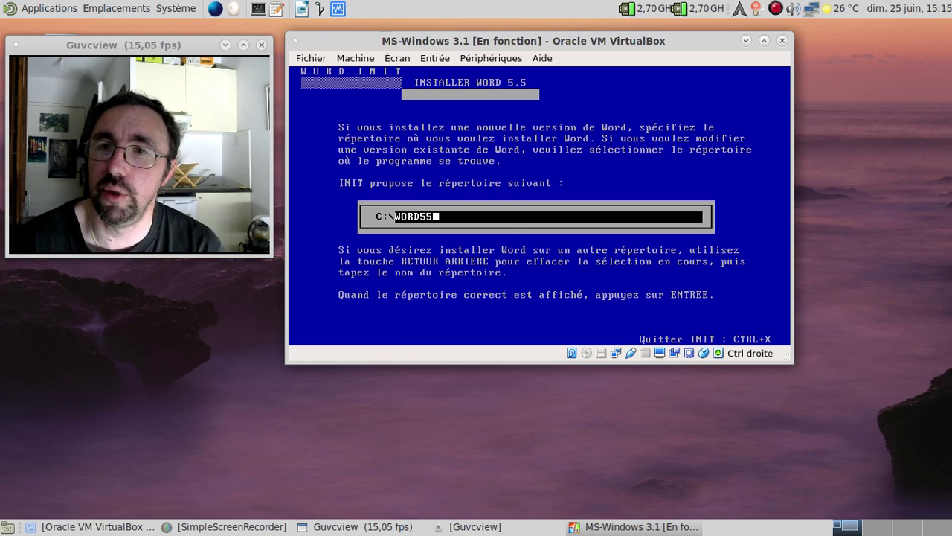
{"action": "key", "text": "Return"}
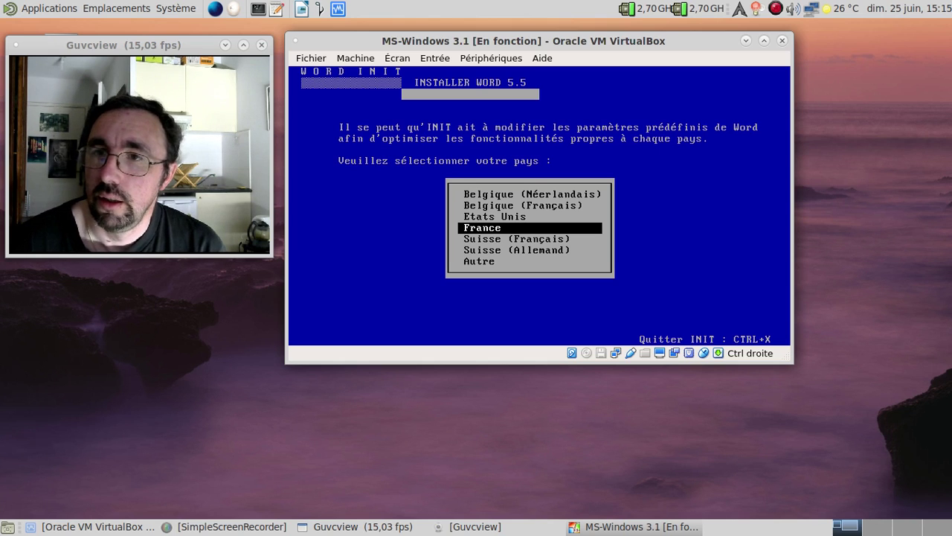
Accept France, the extended PC keyboard, the 100% IBM compatible computer and the VGA adapter, and choose to install printer drivers.
{"action": "key", "text": "Return"}
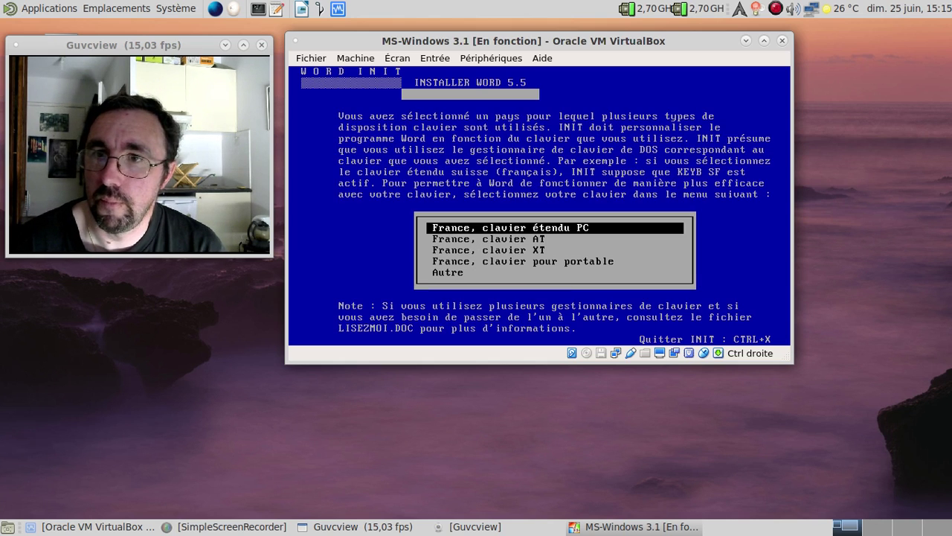
{"action": "key", "text": "Return"}
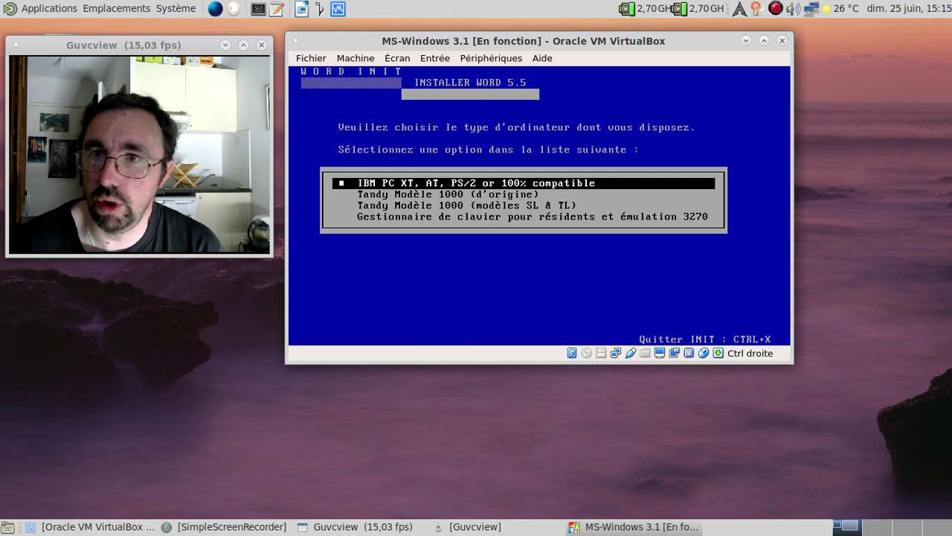
{"action": "key", "text": "Return"}
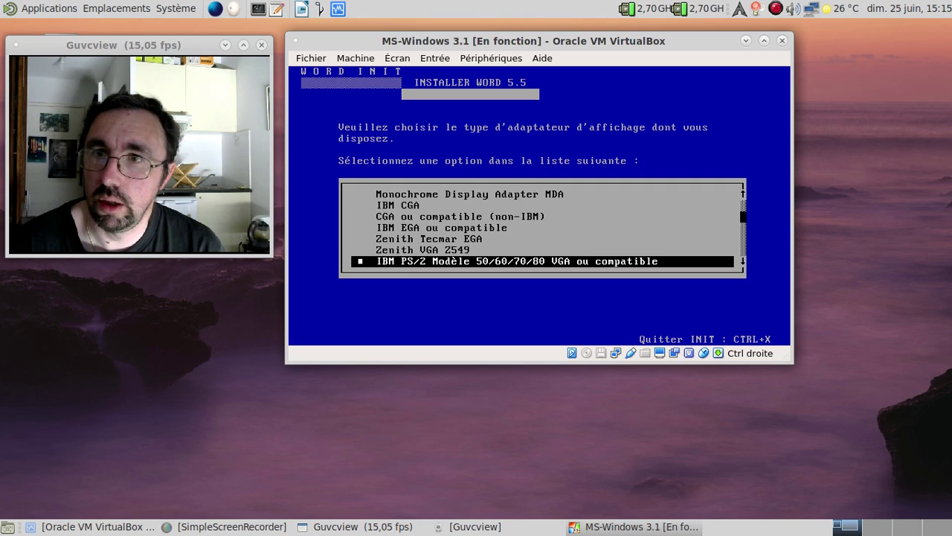
{"action": "key", "text": "Return"}
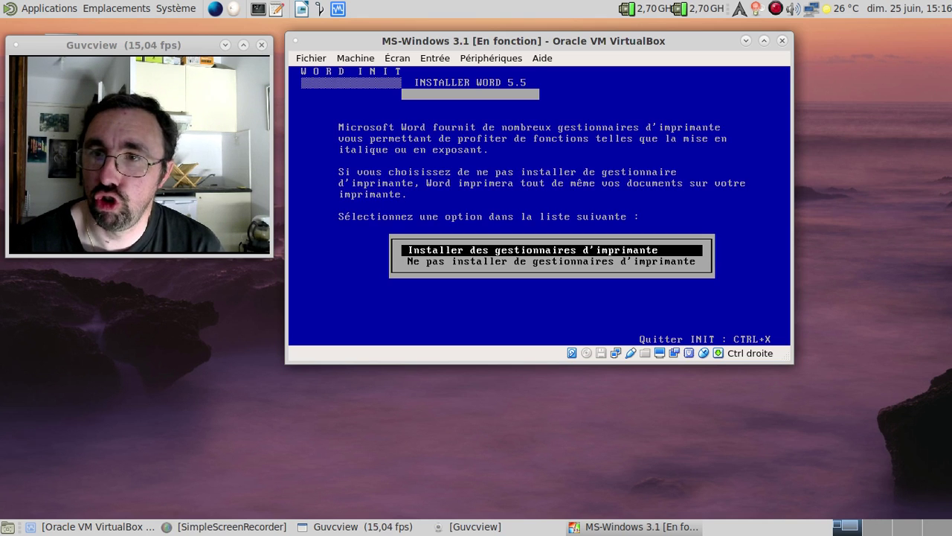
{"action": "key", "text": "Return"}
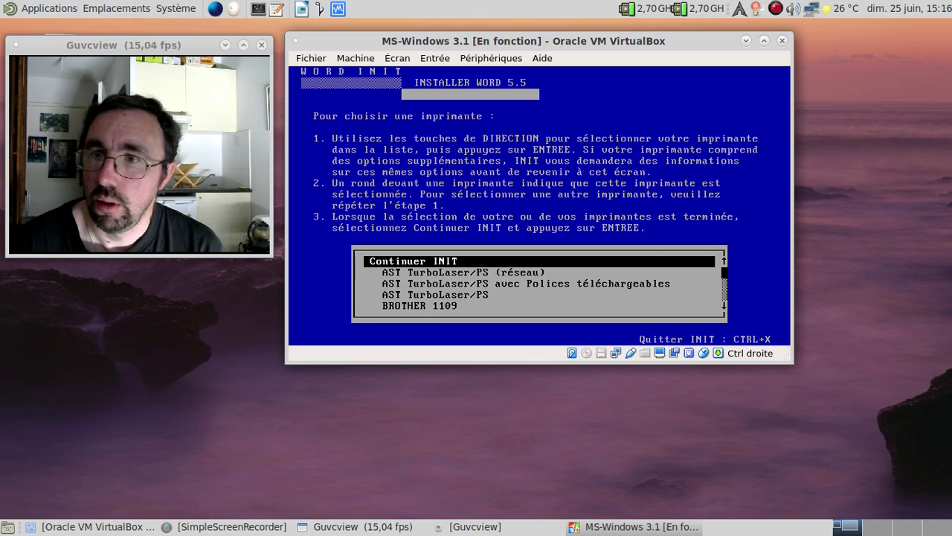
Browse the available printer models through the Brother entries and return to Continuer INIT.
{"action": "key", "text": "Down"}
{"action": "key", "text": "Down"}
{"action": "key", "text": "Down"}
{"action": "key", "text": "Down"}
{"action": "key", "text": "Down"}
{"action": "key", "text": "Down"}
{"action": "key", "text": "Down"}
{"action": "key", "text": "Down"}
{"action": "key", "text": "Down"}
{"action": "key", "text": "Down"}
{"action": "key", "text": "Down"}
{"action": "key", "text": "Down"}
{"action": "key", "text": "Down"}
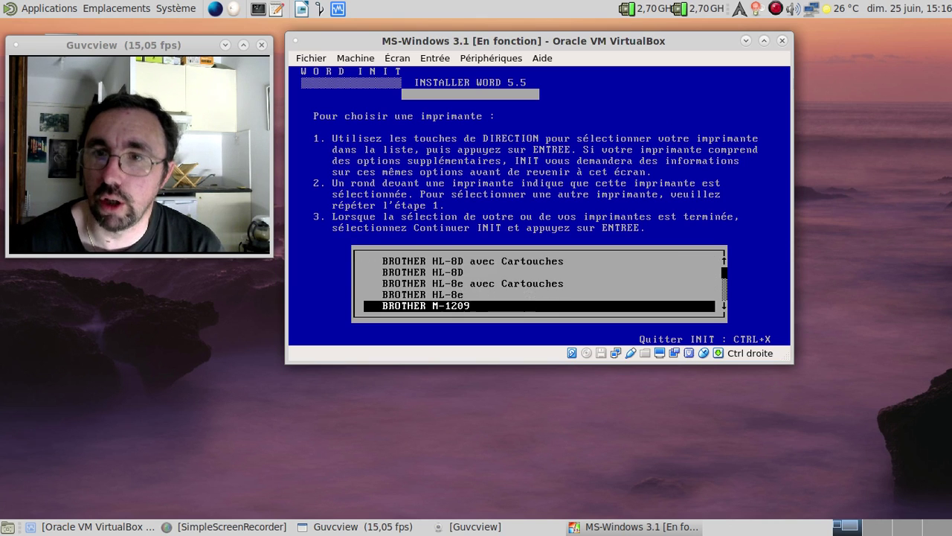
{"action": "key", "text": "Down"}
{"action": "key", "text": "Down"}
{"action": "key", "text": "Down"}
{"action": "key", "text": "Down"}
{"action": "key", "text": "Down"}
{"action": "key", "text": "Down"}
{"action": "key", "text": "Down"}
{"action": "key", "text": "Down"}
{"action": "key", "text": "Down"}
{"action": "key", "text": "Down"}
{"action": "key", "text": "Down"}
{"action": "key", "text": "Down"}
{"action": "key", "text": "Down"}
{"action": "key", "text": "Down"}
{"action": "key", "text": "Down"}
{"action": "key", "text": "Down"}
{"action": "key", "text": "Down"}
{"action": "key", "text": "Down"}
{"action": "key", "text": "Down"}
{"action": "key", "text": "Down"}
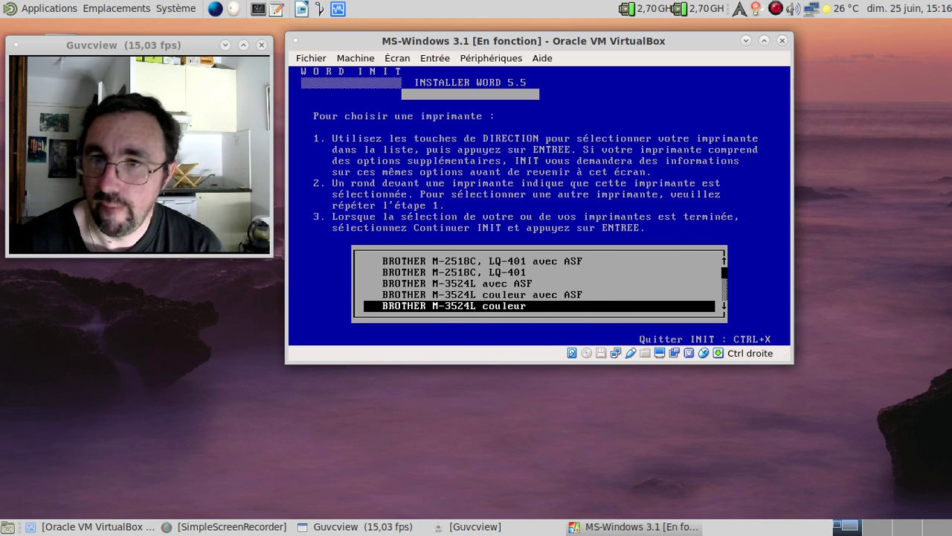
{"action": "key", "text": "Up"}
{"action": "key", "text": "Up"}
{"action": "key", "text": "Up"}
{"action": "key", "text": "Up"}
{"action": "key", "text": "Up"}
{"action": "key", "text": "Up"}
{"action": "key", "text": "Up"}
{"action": "key", "text": "Up"}
{"action": "key", "text": "Up"}
{"action": "key", "text": "Up"}
{"action": "key", "text": "Up"}
{"action": "key", "text": "Up"}
{"action": "key", "text": "Up"}
{"action": "key", "text": "Up"}
{"action": "key", "text": "Up"}
{"action": "key", "text": "Up"}
{"action": "key", "text": "Up"}
{"action": "key", "text": "Up"}
{"action": "key", "text": "Up"}
{"action": "key", "text": "Up"}
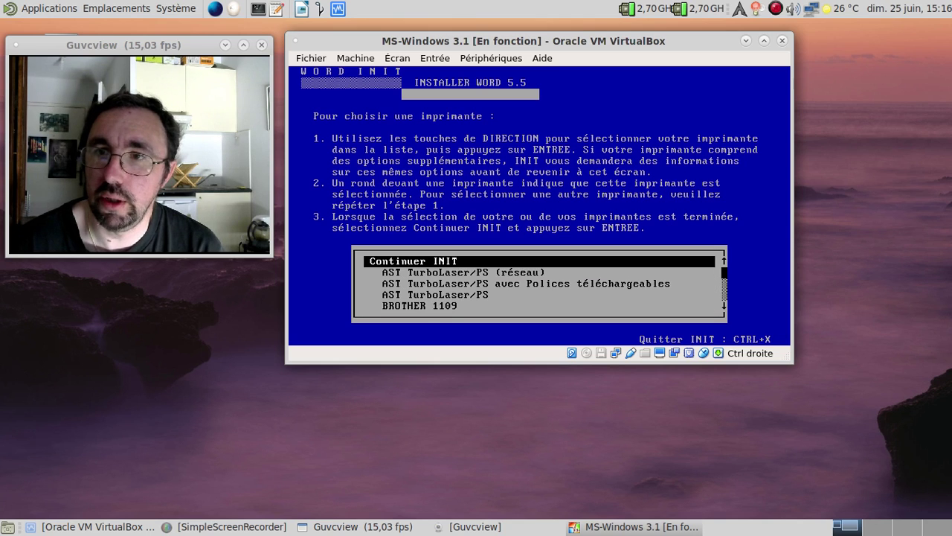
Continue INIT without selecting a printer, including the spelling checker and the Didacticiel tutorial in the installation.
{"action": "key", "text": "Return"}
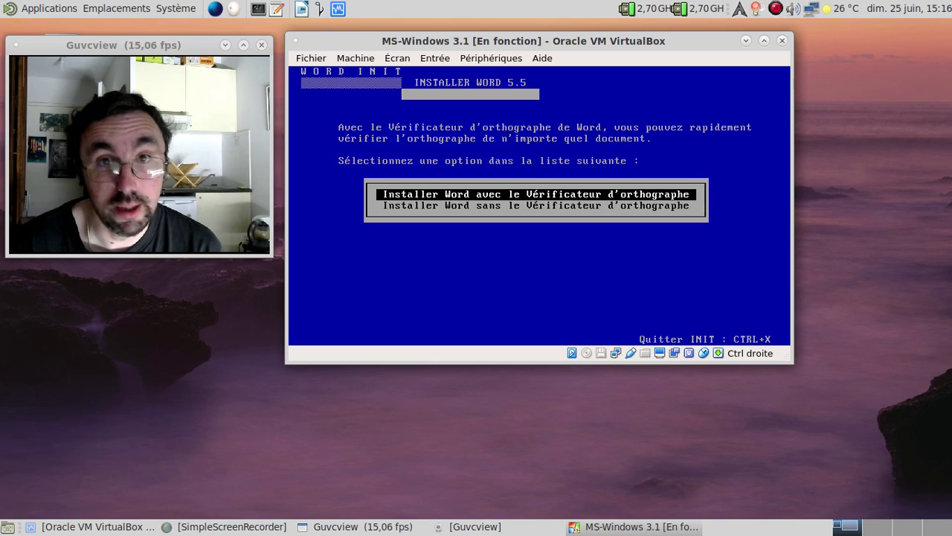
{"action": "key", "text": "Return"}
{"action": "key", "text": "Return"}
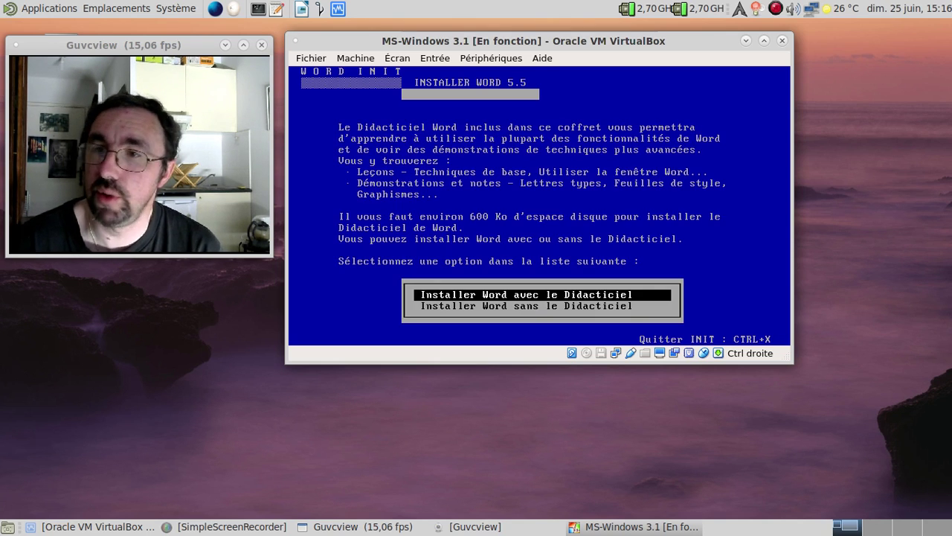
{"action": "key", "text": "Return"}
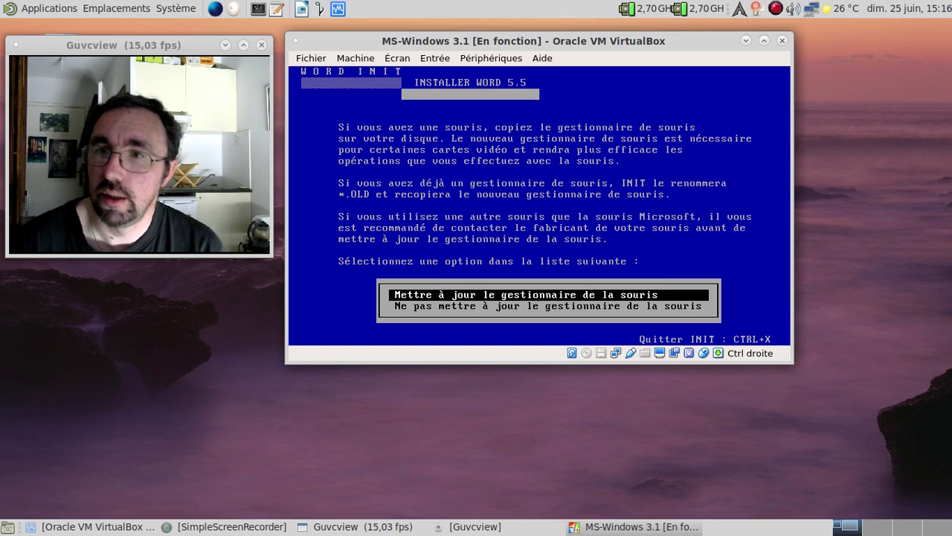
Choose not to update the mouse driver and continue INIT without customizing Word's settings.
{"action": "key", "text": "Down"}
{"action": "key", "text": "Return"}
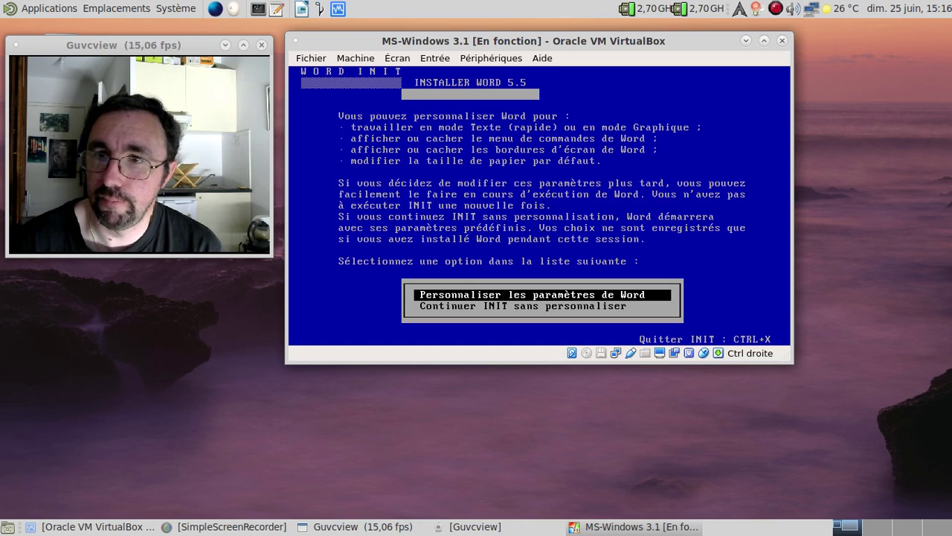
{"action": "key", "text": "Down"}
{"action": "key", "text": "Return"}
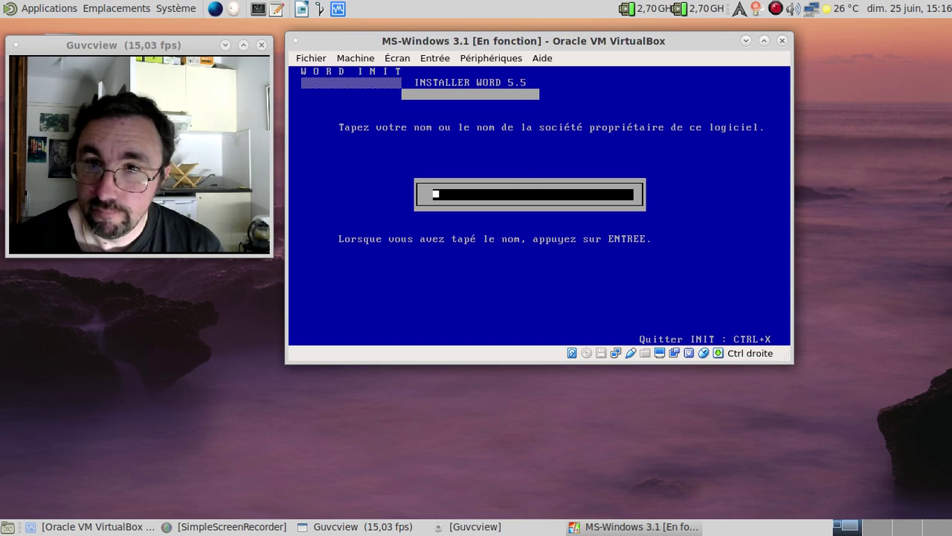
{"action": "type", "text": "FREDERIC BEZIU"}
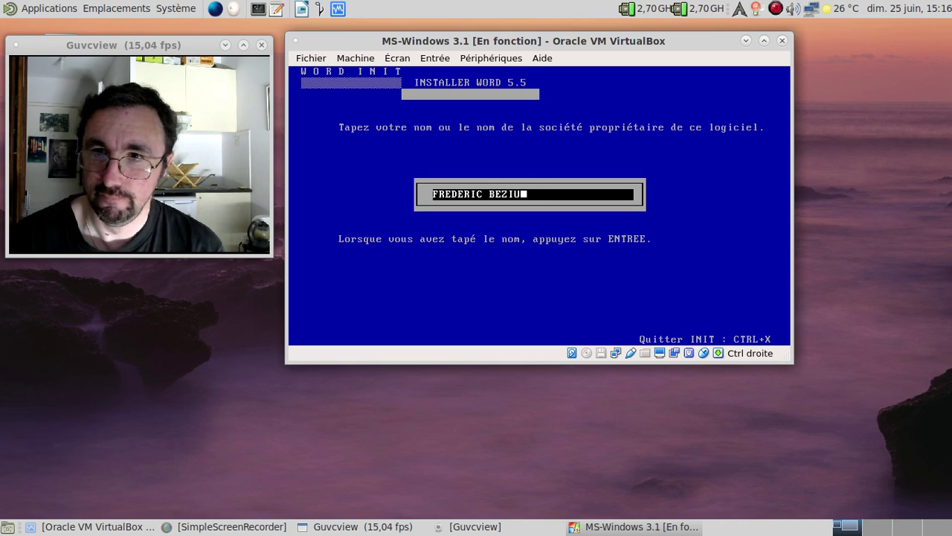
{"action": "key", "text": "BackSpace"}
{"action": "type", "text": "ES"}
{"action": "key", "text": "Return"}
{"action": "key", "text": "Return"}
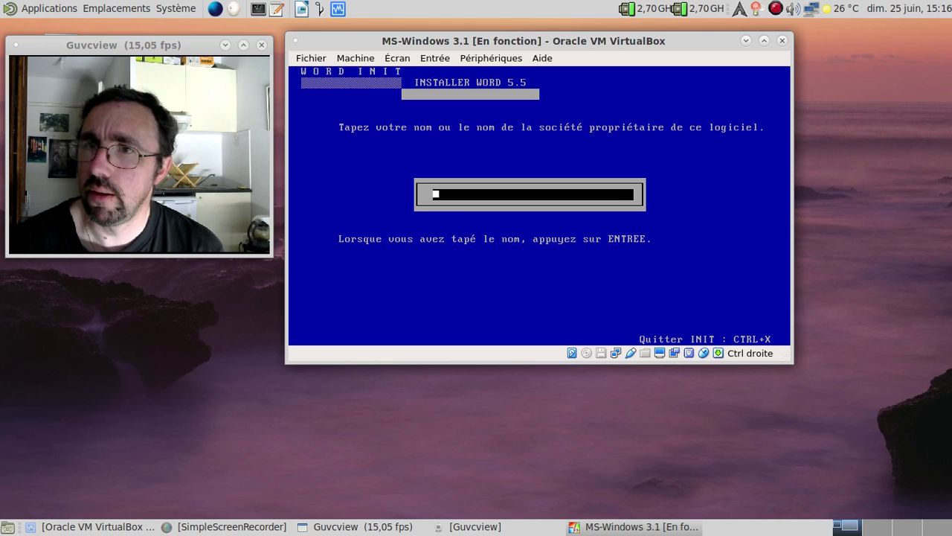
{"action": "type", "text": "FREDERIC BEZIES"}
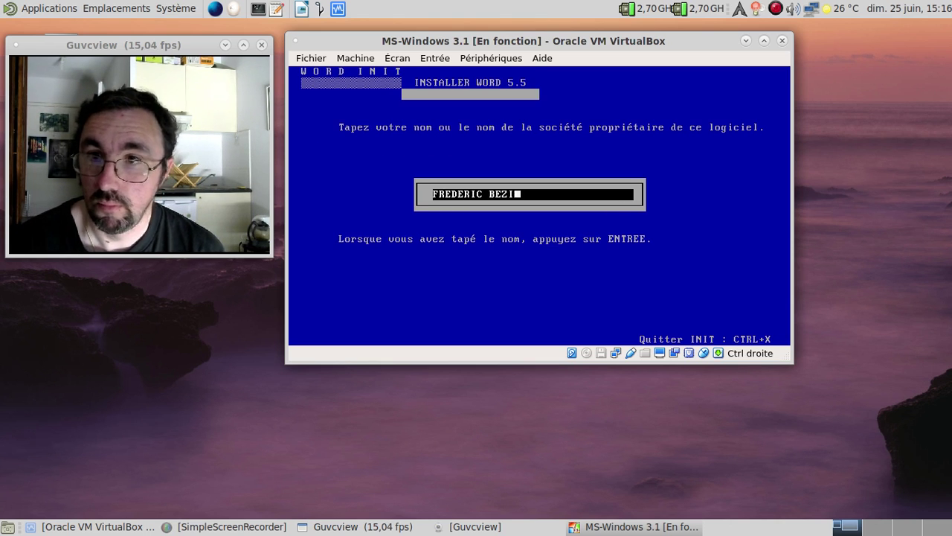
{"action": "key", "text": "Return"}
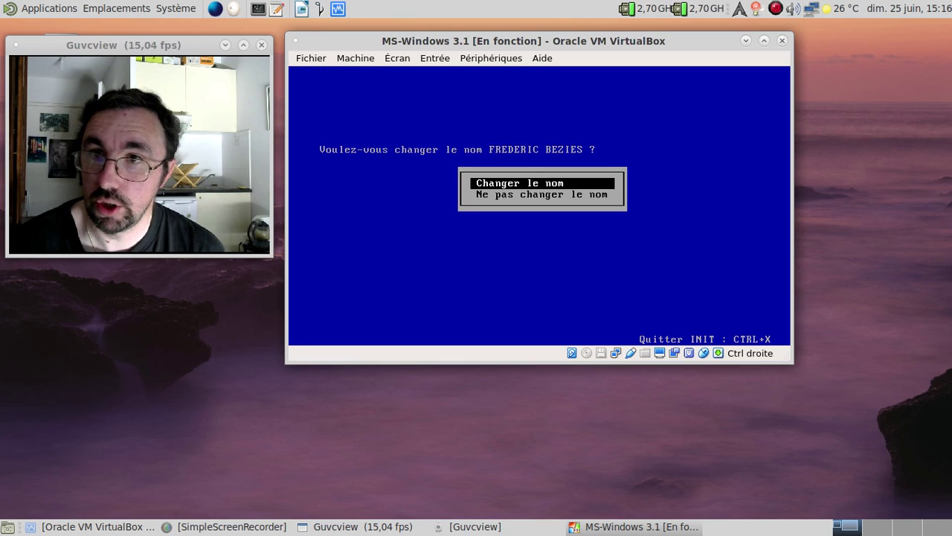
{"action": "key", "text": "Return"}
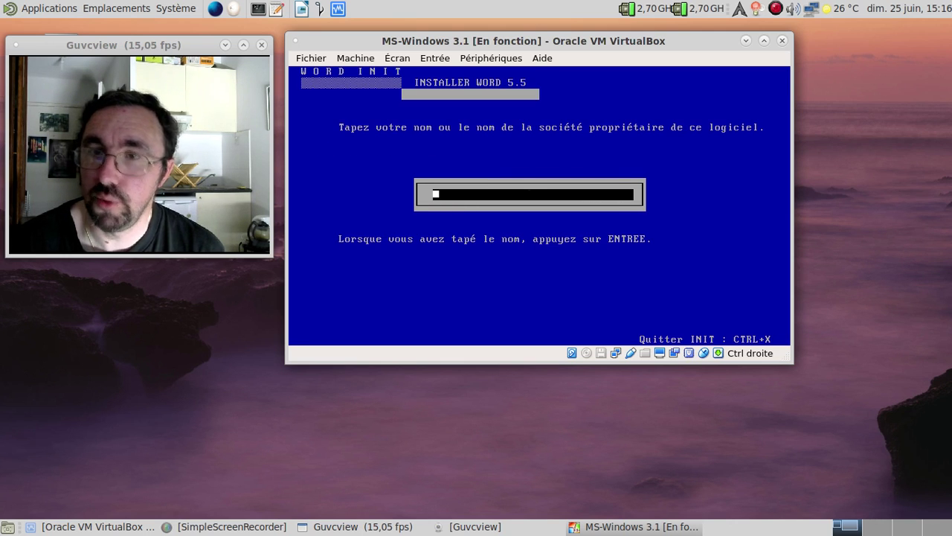
Enter the software owner's full name and confirm it with Ne pas changer le nom.
{"action": "type", "text": "FREDERIC BEZIE"}
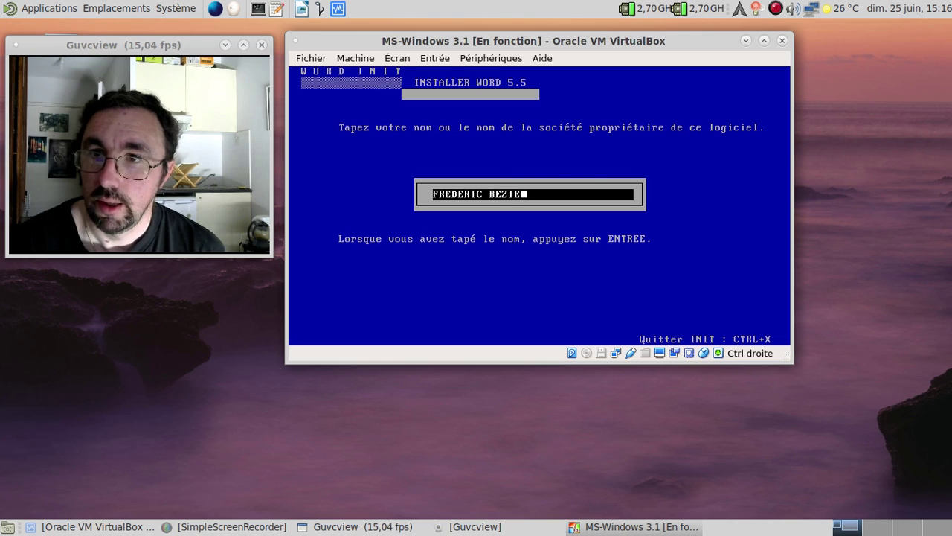
{"action": "type", "text": "S"}
{"action": "key", "text": "Return"}
{"action": "key", "text": "Down"}
{"action": "key", "text": "Return"}
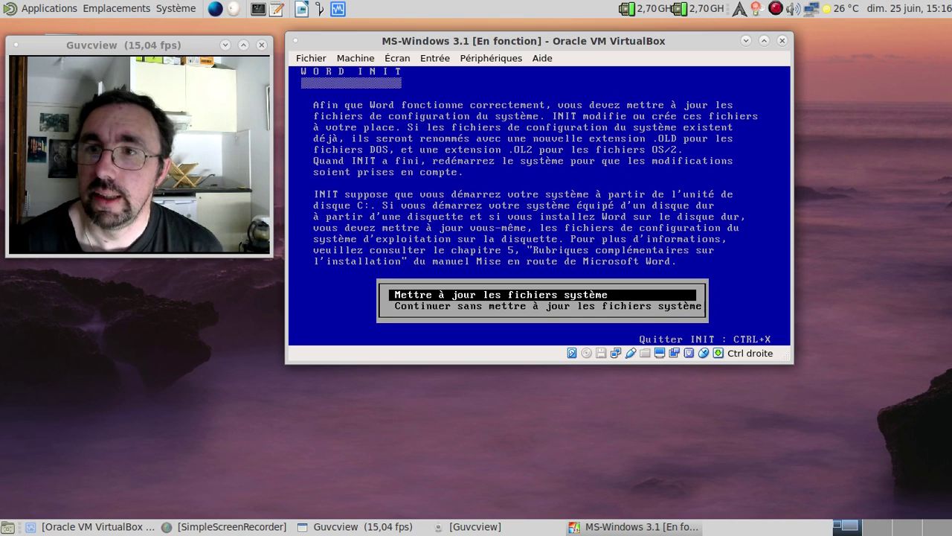
Continue INIT without updating the system files and finish the Word 5.5 installation.
{"action": "key", "text": "Down"}
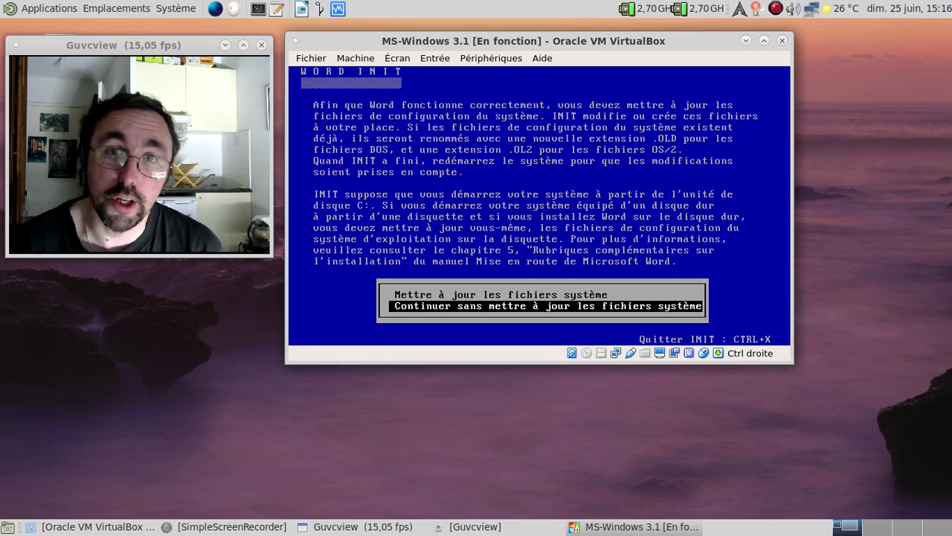
{"action": "key", "text": "Return"}
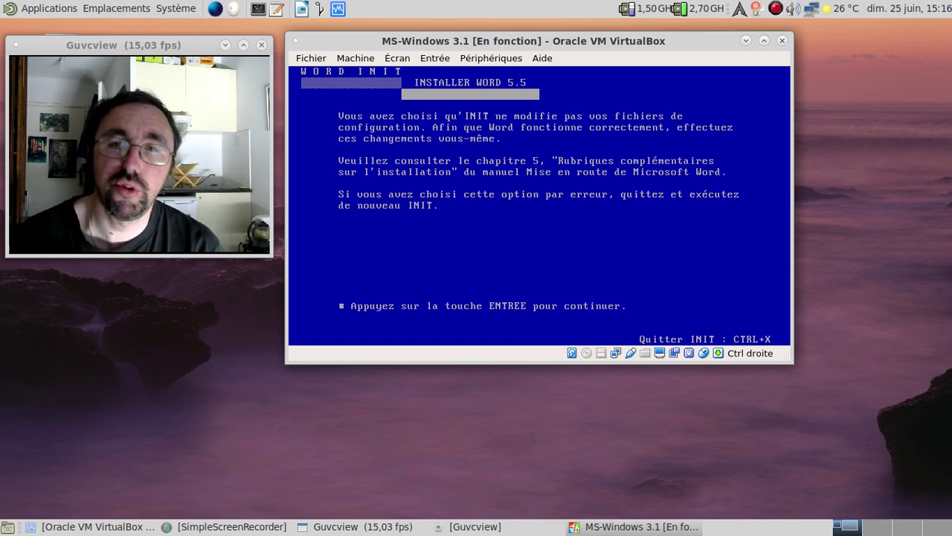
{"action": "key", "text": "Return"}
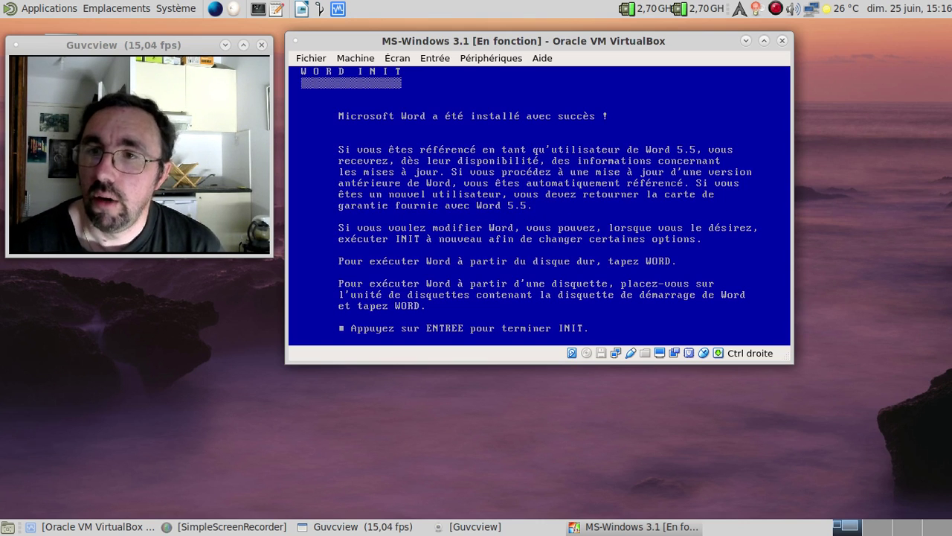
{"action": "key", "text": "Return"}
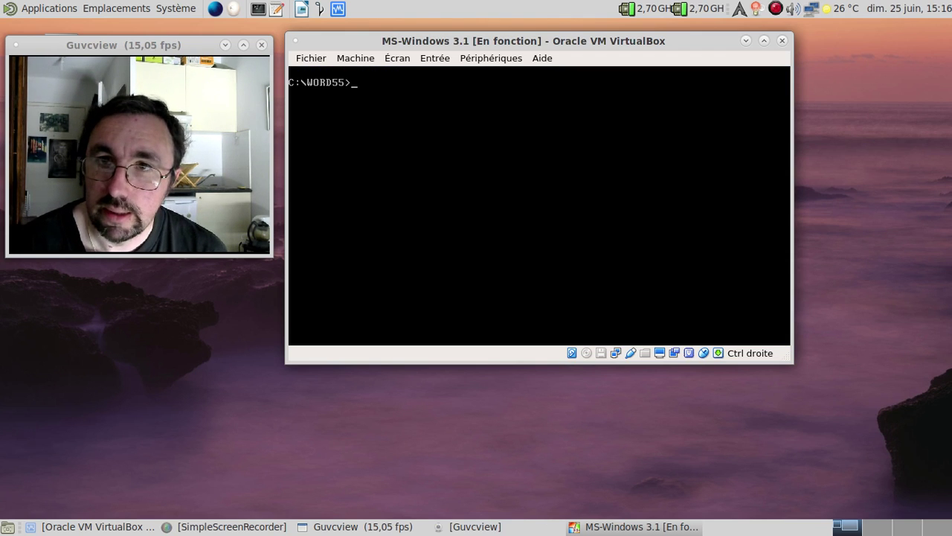
Start Word from C:\WORD55 to check that it opens, and quit back to the DOS prompt.
{"action": "type", "text": "wi"}
{"action": "key", "text": "BackSpace"}
{"action": "key", "text": "BackSpace"}
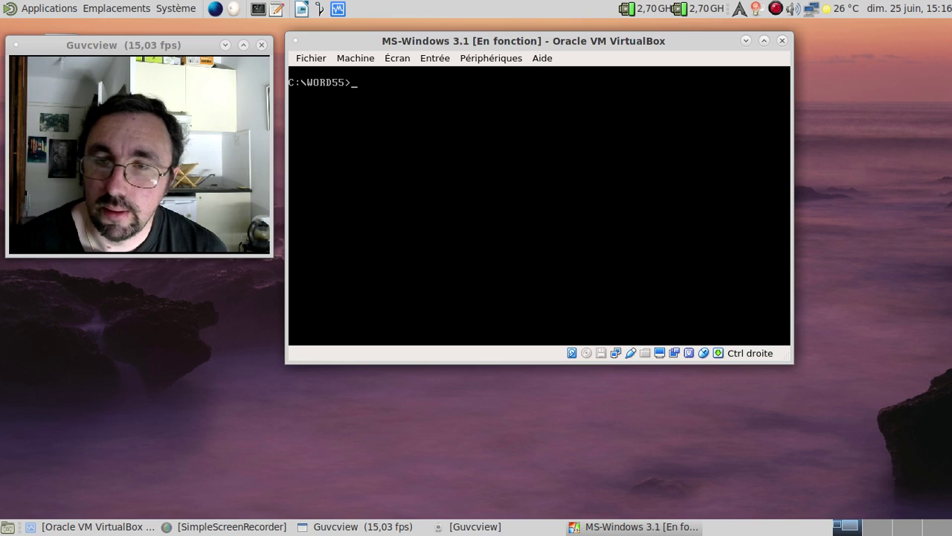
{"action": "type", "text": "word"}
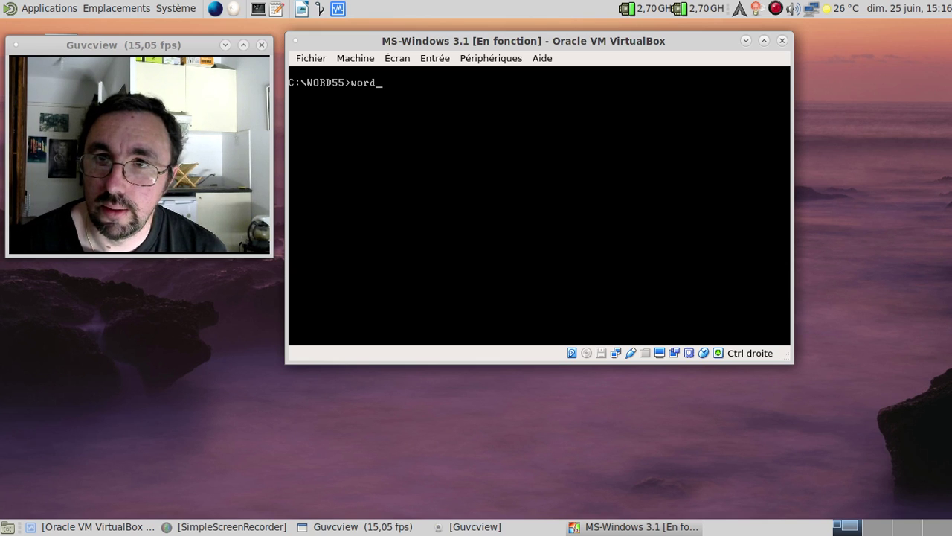
{"action": "key", "text": "Return"}
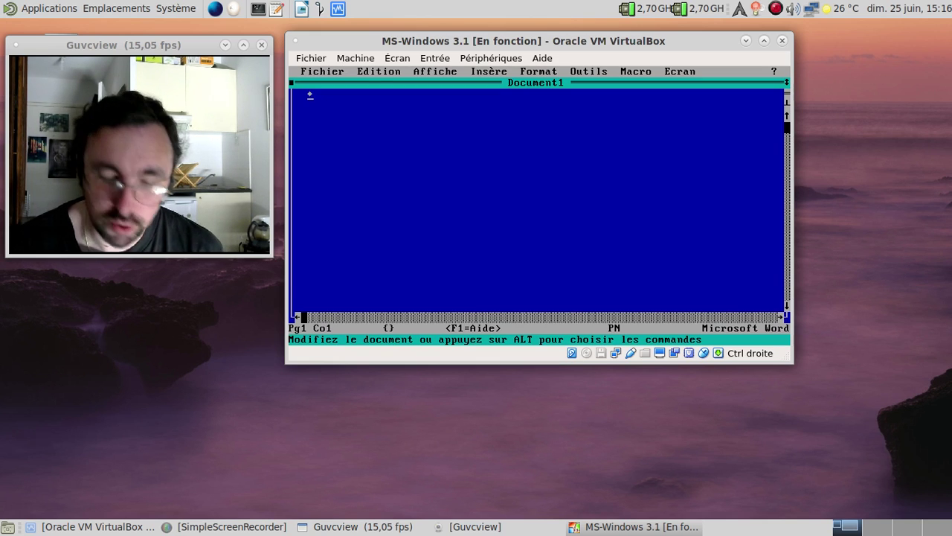
{"action": "key", "text": "alt+F9"}
Go up from C:\WORD55 to the root directory of C: and list its contents.
{"action": "type", "text": "cd"}
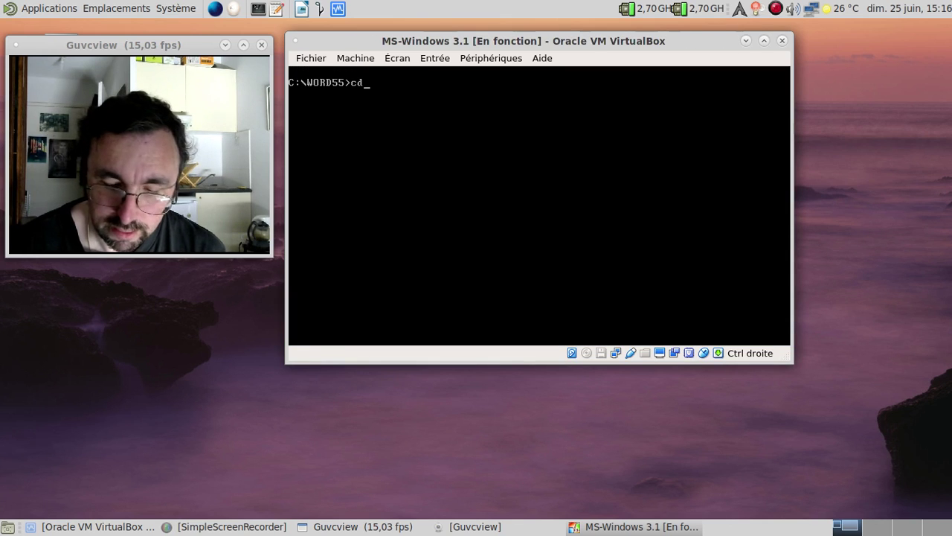
{"action": "key", "text": "Return"}
{"action": "type", "text": "cd .."}
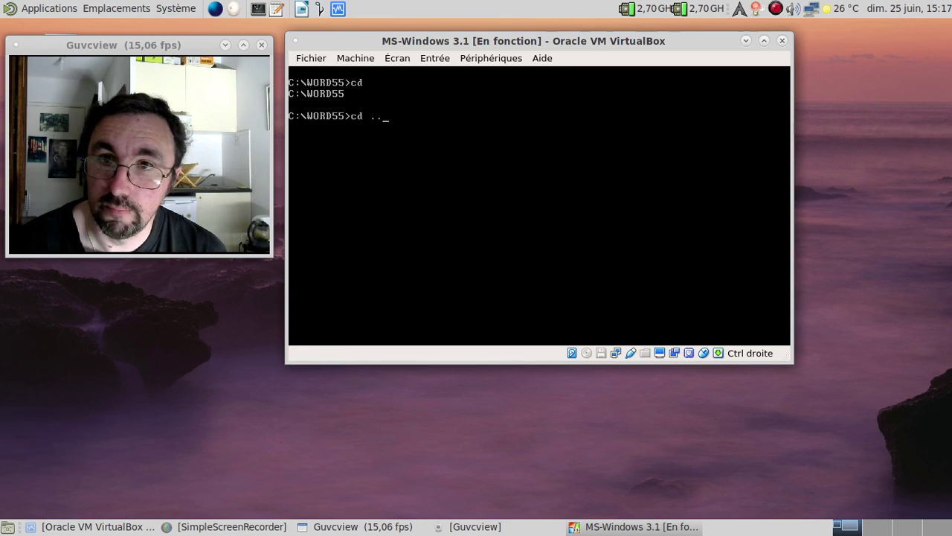
{"action": "key", "text": "Return"}
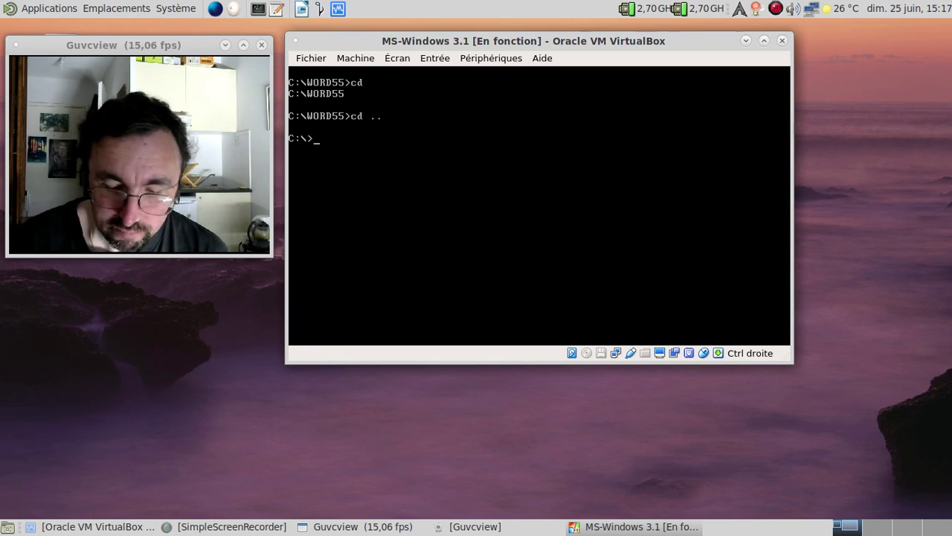
{"action": "type", "text": "dir"}
{"action": "key", "text": "Return"}
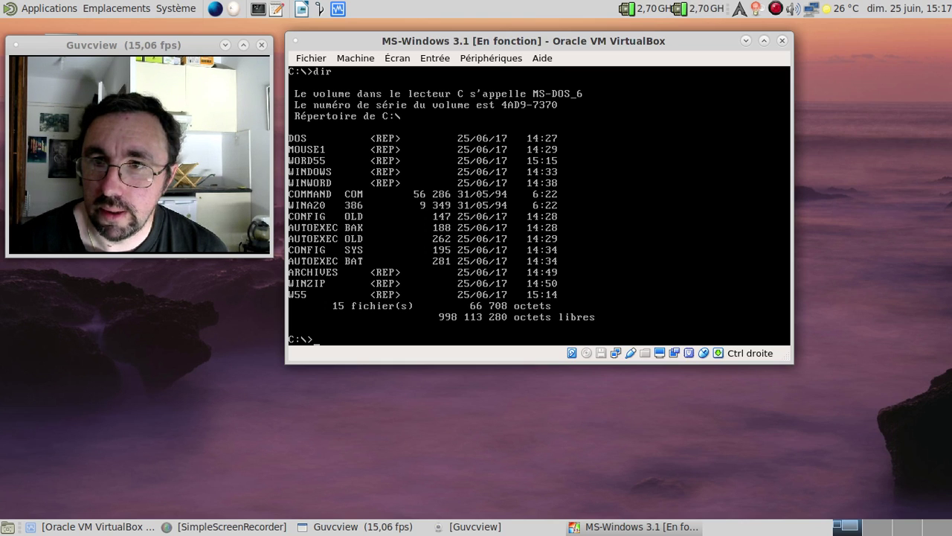
Open autoexec.bat in the MS-DOS editor.
{"action": "type", "text": "edit autoe"}
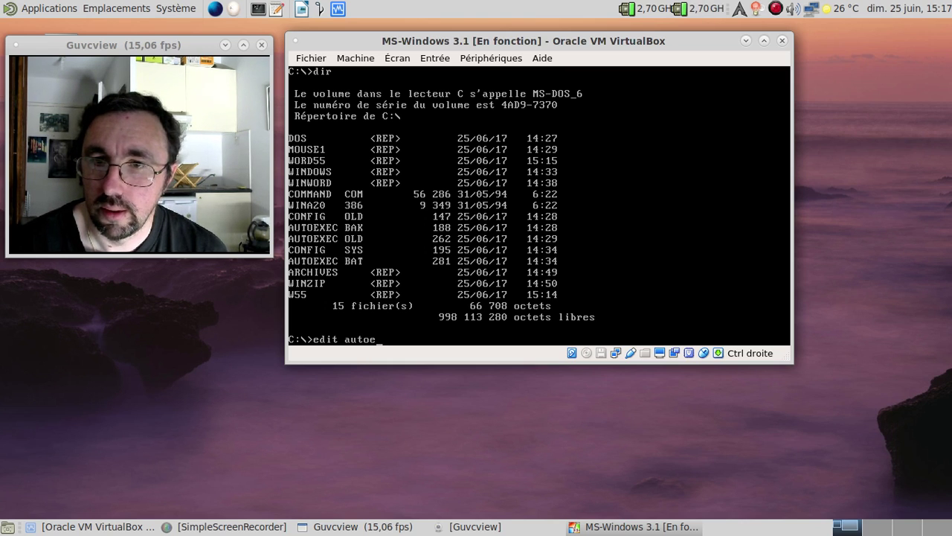
{"action": "type", "text": "xec.bat"}
{"action": "key", "text": "Return"}
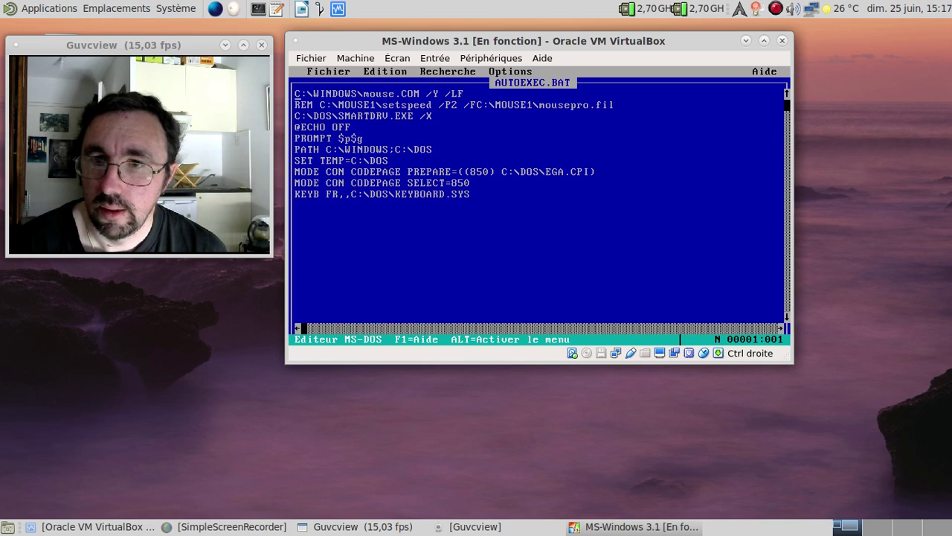
Replace WINDOWS with mouse1 in the first line's mouse.COM path in AUTOEXEC.BAT.
{"action": "key", "text": "Right"}
{"action": "key", "text": "Right"}
{"action": "key", "text": "Right"}
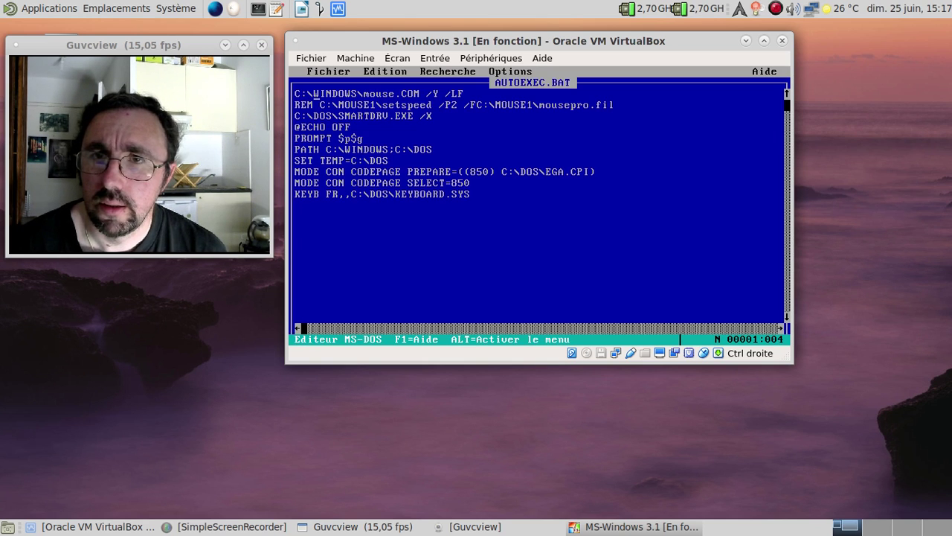
{"action": "key", "text": "Delete"}
{"action": "key", "text": "Delete"}
{"action": "key", "text": "Delete"}
{"action": "key", "text": "Delete"}
{"action": "key", "text": "Delete"}
{"action": "key", "text": "Delete"}
{"action": "key", "text": "Delete"}
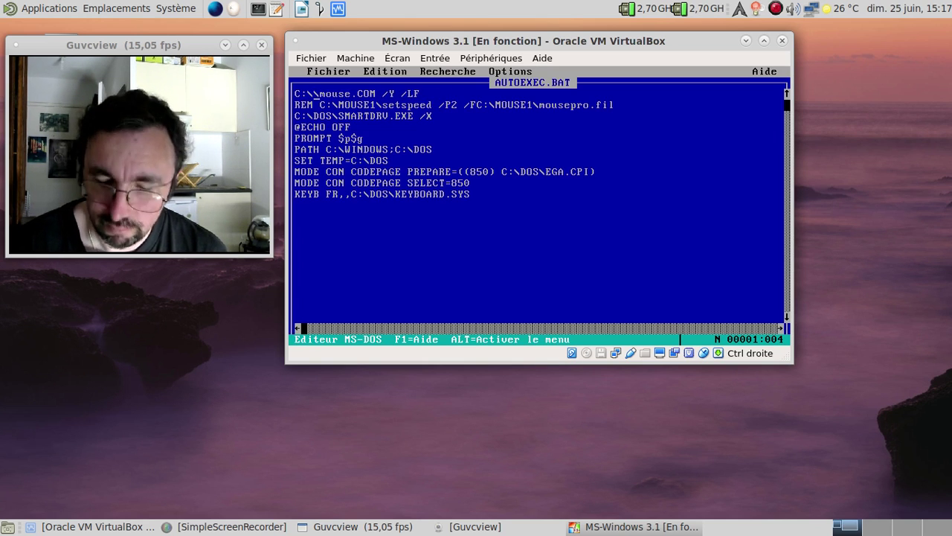
{"action": "type", "text": "mouse1"}
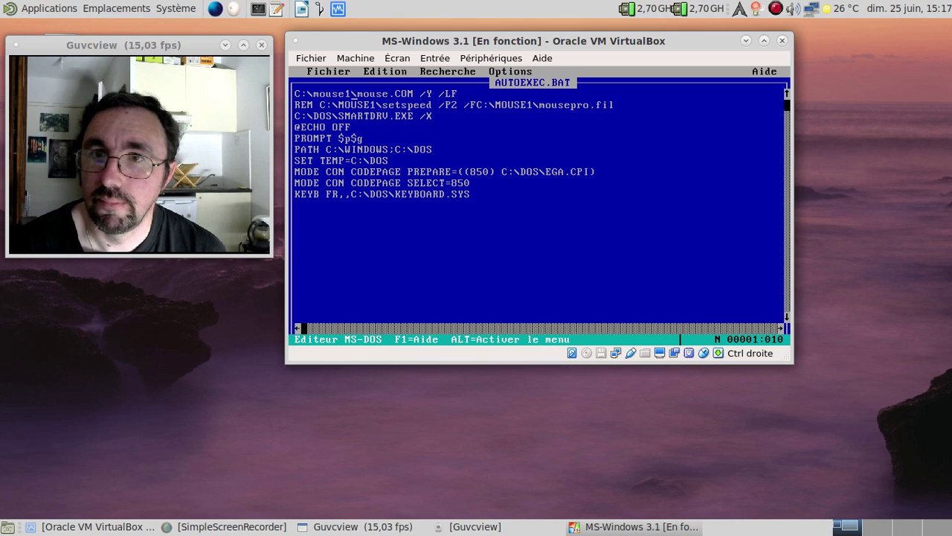
Quit the MS-DOS editor and save the changes to AUTOEXEC.BAT.
{"action": "key", "text": "alt"}
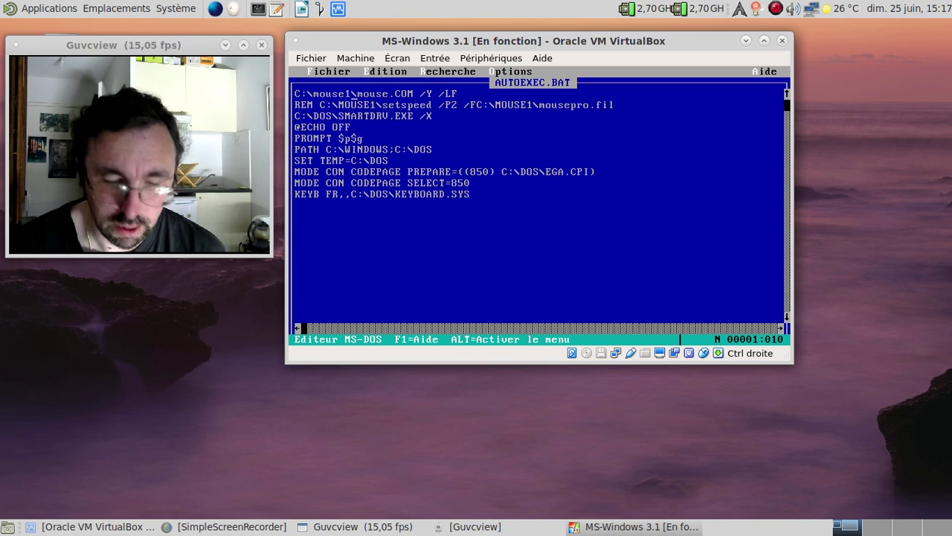
{"action": "key", "text": "f"}
{"action": "key", "text": "q"}
{"action": "key", "text": "Return"}
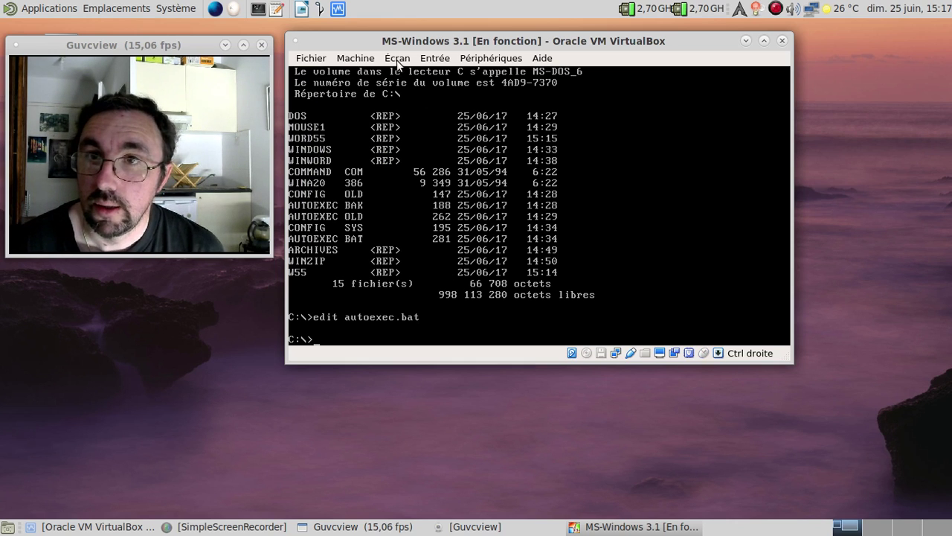
Restart the virtual machine, confirm the restart and give its display the mouse focus.
{"action": "left_click", "coordinate": [356, 58]}
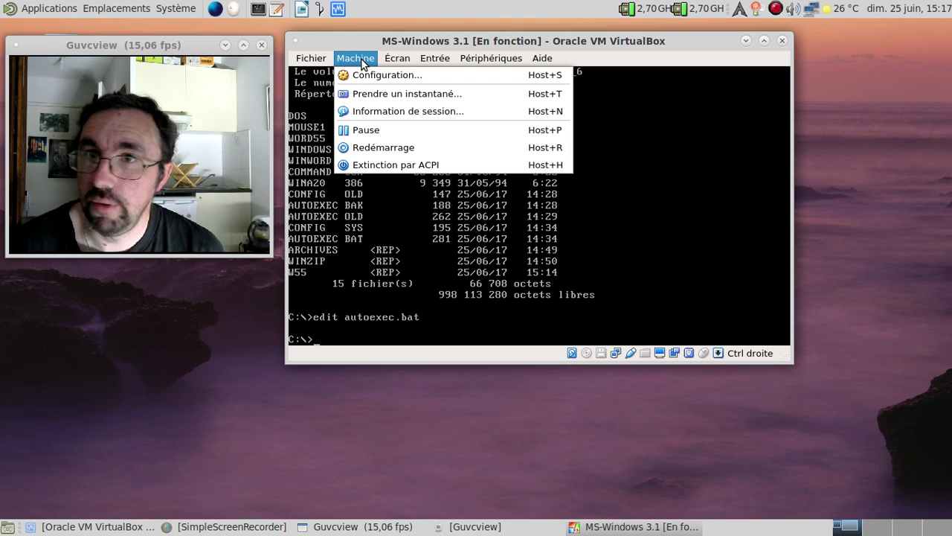
{"action": "left_click", "coordinate": [355, 147]}
{"action": "left_click", "coordinate": [548, 244]}
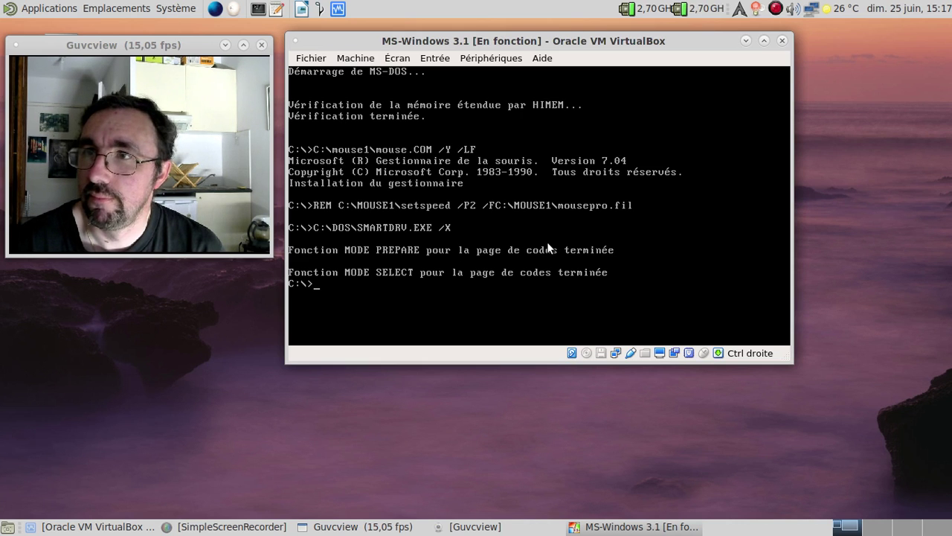
{"action": "left_click", "coordinate": [550, 248]}
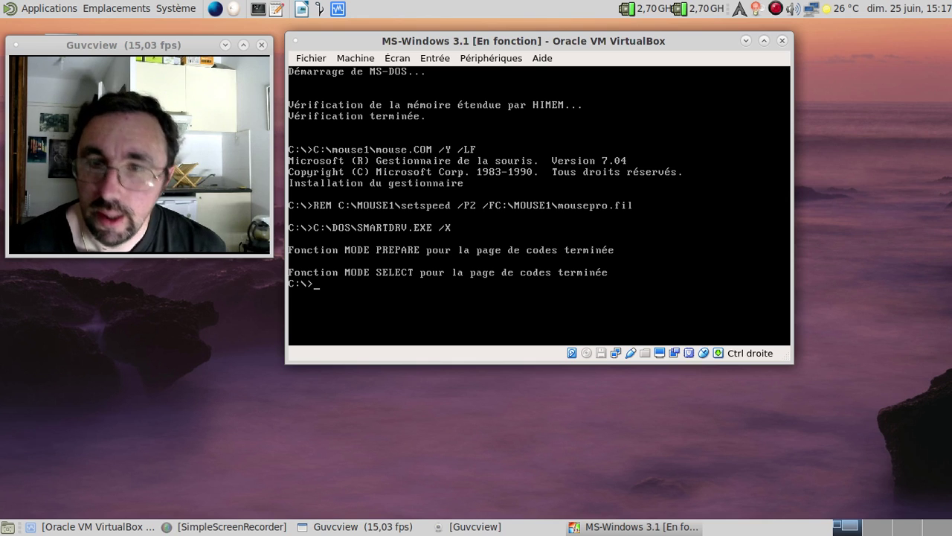
Change to the word55 directory and launch Word.
{"action": "type", "text": "cd w"}
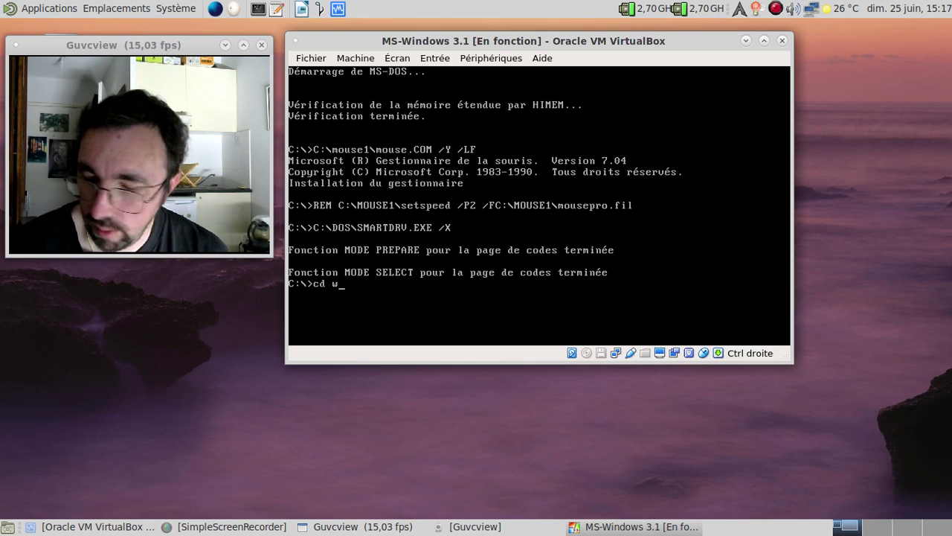
{"action": "type", "text": "ord"}
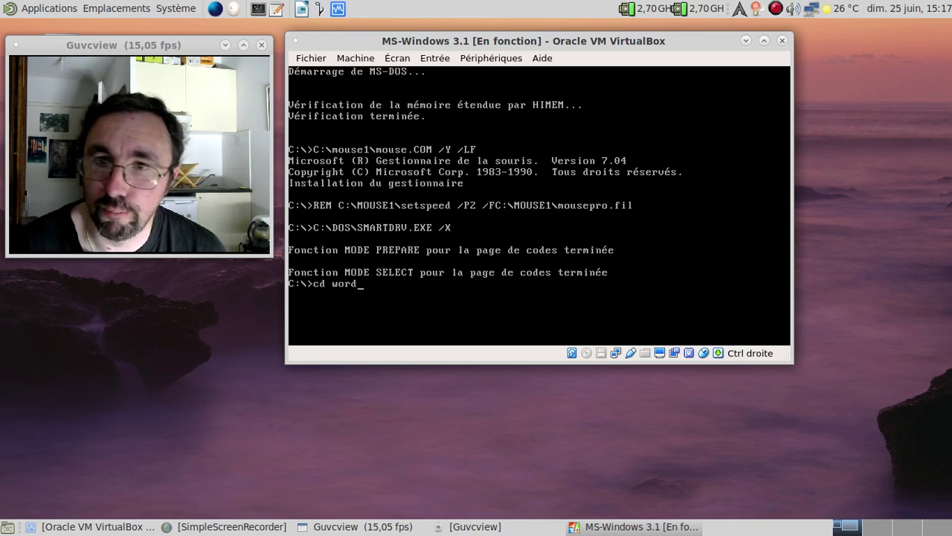
{"action": "type", "text": "55"}
{"action": "key", "text": "Return"}
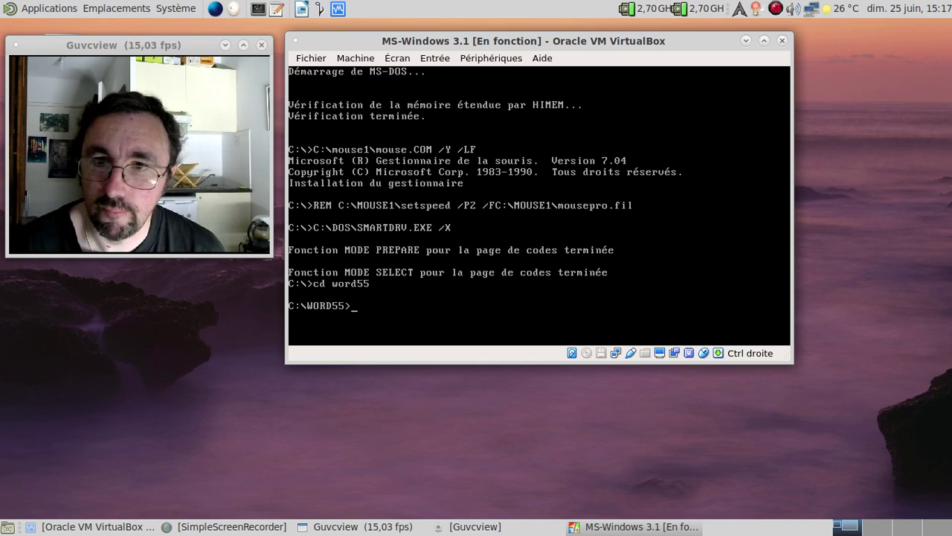
{"action": "type", "text": "word"}
{"action": "key", "text": "Return"}
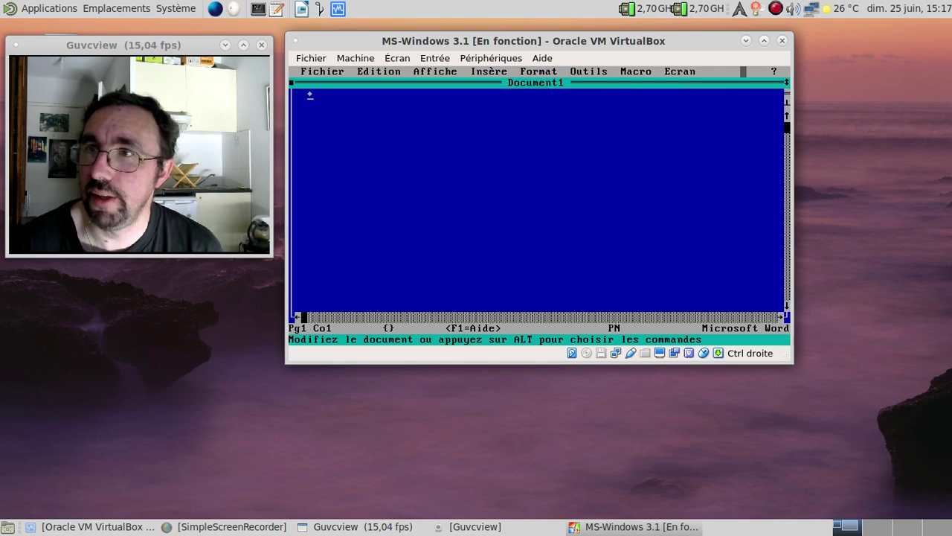
View Word's version and licence information in A propos and close it.
{"action": "left_click", "coordinate": [771, 72]}
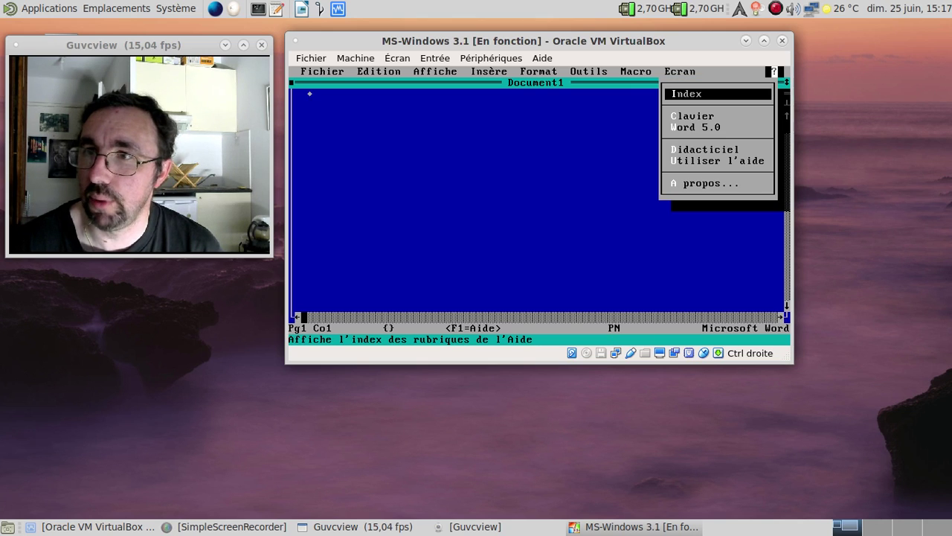
{"action": "left_click", "coordinate": [699, 183]}
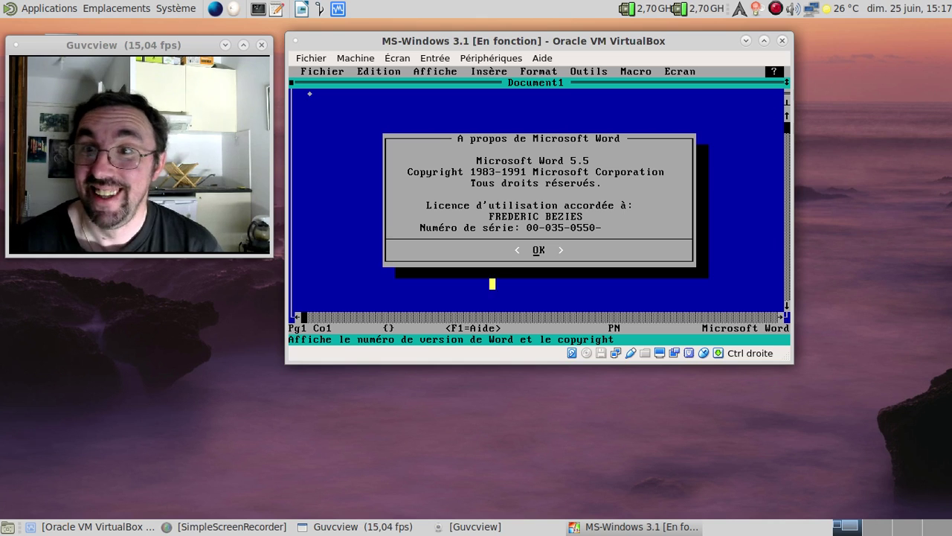
{"action": "left_click", "coordinate": [536, 250]}
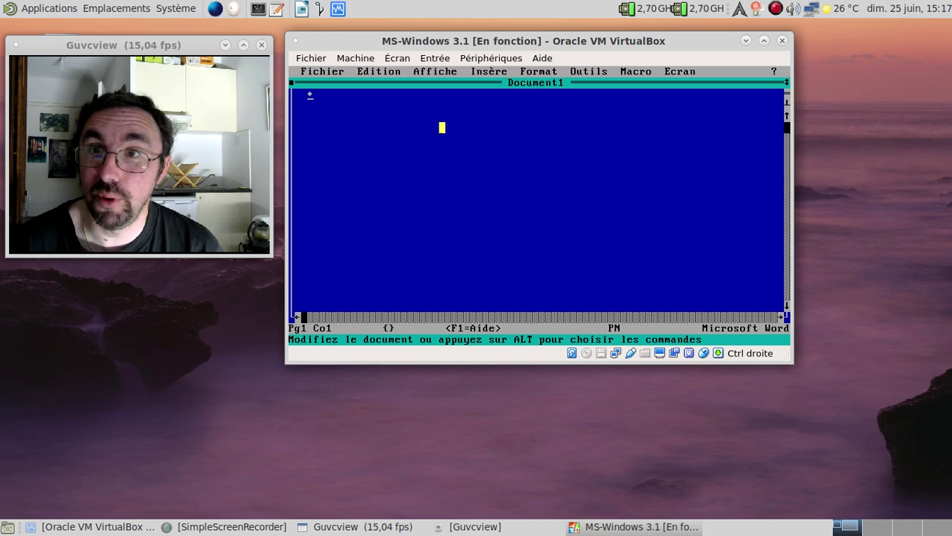
Turn on the Page view and display the Ruban and the Règle for Document1.
{"action": "left_click", "coordinate": [417, 71]}
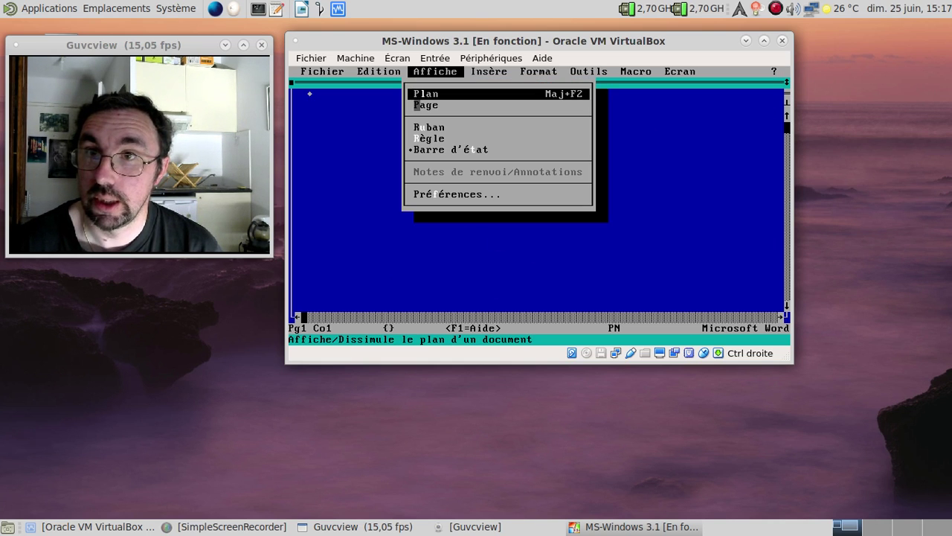
{"action": "left_click", "coordinate": [417, 105]}
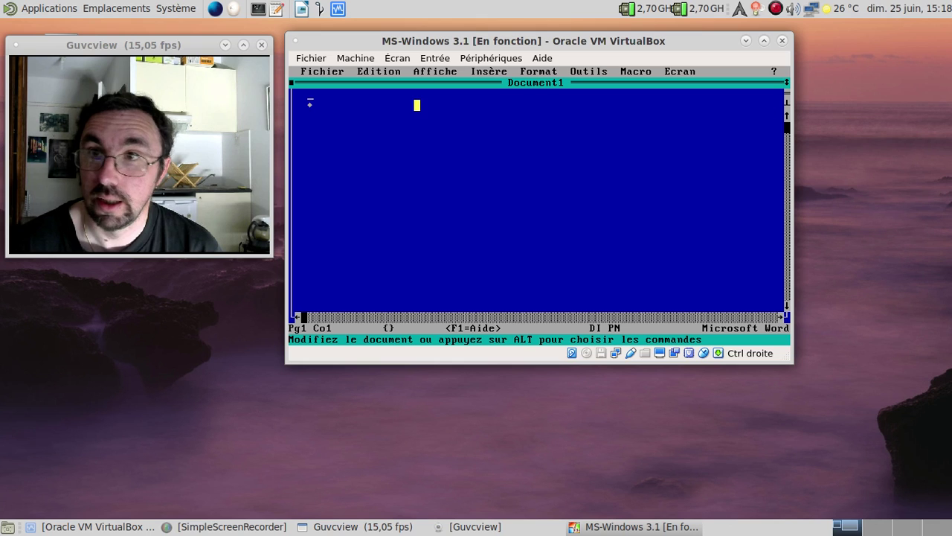
{"action": "left_click", "coordinate": [423, 72]}
{"action": "left_click", "coordinate": [429, 127]}
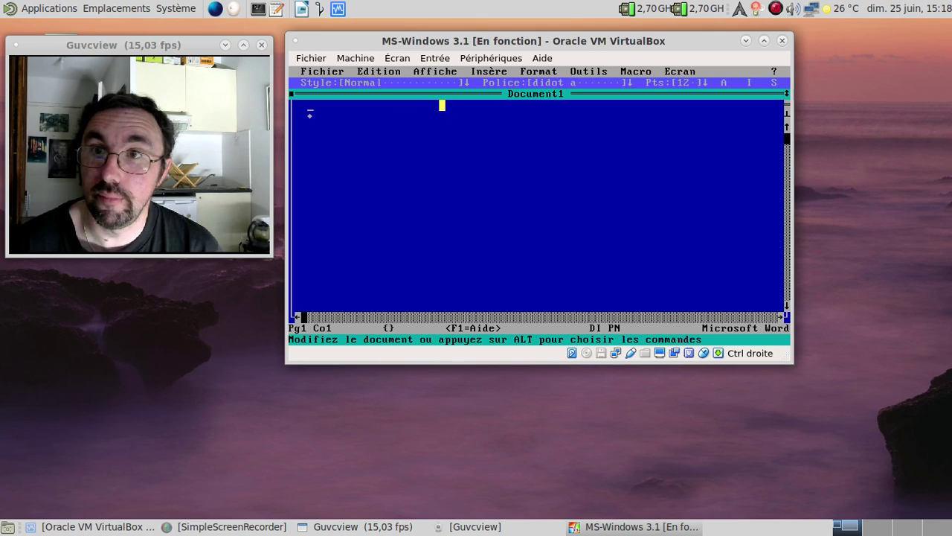
{"action": "left_click", "coordinate": [435, 72]}
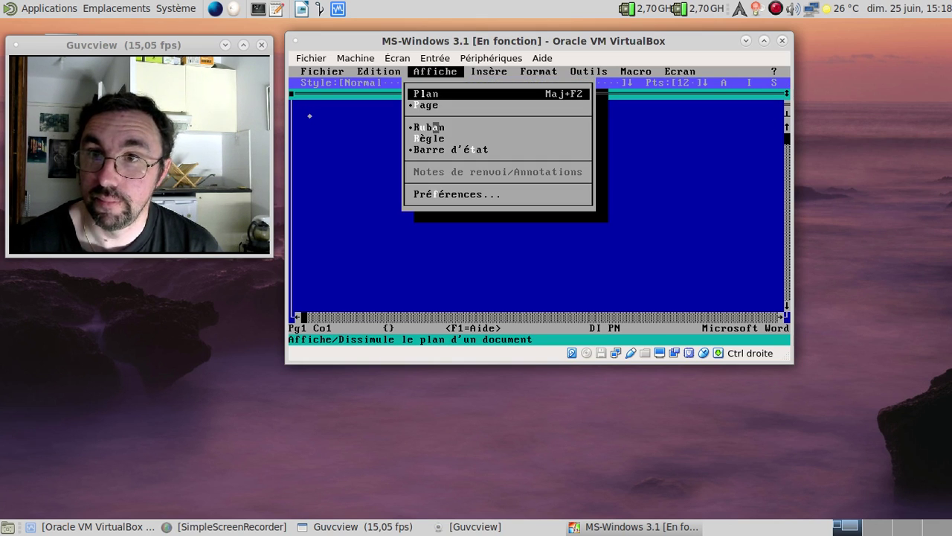
{"action": "left_click", "coordinate": [436, 137]}
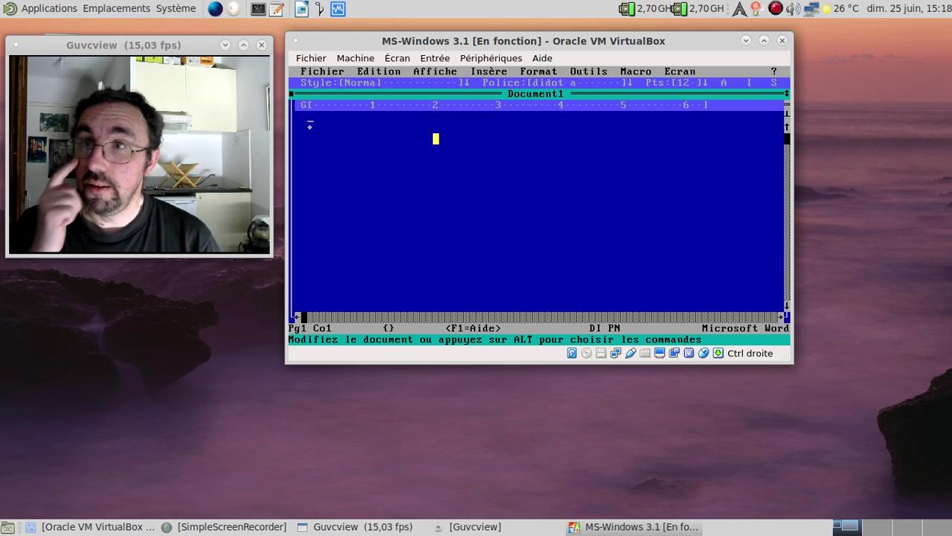
Examine the available Format, Insère, Fichier, Outils and Ecran commands and the display Préférences, cancelling without changing any setting.
{"action": "left_click", "coordinate": [524, 71]}
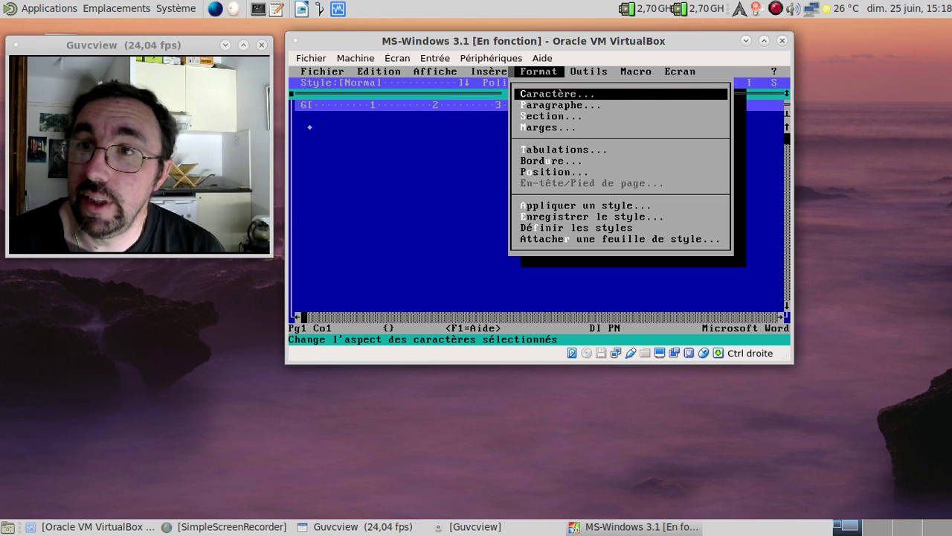
{"action": "left_click", "coordinate": [506, 71]}
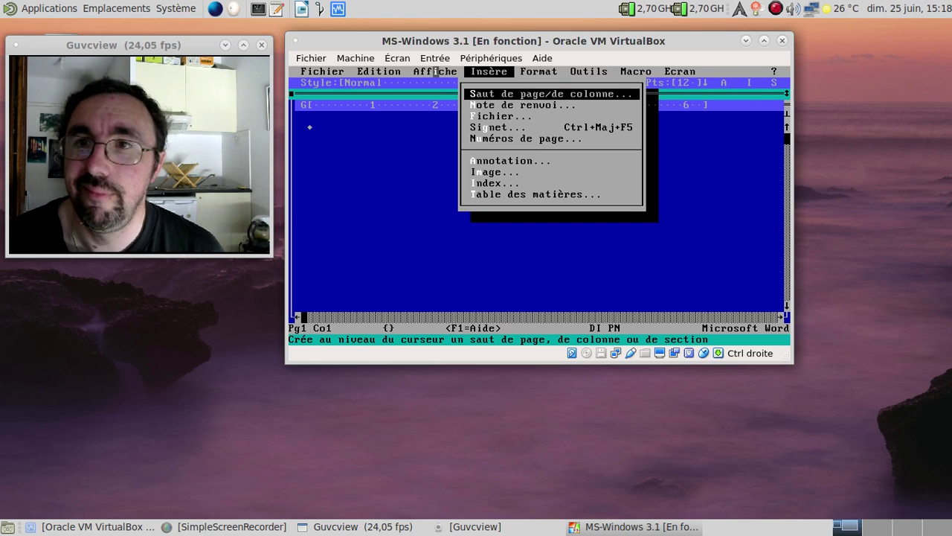
{"action": "left_click", "coordinate": [424, 72]}
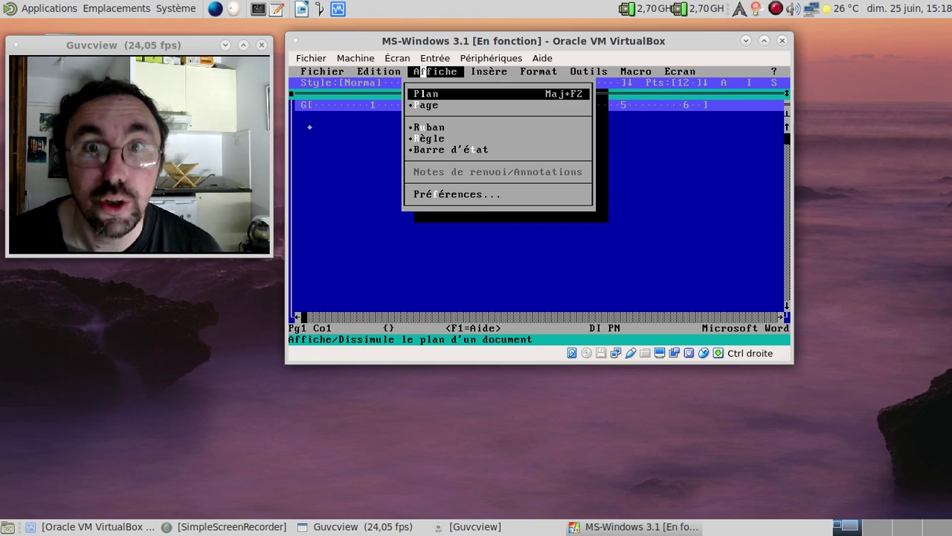
{"action": "left_click", "coordinate": [448, 194]}
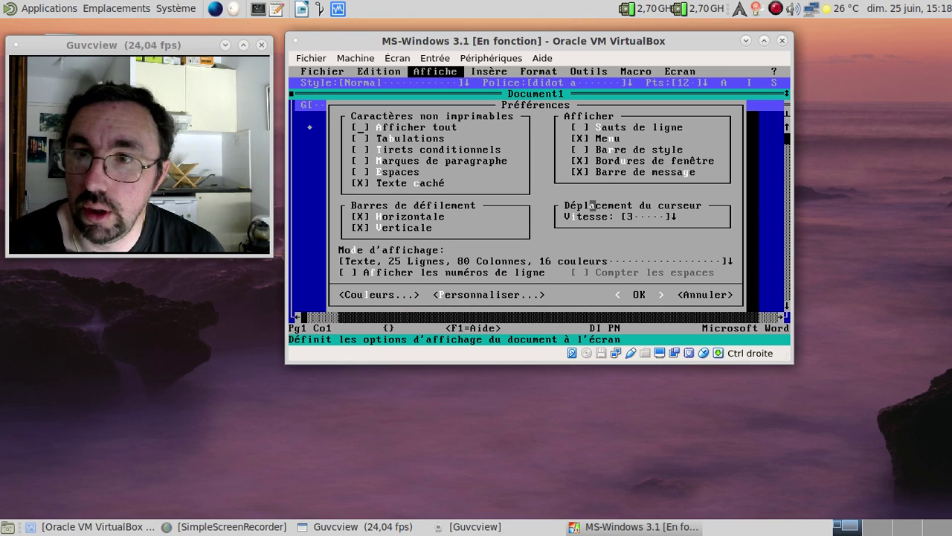
{"action": "left_click", "coordinate": [693, 294]}
{"action": "left_click", "coordinate": [392, 71]}
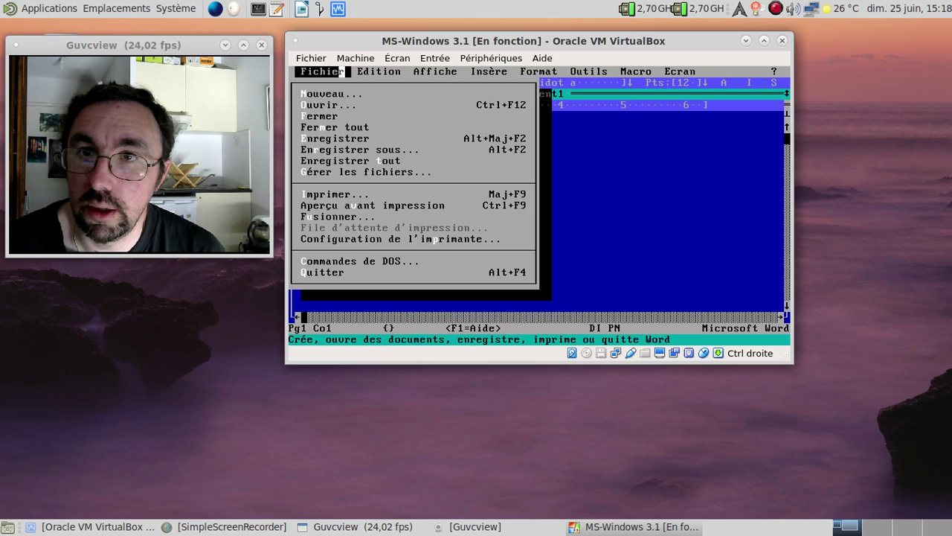
{"action": "left_click", "coordinate": [340, 71]}
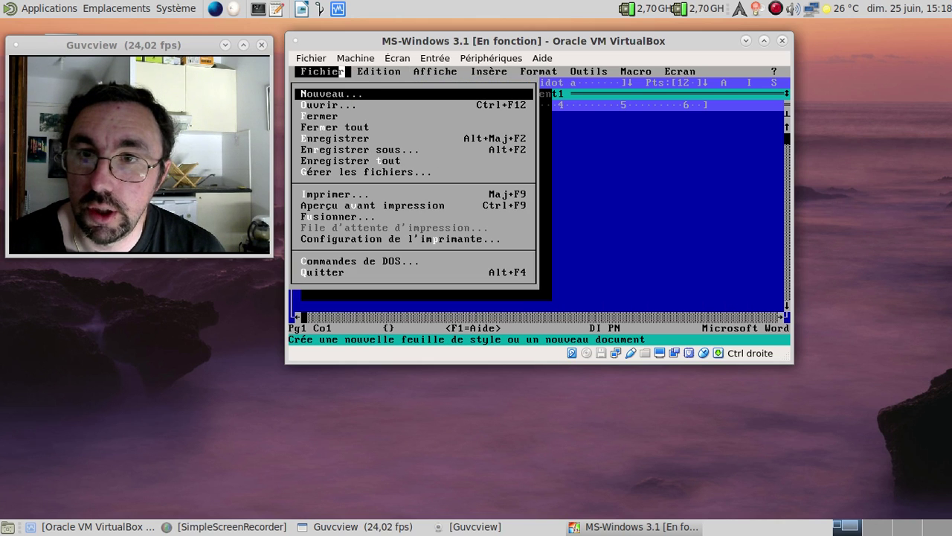
{"action": "left_click", "coordinate": [605, 72]}
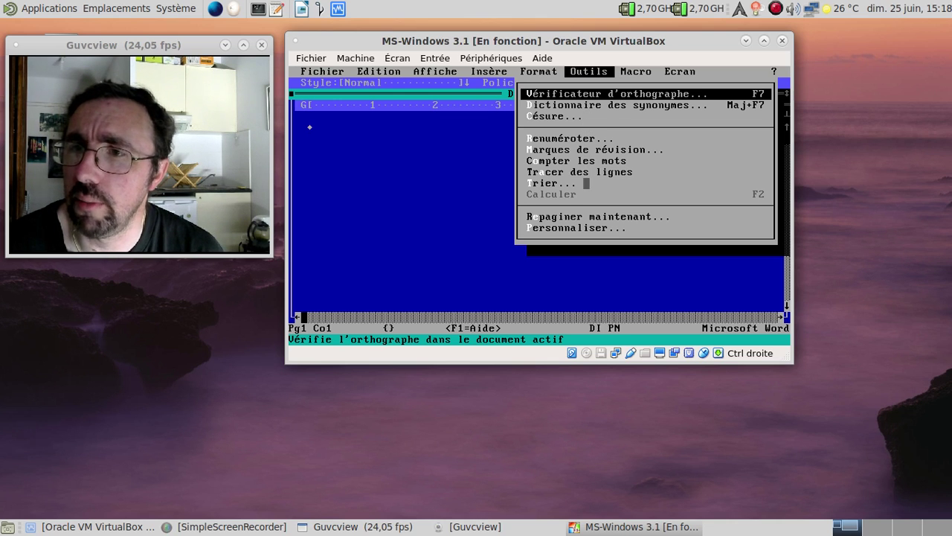
{"action": "left_click", "coordinate": [664, 71]}
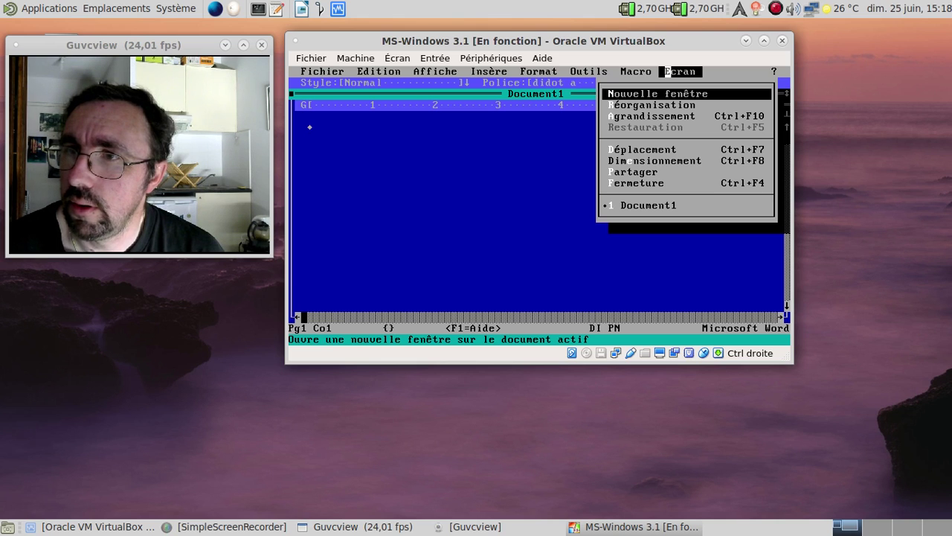
{"action": "left_click", "coordinate": [670, 71]}
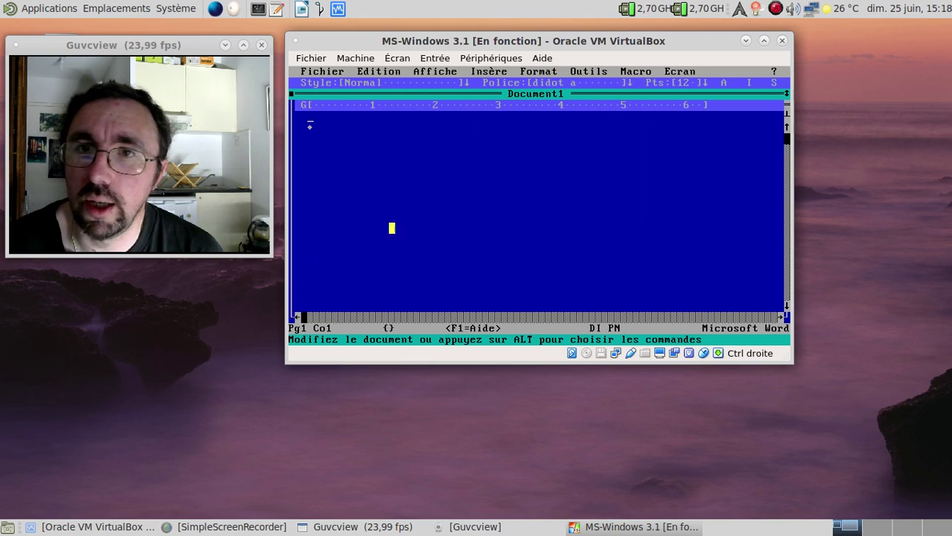
Write "On va taper un petit texte sous MS-Word 5.5 pour MS-Dos." at the start of Document1.
{"action": "type", "text": "On va"}
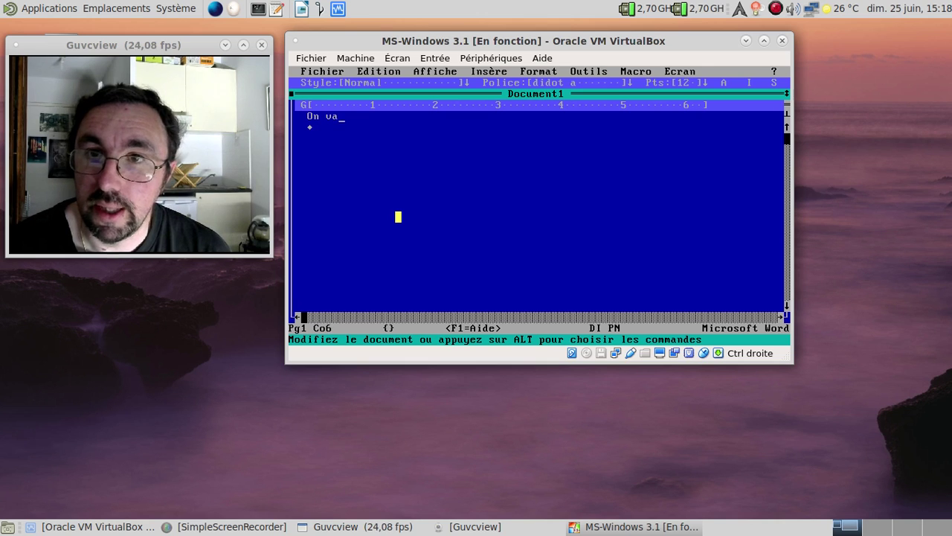
{"action": "type", "text": " taper un pe"}
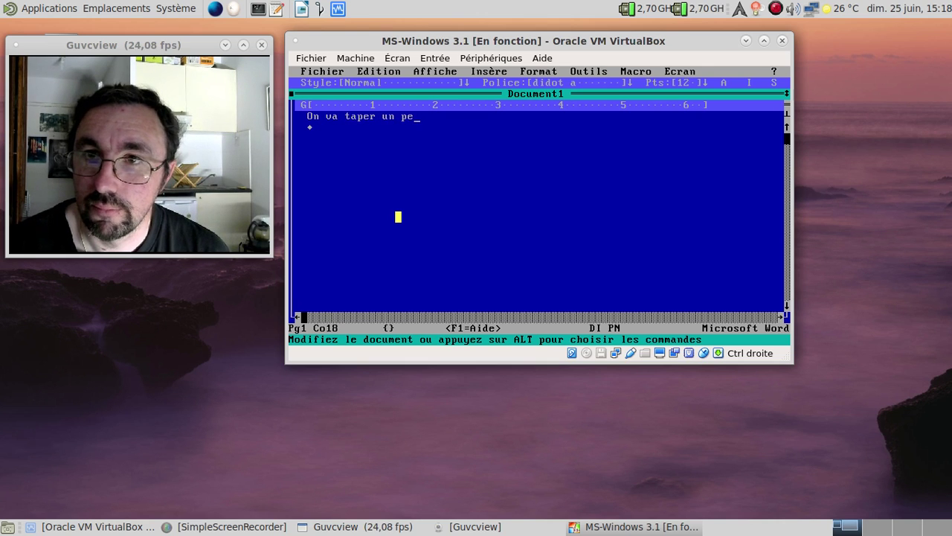
{"action": "type", "text": "tit texte sous"}
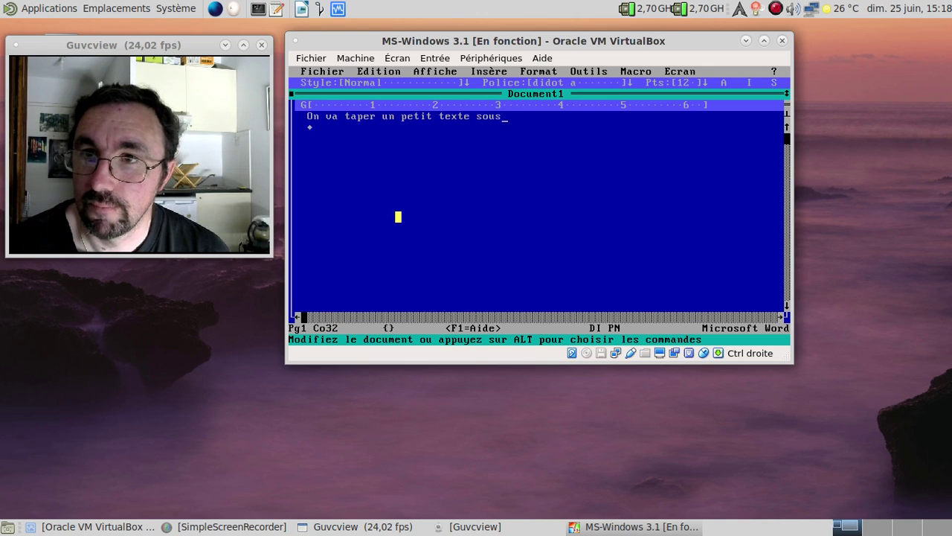
{"action": "type", "text": " MS-Word"}
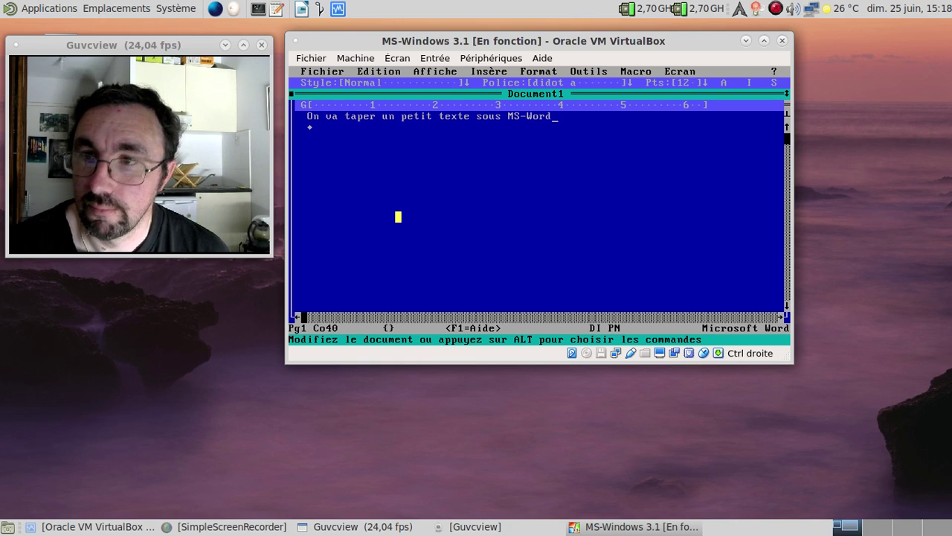
{"action": "type", "text": " 5.5 pour MS-Dos."}
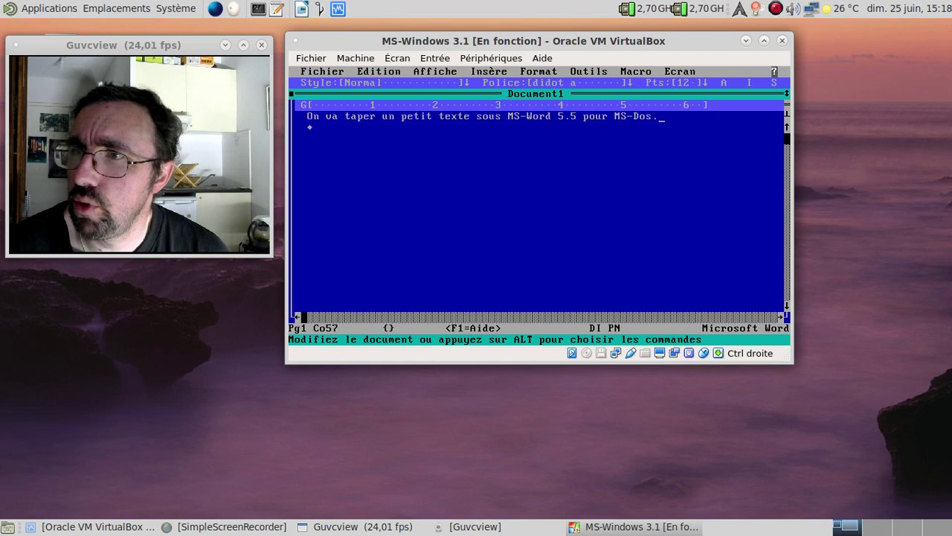
Check Word's version and copyright year in A propos and close it.
{"action": "left_click", "coordinate": [774, 71]}
{"action": "left_click", "coordinate": [712, 181]}
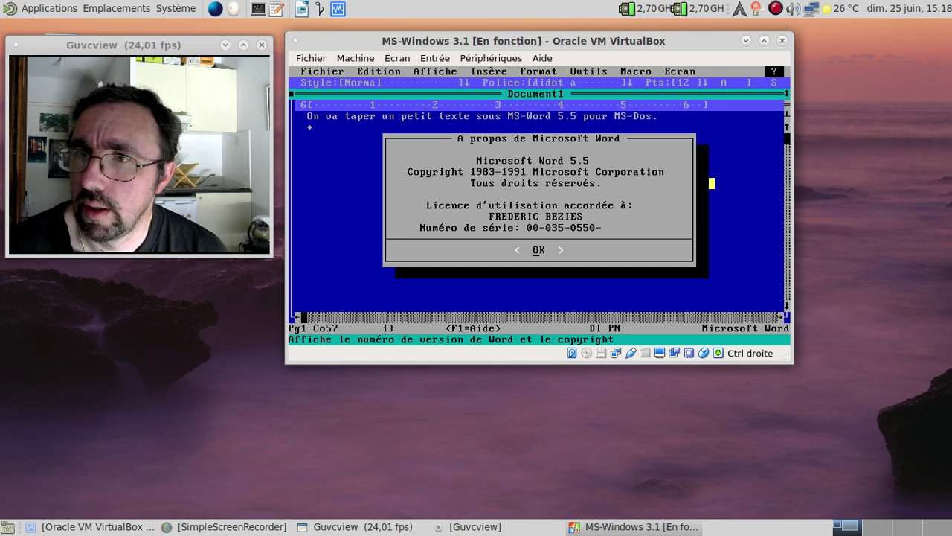
{"action": "left_click", "coordinate": [535, 250]}
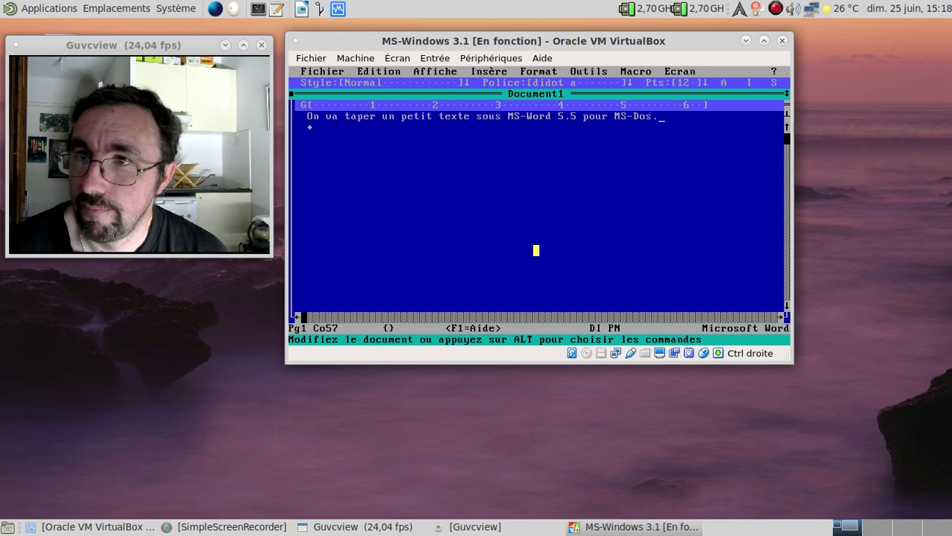
Continue the paragraph with "Et oui, c'était pas si mal que cela pour un logiciel en 1991 :)".
{"action": "type", "text": "Et oui, c'était pas "}
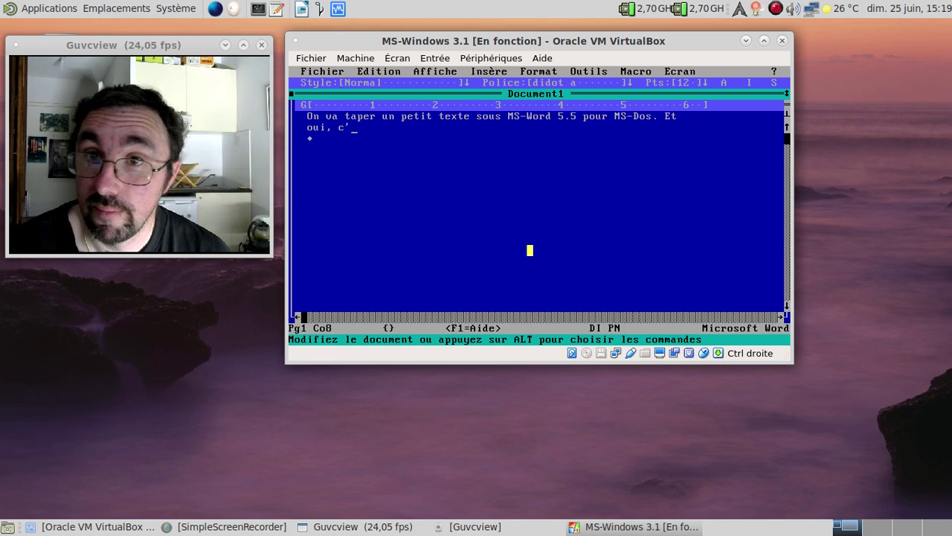
{"action": "type", "text": "si mal que"}
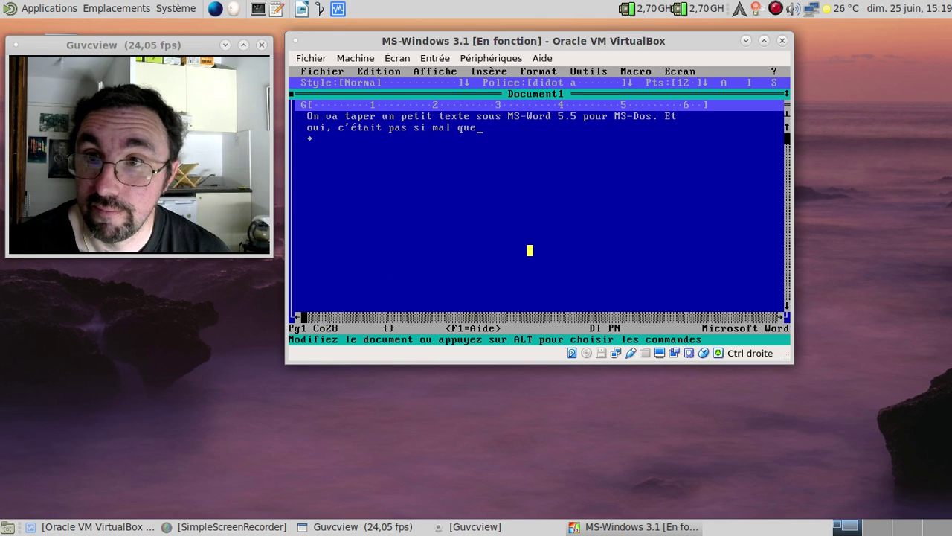
{"action": "type", "text": " cela pour un logi"}
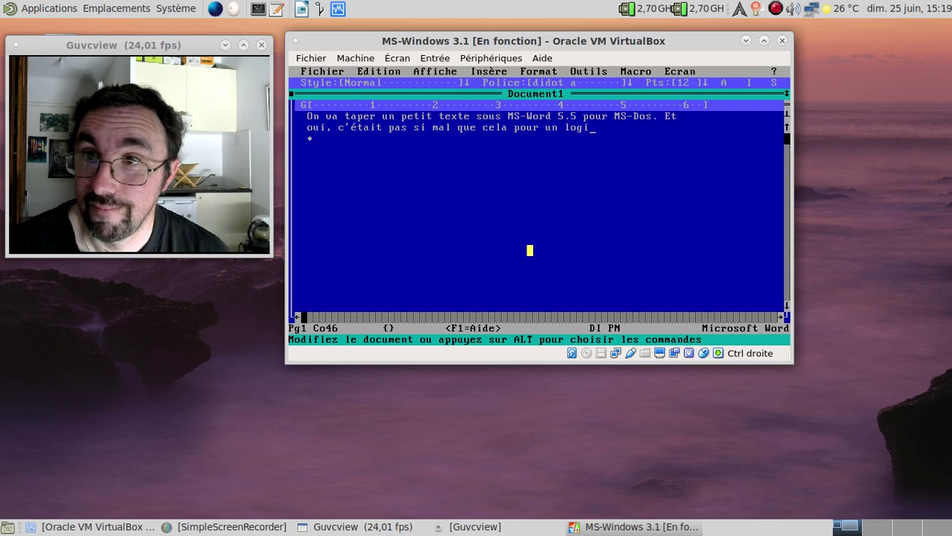
{"action": "type", "text": "ciel en 1991 :)"}
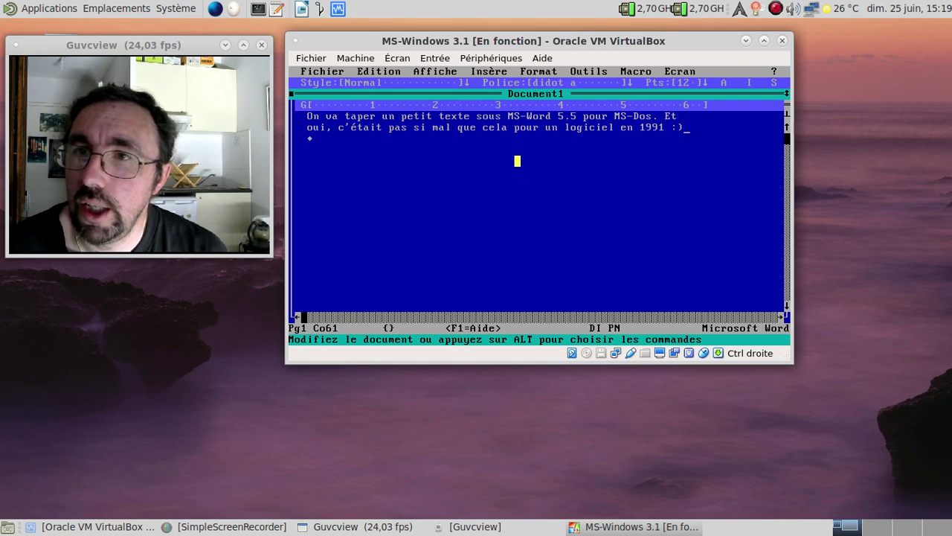
Apply Gras character formatting to "MS-Word 5.5" in the first line and deselect the text.
{"action": "left_click_drag", "start_coordinate": [511, 116], "coordinate": [579, 116]}
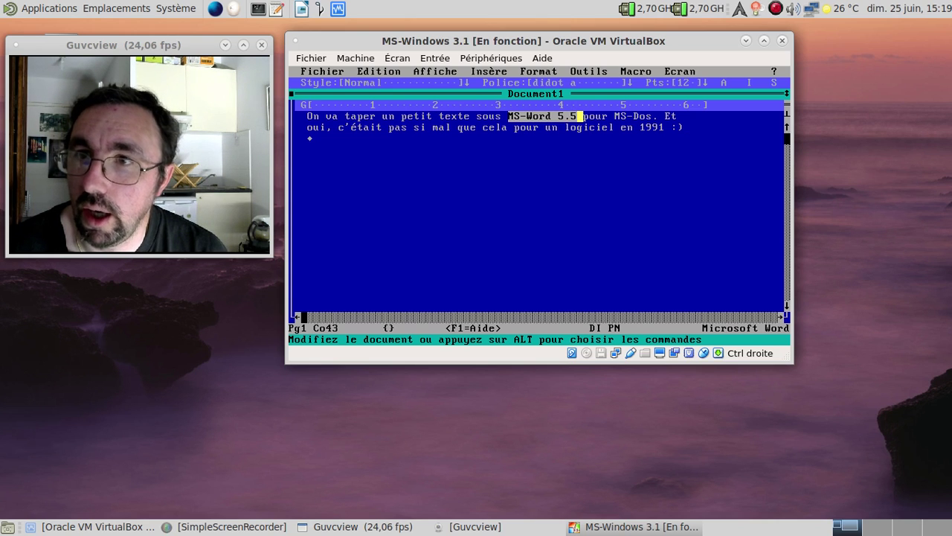
{"action": "left_click", "coordinate": [530, 71]}
{"action": "left_click", "coordinate": [537, 93]}
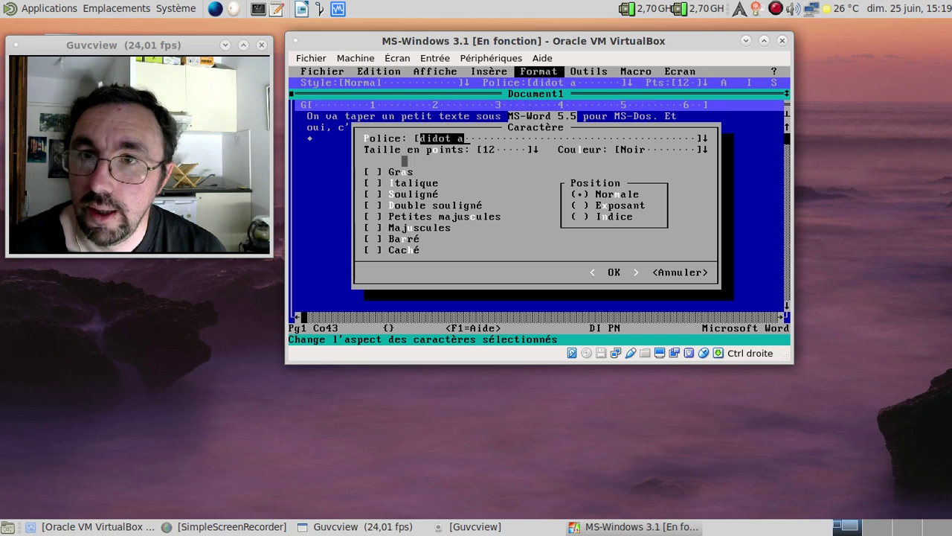
{"action": "left_click", "coordinate": [372, 172]}
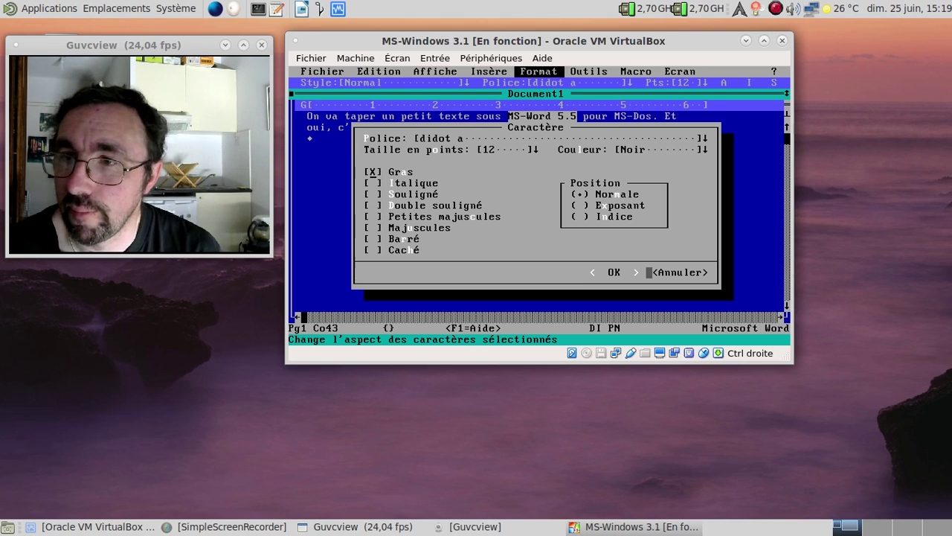
{"action": "left_click", "coordinate": [613, 272]}
{"action": "left_click", "coordinate": [633, 216]}
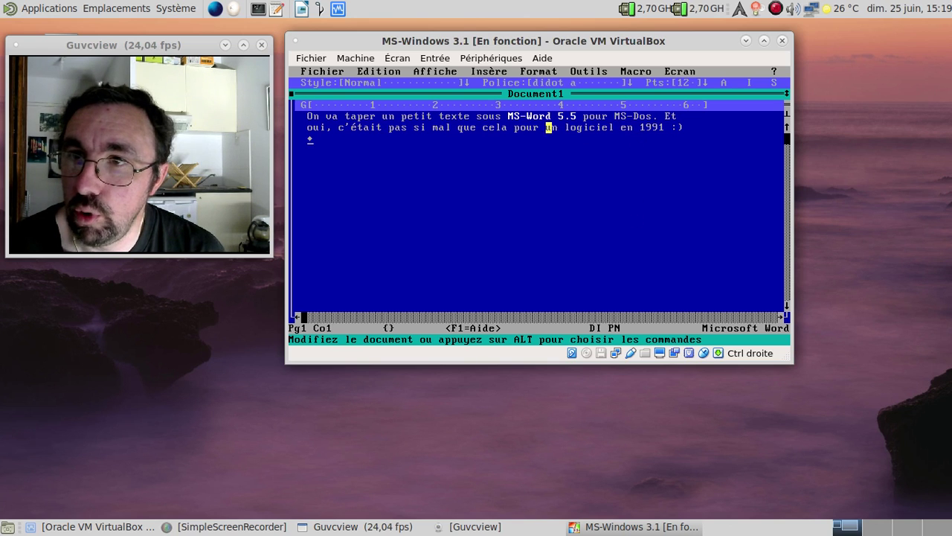
Apply Italique character formatting to "logiciel en 1991" and add an empty line at the end of the document.
{"action": "left_click_drag", "start_coordinate": [567, 127], "coordinate": [668, 127]}
{"action": "left_click", "coordinate": [542, 71]}
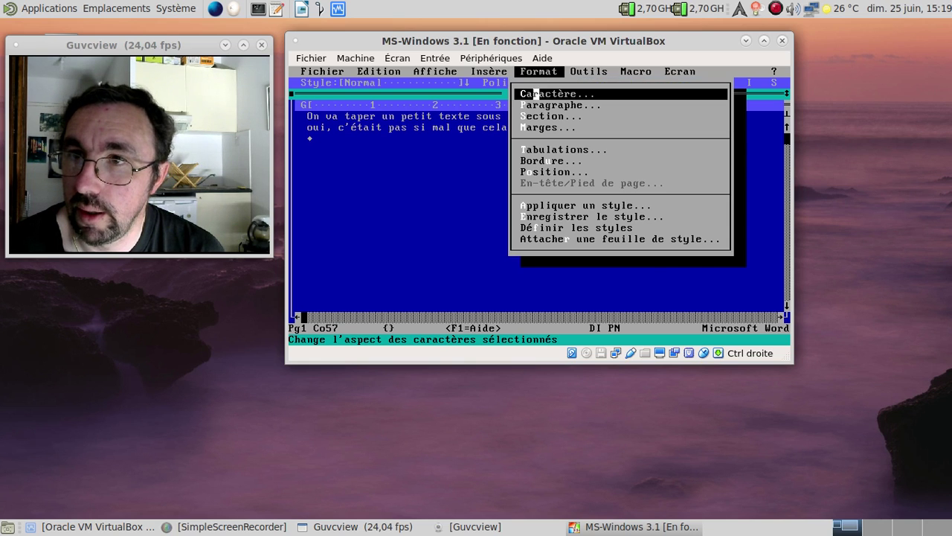
{"action": "left_click", "coordinate": [492, 72]}
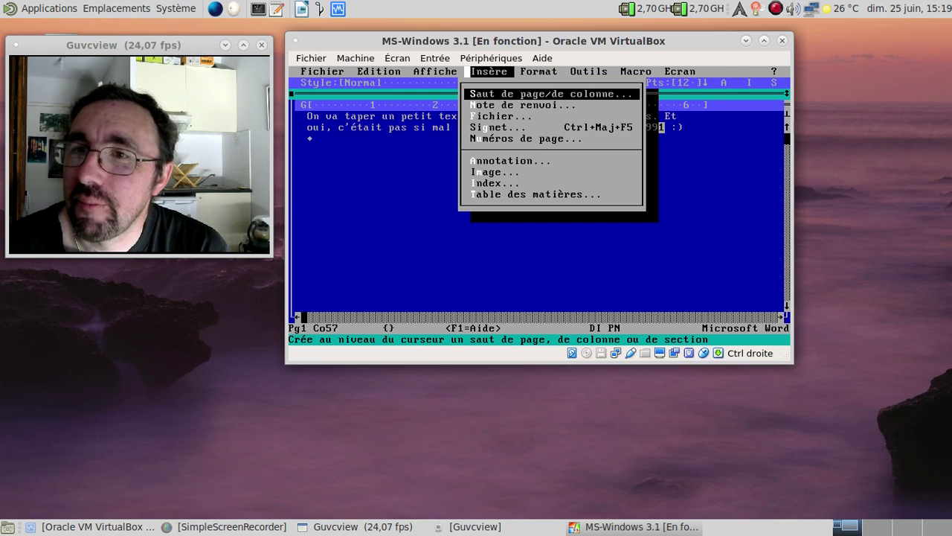
{"action": "mouse_move", "coordinate": [524, 71]}
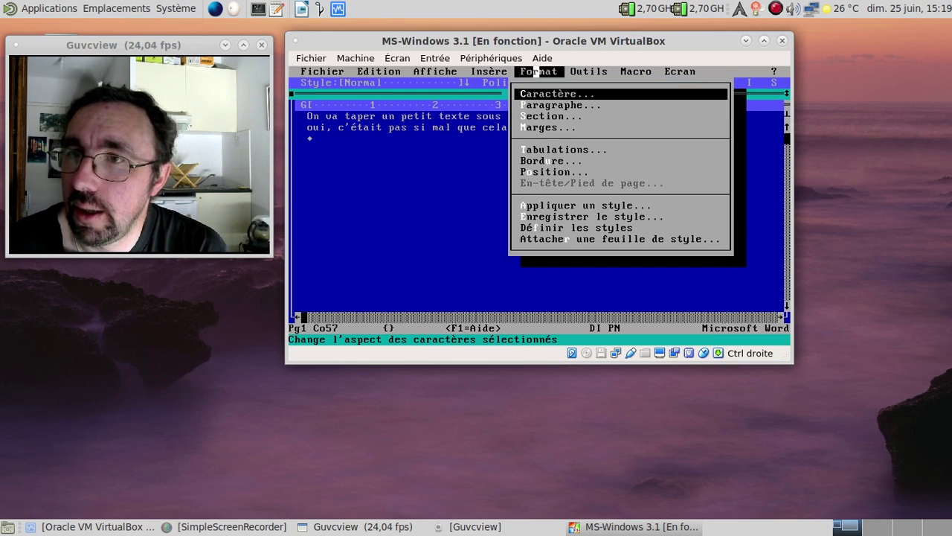
{"action": "left_click", "coordinate": [543, 94]}
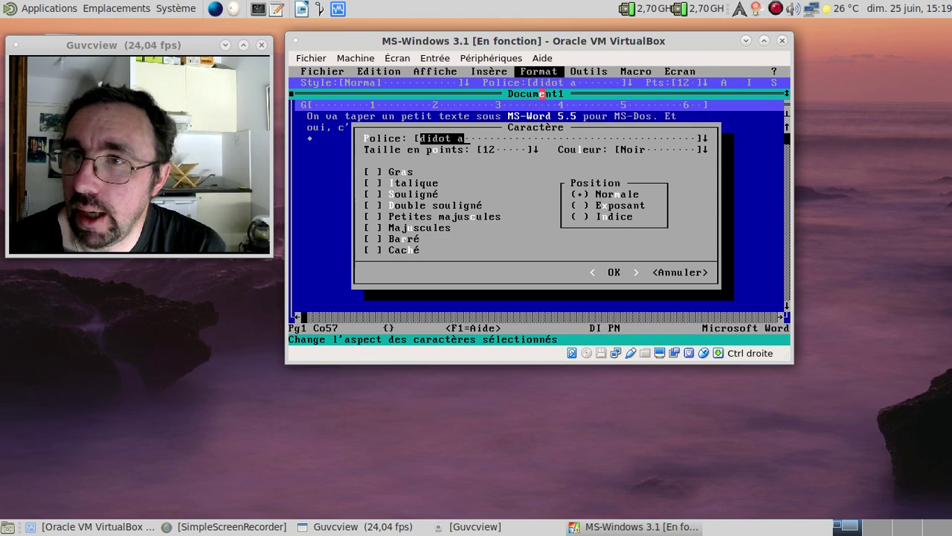
{"action": "left_click", "coordinate": [372, 183]}
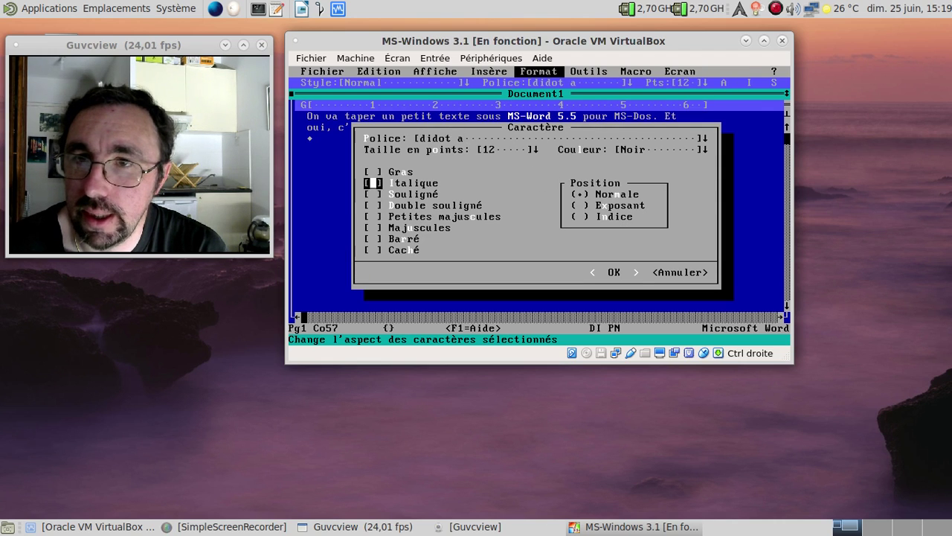
{"action": "left_click", "coordinate": [612, 273]}
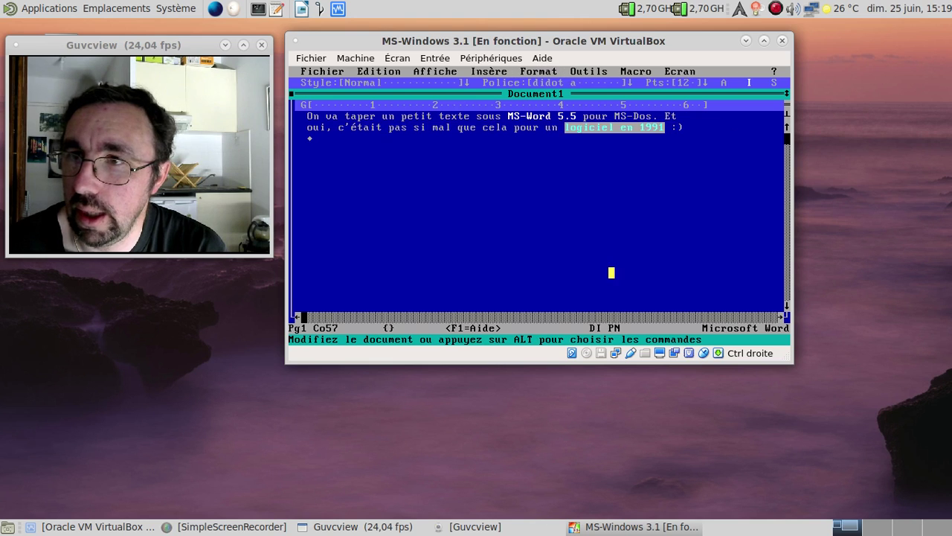
{"action": "left_click", "coordinate": [611, 271]}
{"action": "key", "text": "Return"}
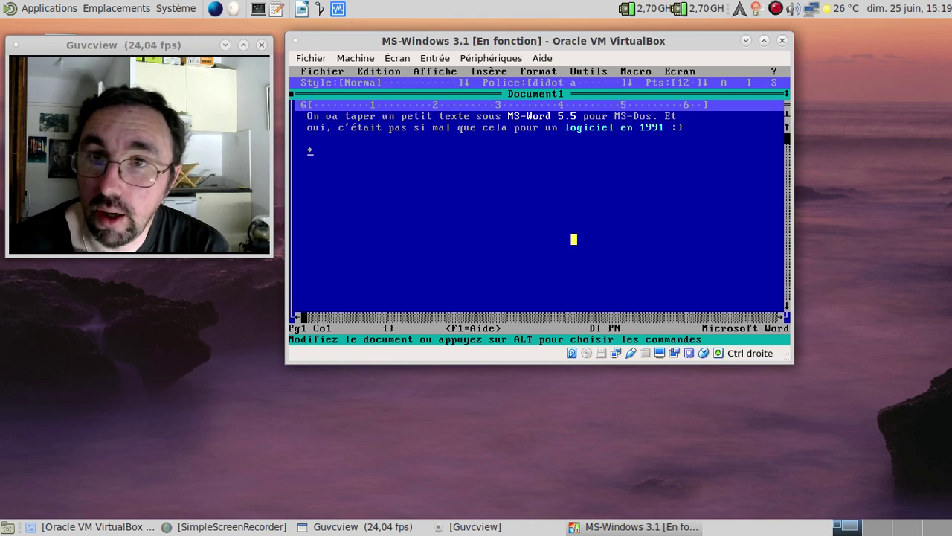
Review the insertion, tools, formatting, editing, macro and view commands available in Word.
{"action": "left_click", "coordinate": [493, 72]}
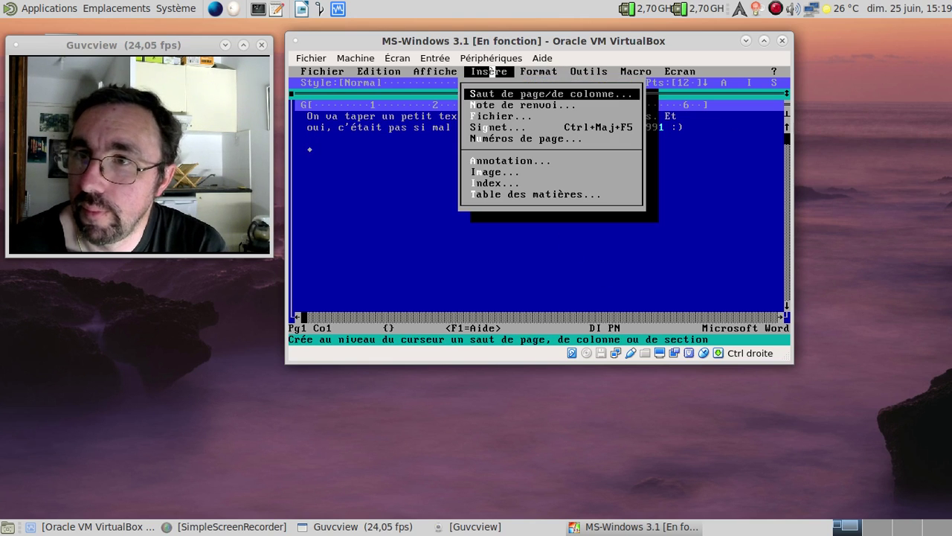
{"action": "left_click", "coordinate": [568, 72]}
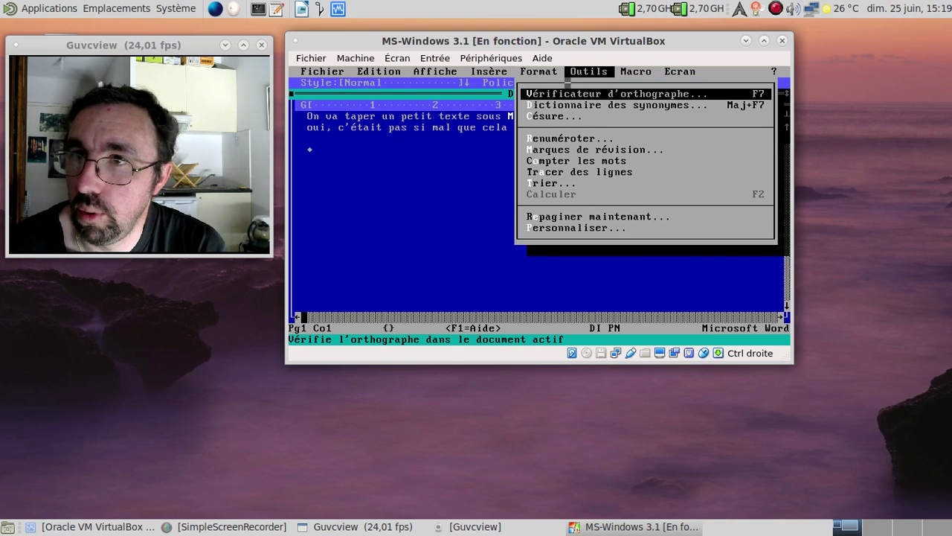
{"action": "left_click", "coordinate": [511, 71]}
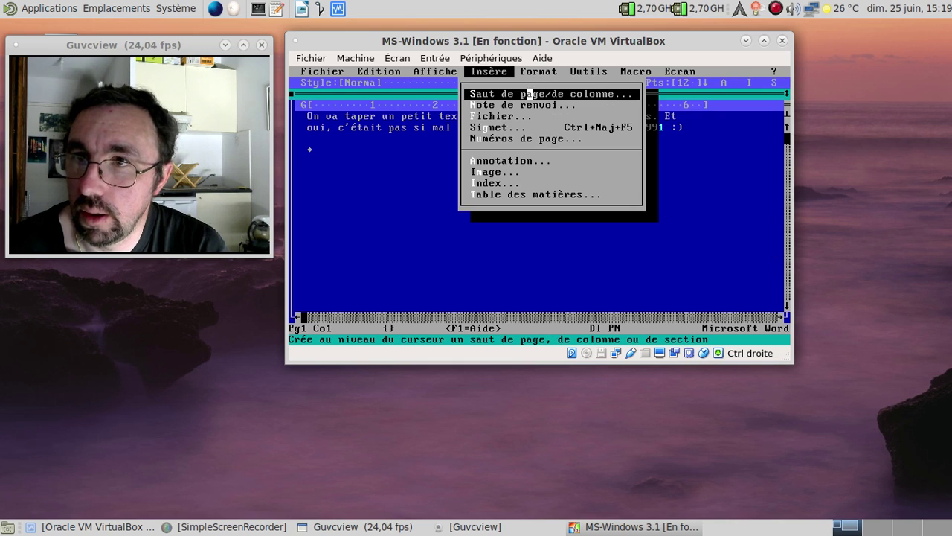
{"action": "left_click", "coordinate": [536, 71]}
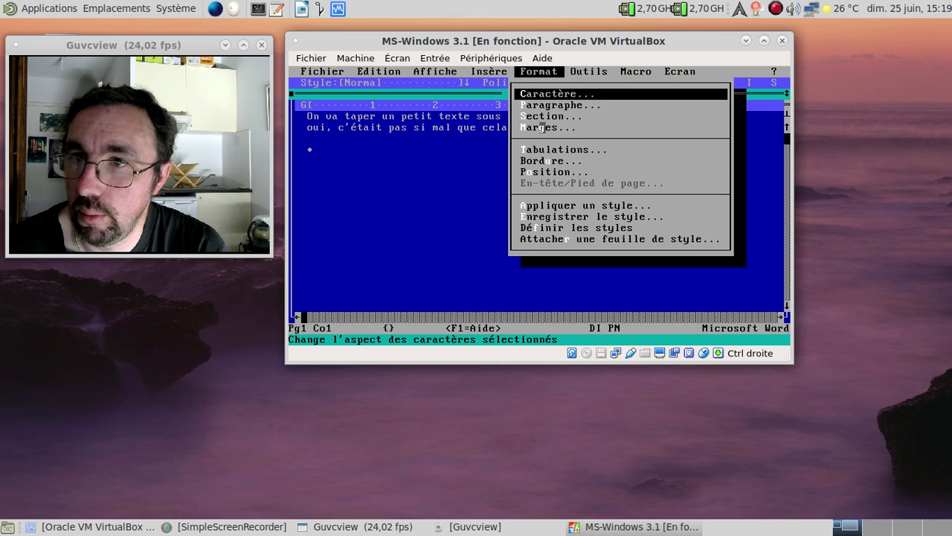
{"action": "left_click", "coordinate": [471, 71]}
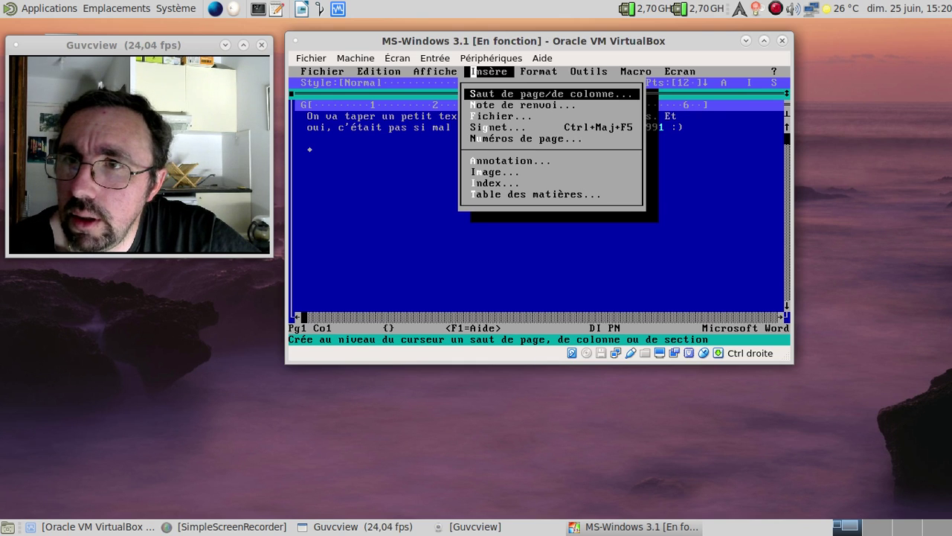
{"action": "left_click", "coordinate": [454, 71]}
{"action": "left_click", "coordinate": [404, 71]}
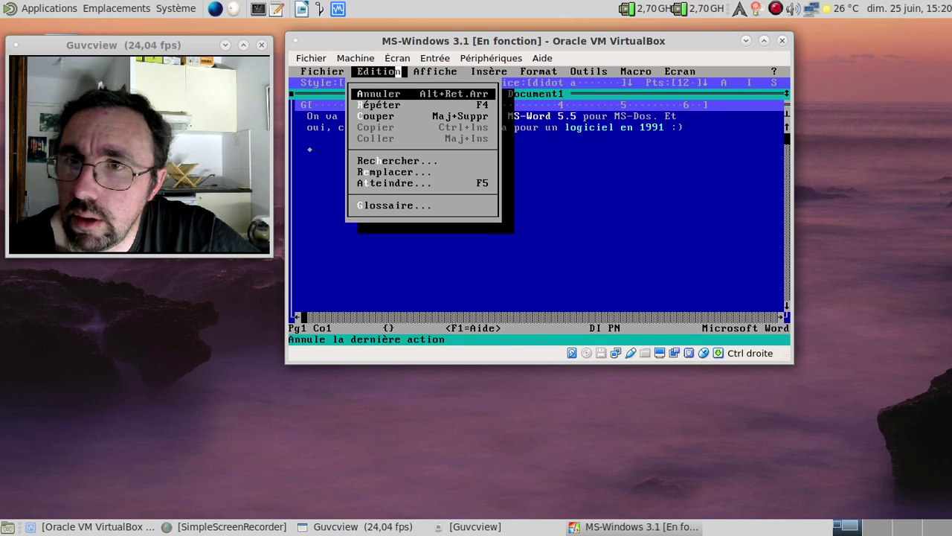
{"action": "left_click", "coordinate": [525, 71]}
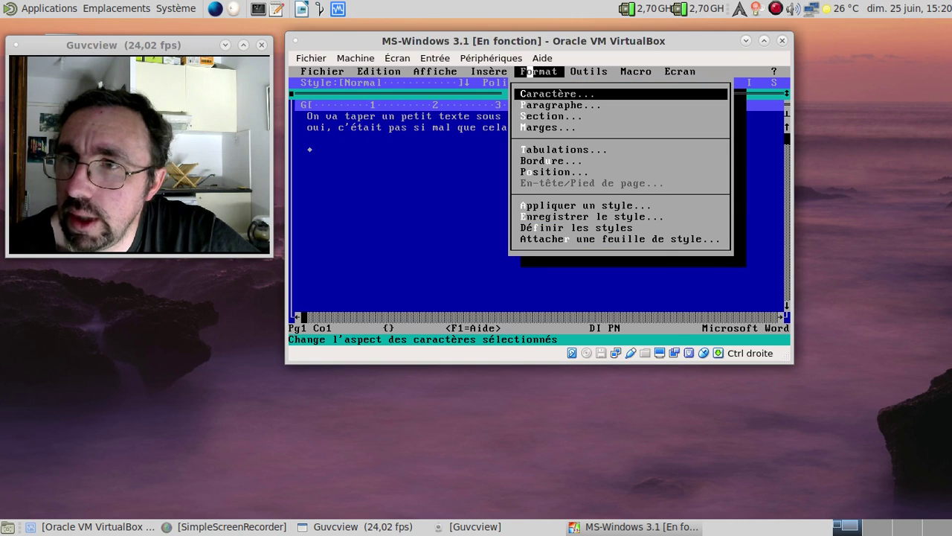
{"action": "left_click", "coordinate": [578, 72]}
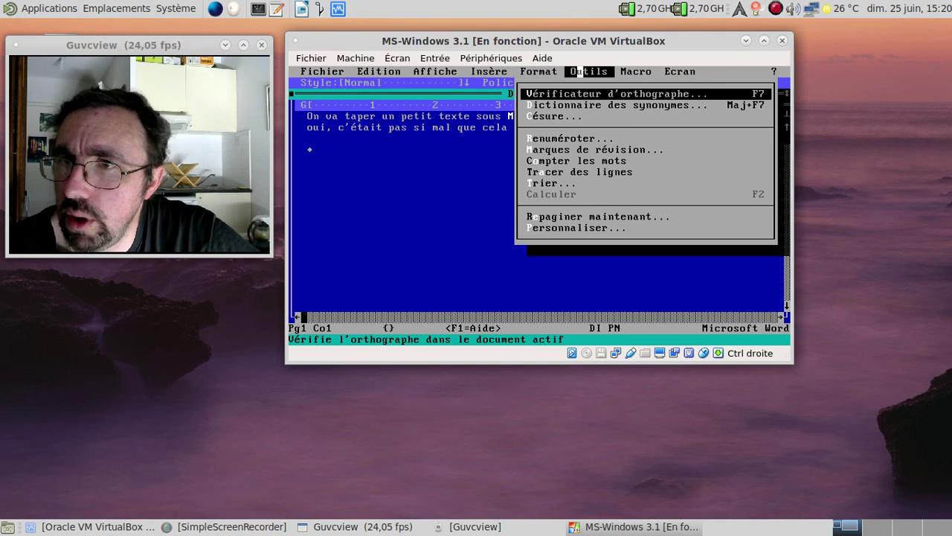
{"action": "left_click", "coordinate": [630, 71]}
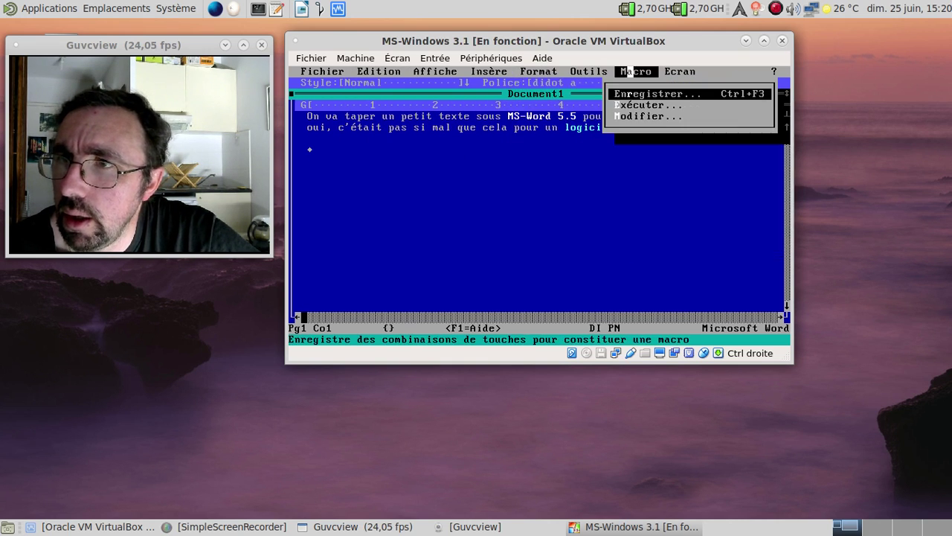
{"action": "left_click", "coordinate": [599, 71]}
{"action": "left_click", "coordinate": [548, 72]}
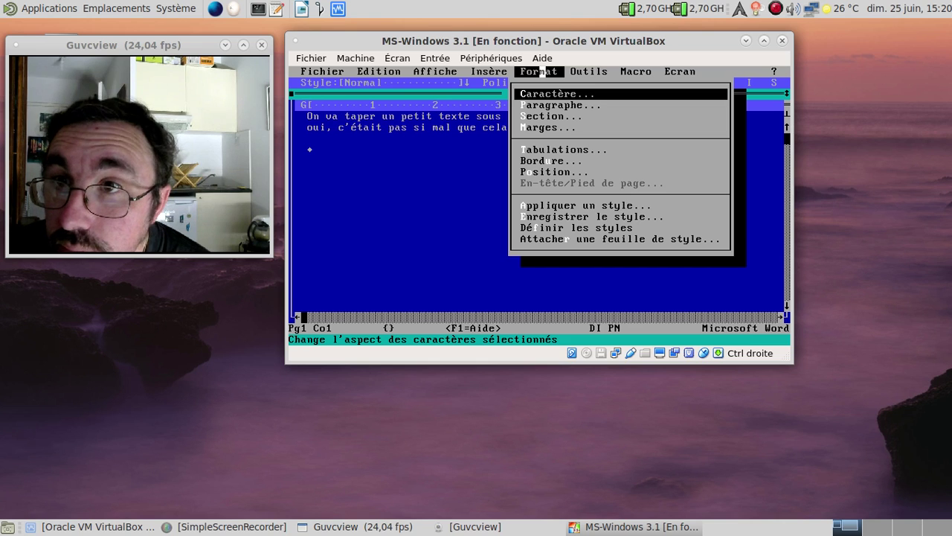
{"action": "left_click", "coordinate": [497, 72]}
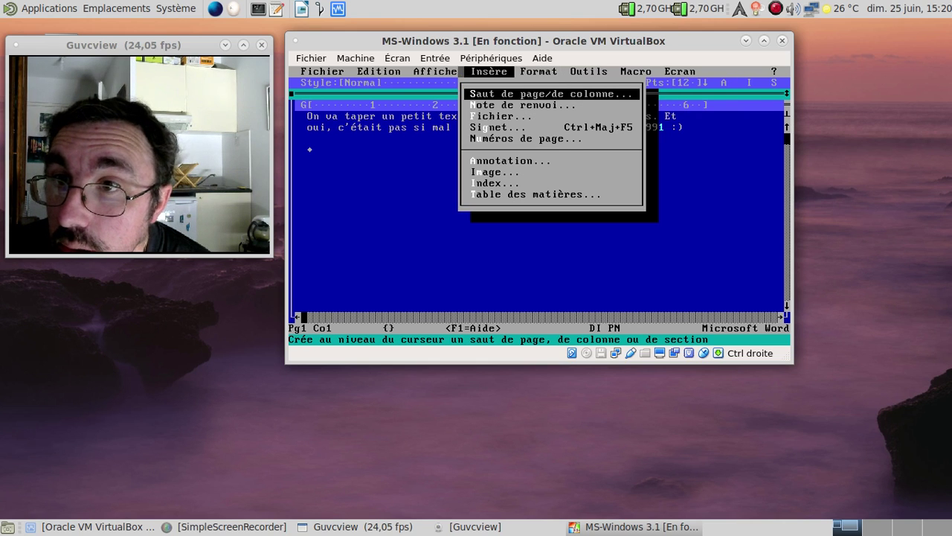
{"action": "left_click", "coordinate": [444, 71]}
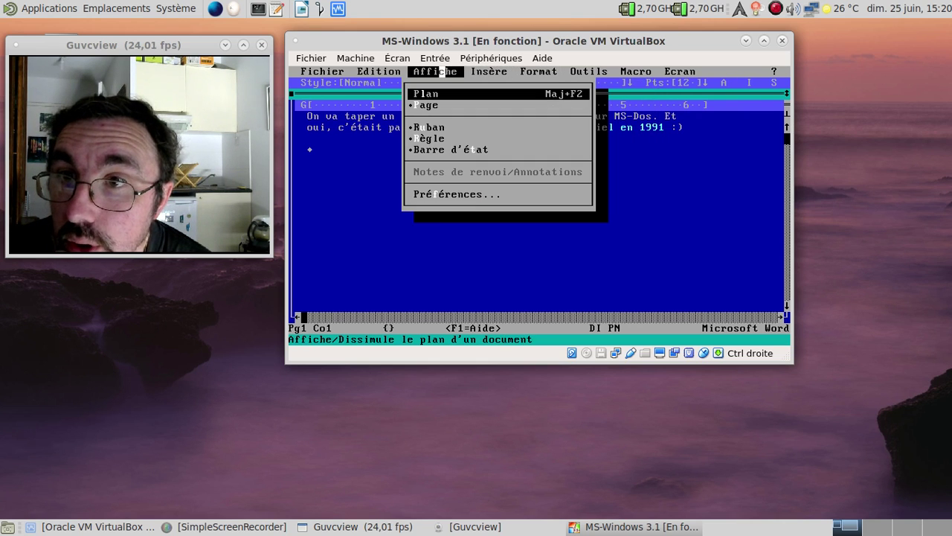
{"action": "left_click", "coordinate": [380, 72]}
Open the print preview of the document, look through its commands and show the single page centred.
{"action": "left_click", "coordinate": [298, 72]}
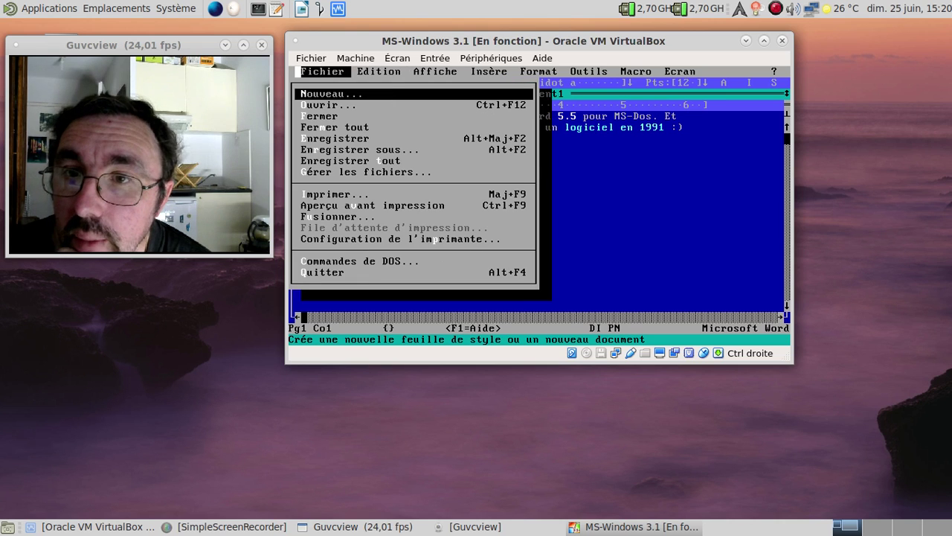
{"action": "left_click", "coordinate": [347, 205]}
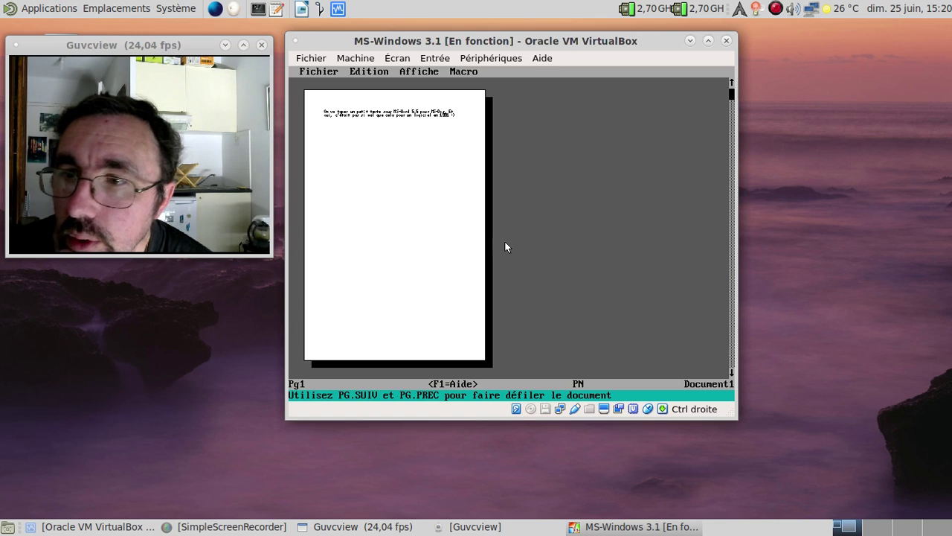
{"action": "left_click", "coordinate": [408, 72]}
{"action": "left_click", "coordinate": [409, 72]}
{"action": "left_click", "coordinate": [379, 68]}
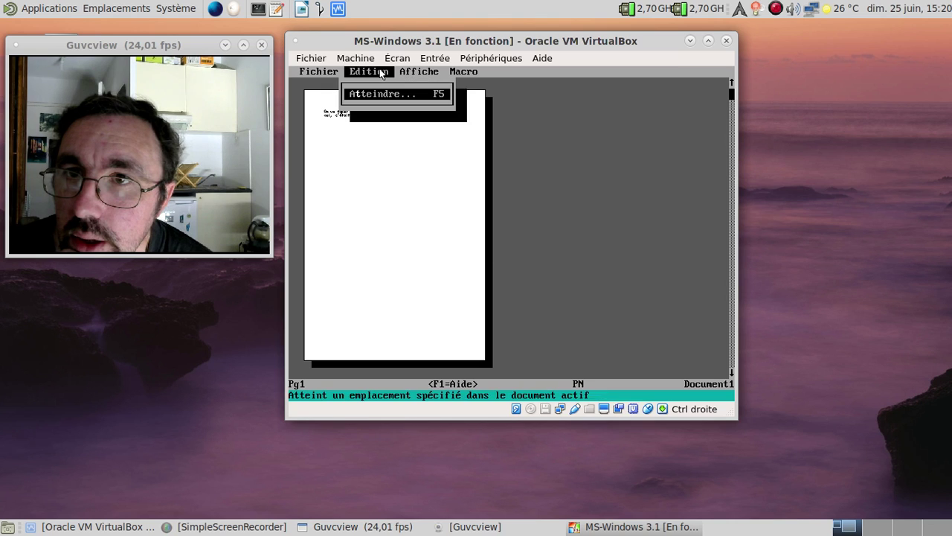
{"action": "left_click", "coordinate": [379, 69]}
{"action": "left_click", "coordinate": [452, 73]}
{"action": "left_click", "coordinate": [435, 73]}
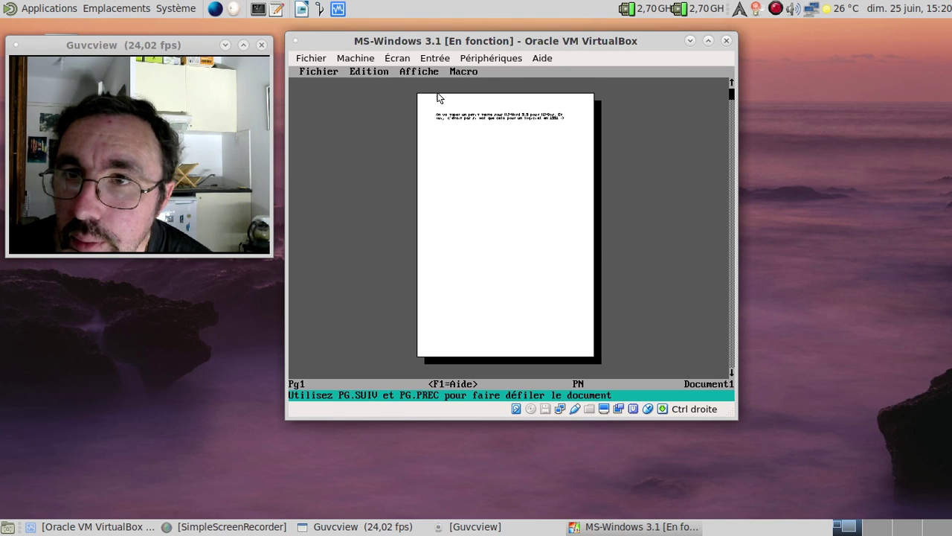
{"action": "left_click", "coordinate": [439, 94]}
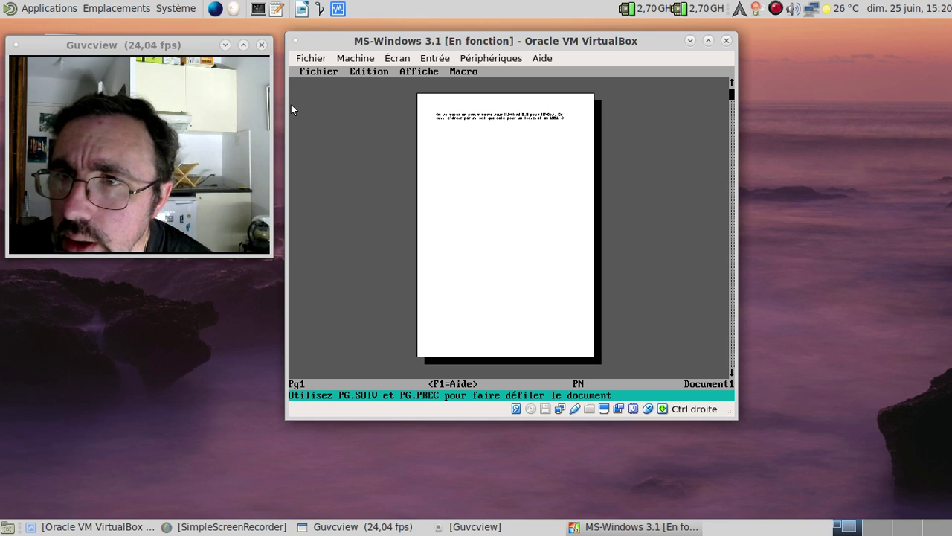
Quit the print preview and bring the document's first line back into view.
{"action": "left_click", "coordinate": [328, 75]}
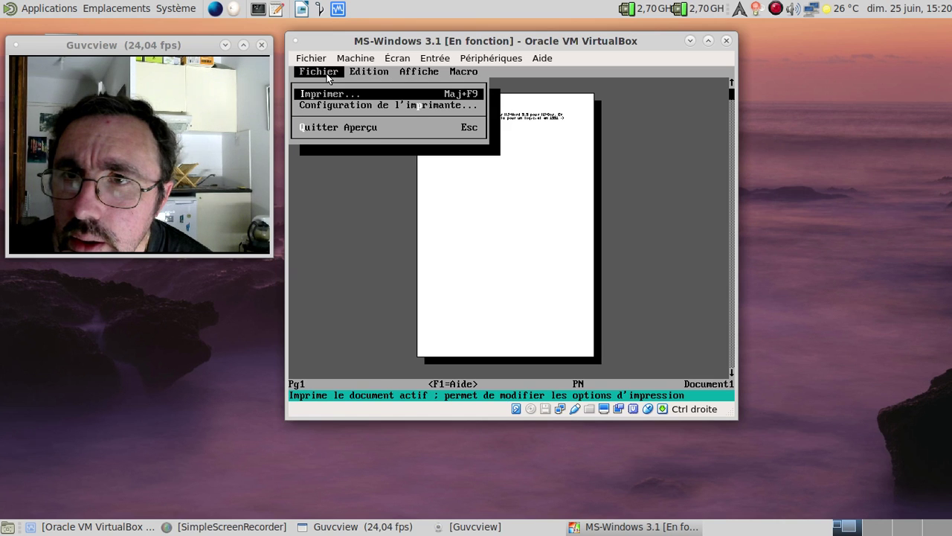
{"action": "left_click", "coordinate": [358, 127]}
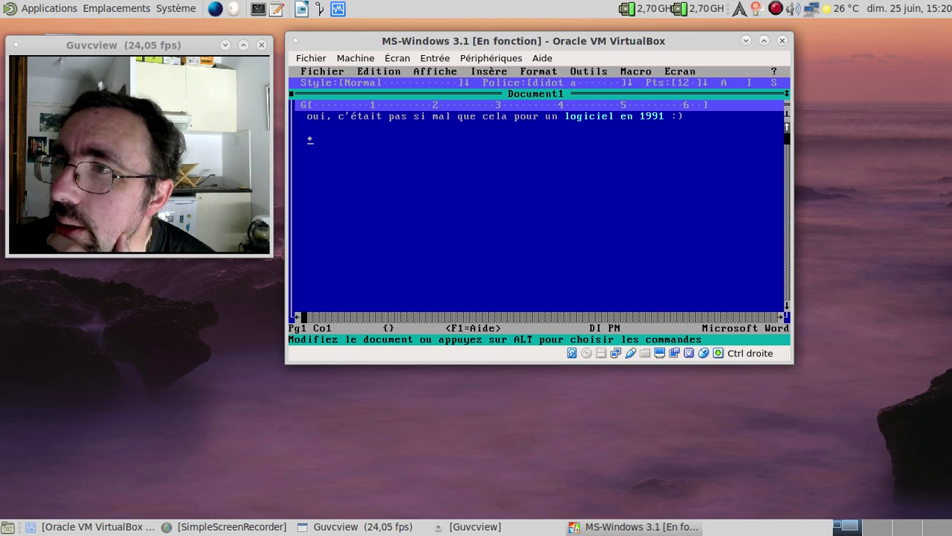
{"action": "left_click", "coordinate": [787, 127]}
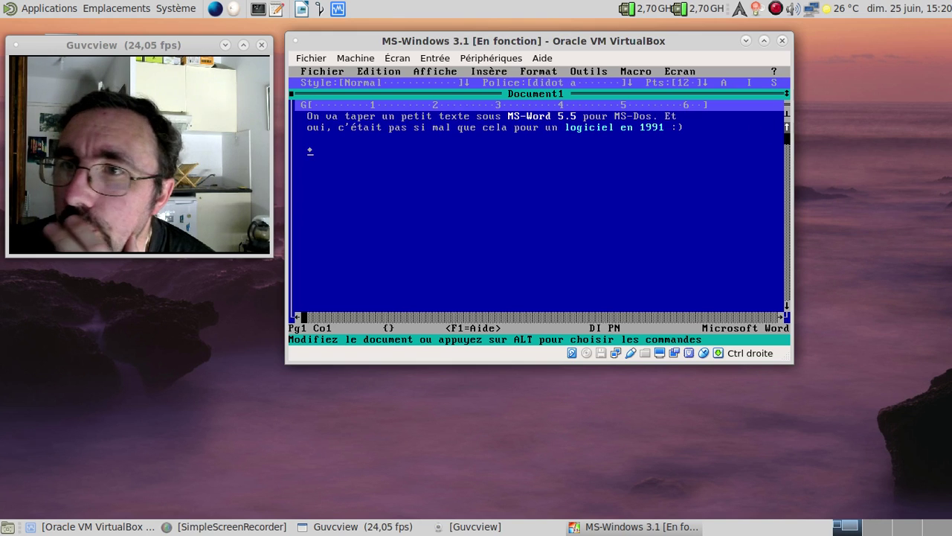
Save the document in Word format as "essaiw55" in C:\, leaving the summary fields blank.
{"action": "left_click", "coordinate": [417, 71]}
{"action": "left_click", "coordinate": [380, 71]}
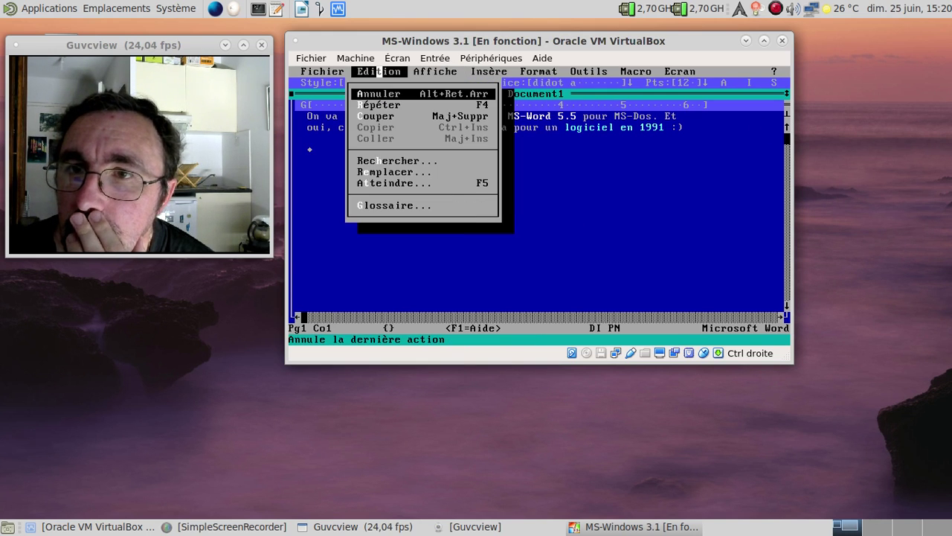
{"action": "left_click", "coordinate": [380, 71]}
{"action": "left_click", "coordinate": [335, 72]}
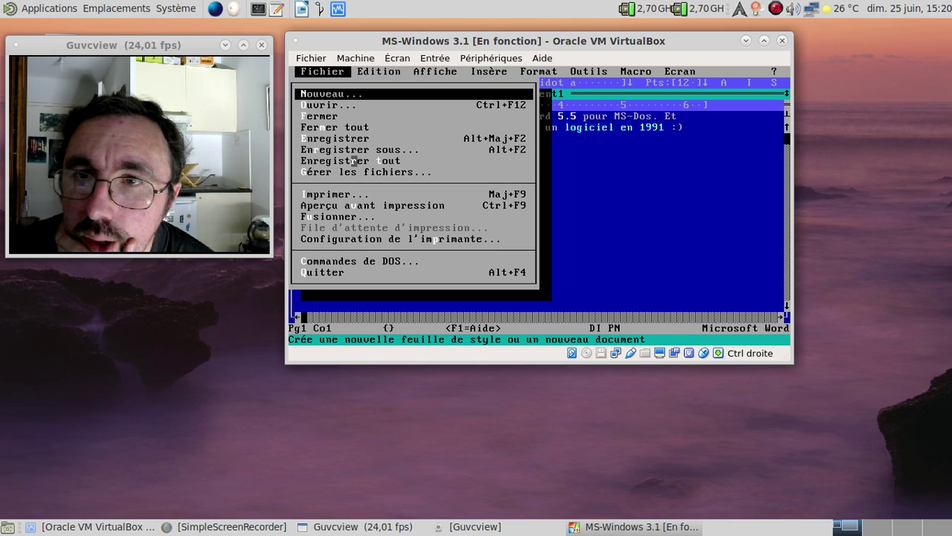
{"action": "left_click", "coordinate": [354, 150]}
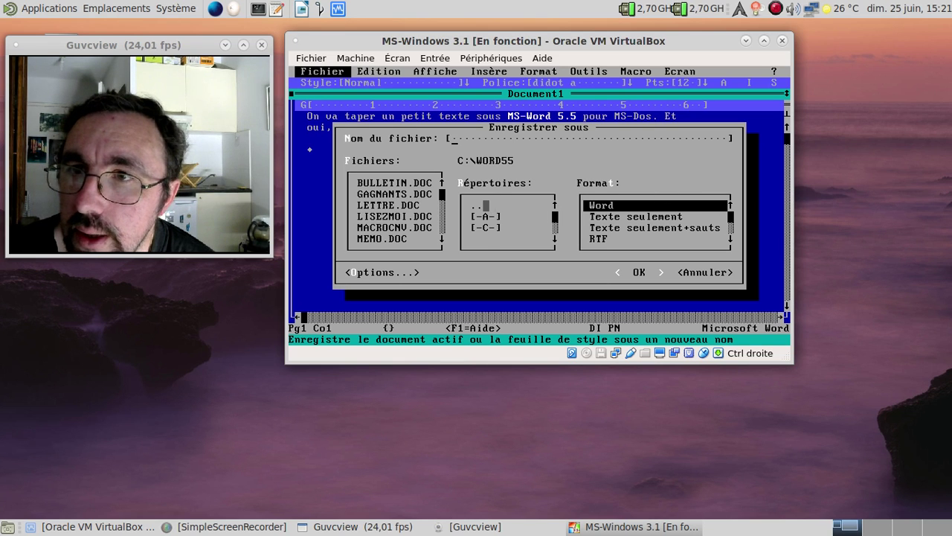
{"action": "double_click", "coordinate": [485, 206]}
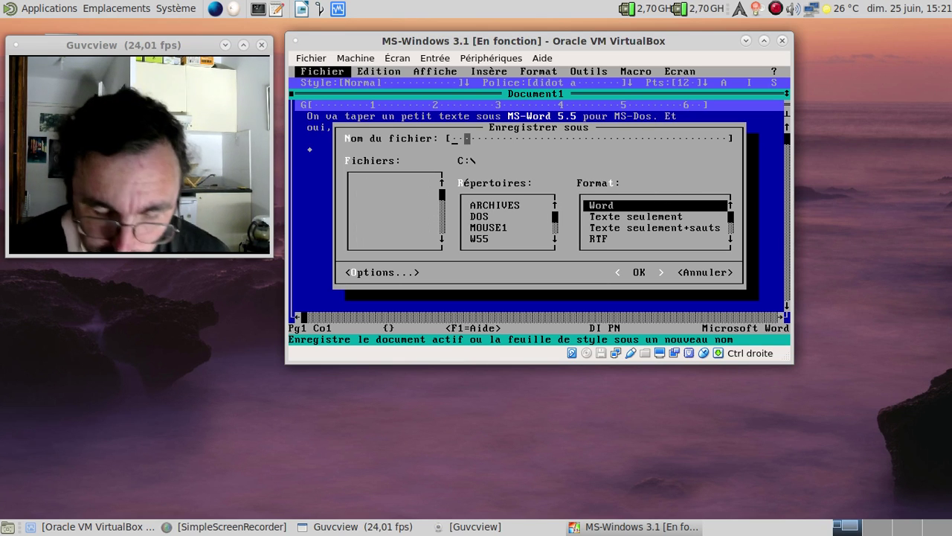
{"action": "type", "text": "essai-w"}
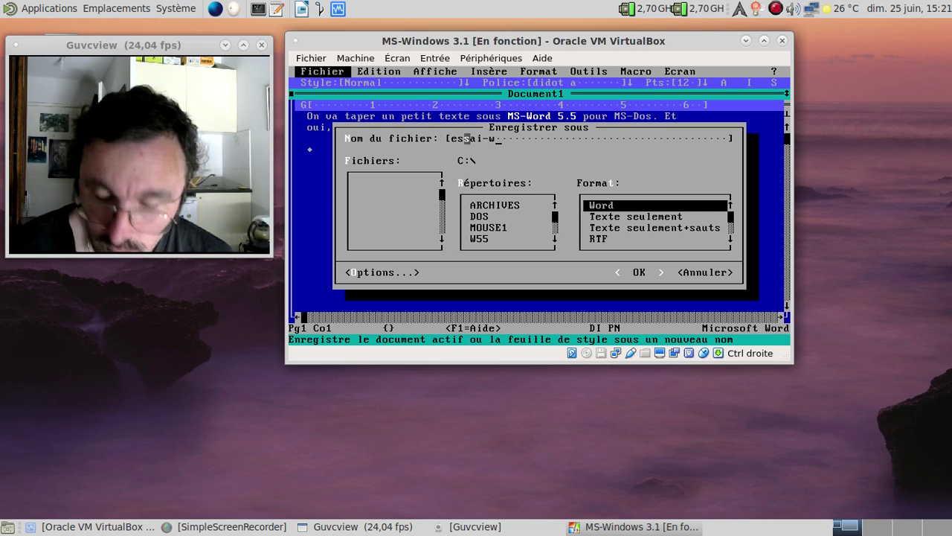
{"action": "key", "text": "BackSpace"}
{"action": "key", "text": "BackSpace"}
{"action": "type", "text": "w55"}
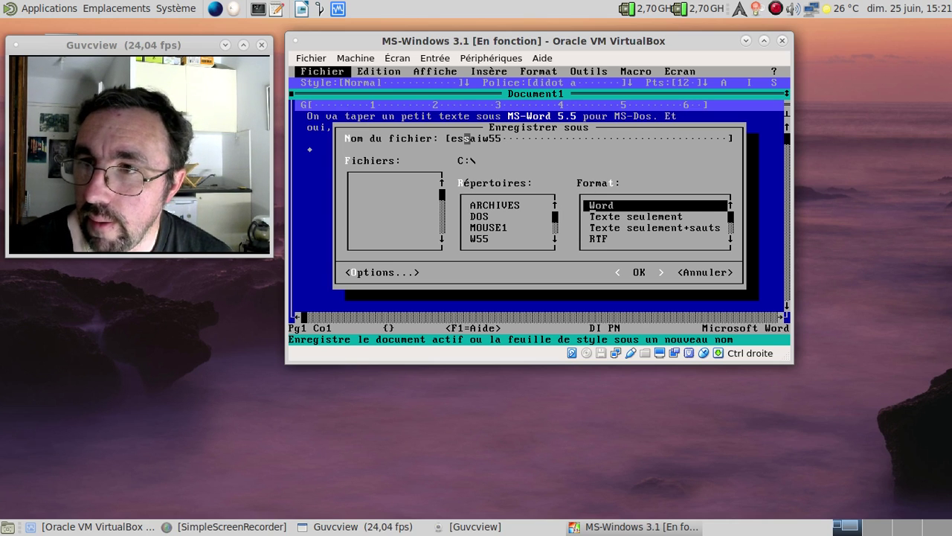
{"action": "key", "text": "Return"}
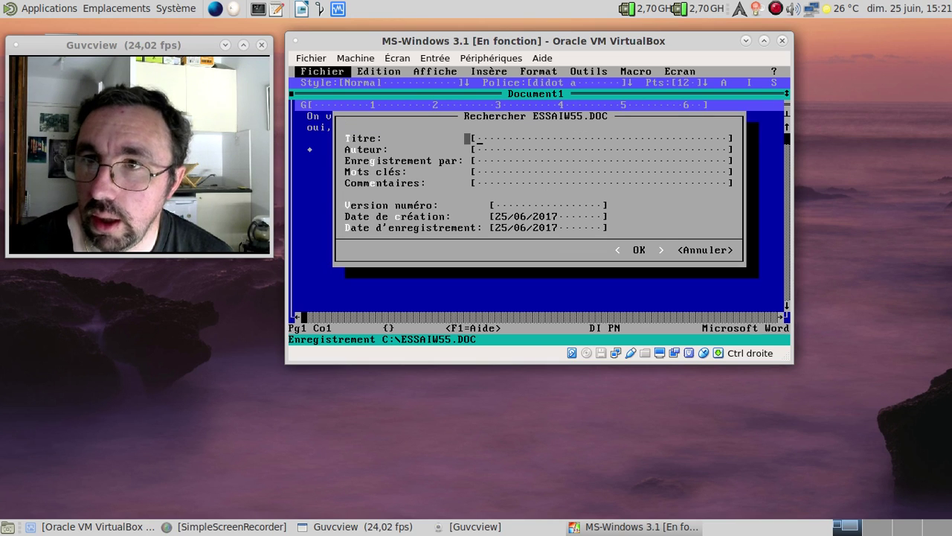
{"action": "key", "text": "Return"}
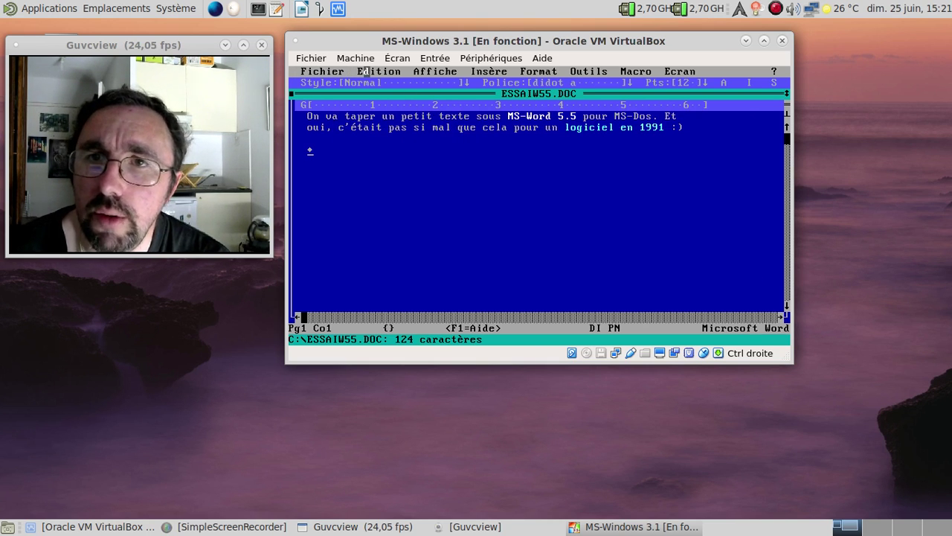
Open the sample document LETTRE.DOC from the C:\WORD55 directory.
{"action": "left_click", "coordinate": [340, 71]}
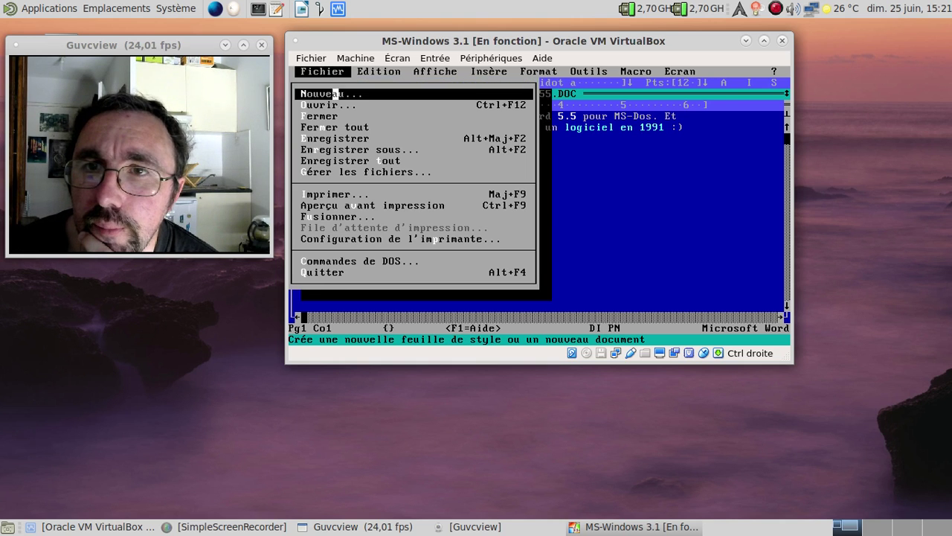
{"action": "left_click", "coordinate": [333, 105]}
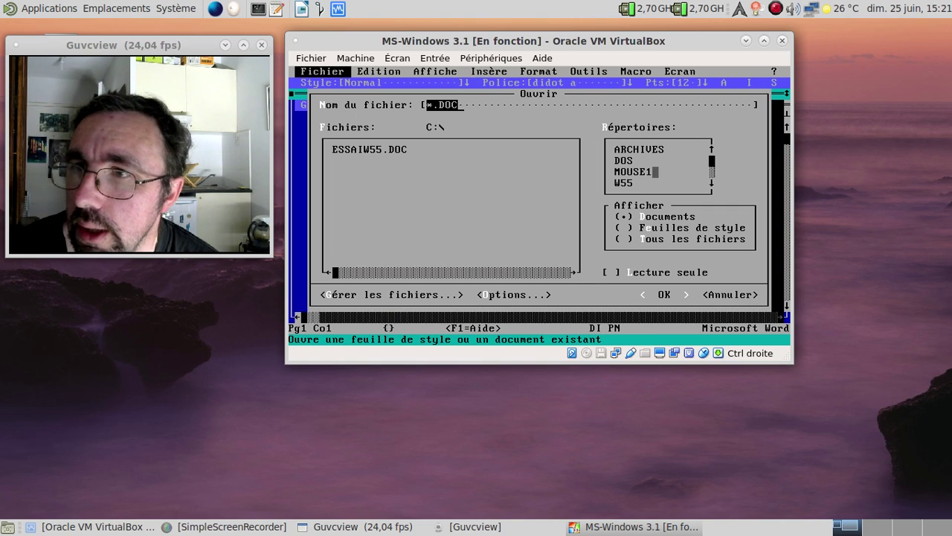
{"action": "left_click", "coordinate": [712, 183]}
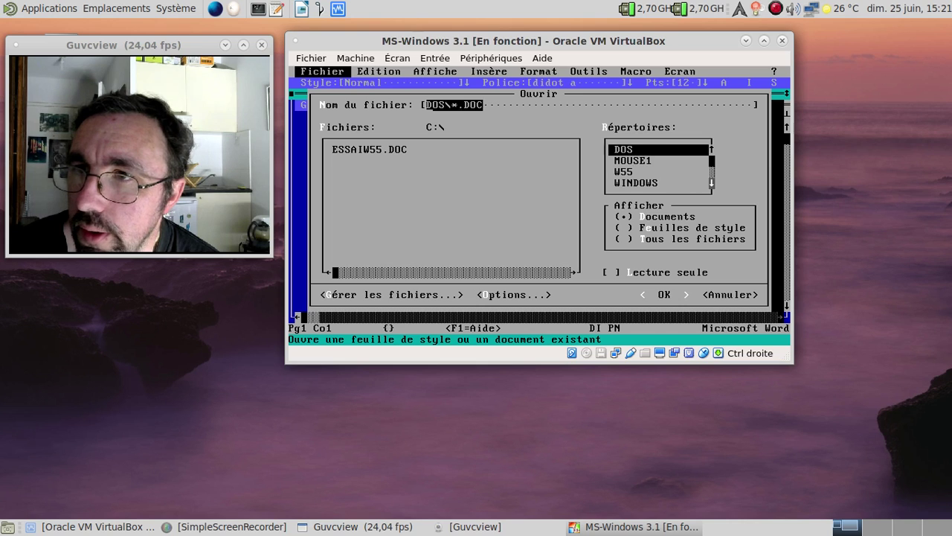
{"action": "left_click", "coordinate": [712, 183]}
{"action": "left_click", "coordinate": [712, 183]}
{"action": "left_click", "coordinate": [712, 183]}
{"action": "left_click", "coordinate": [712, 183]}
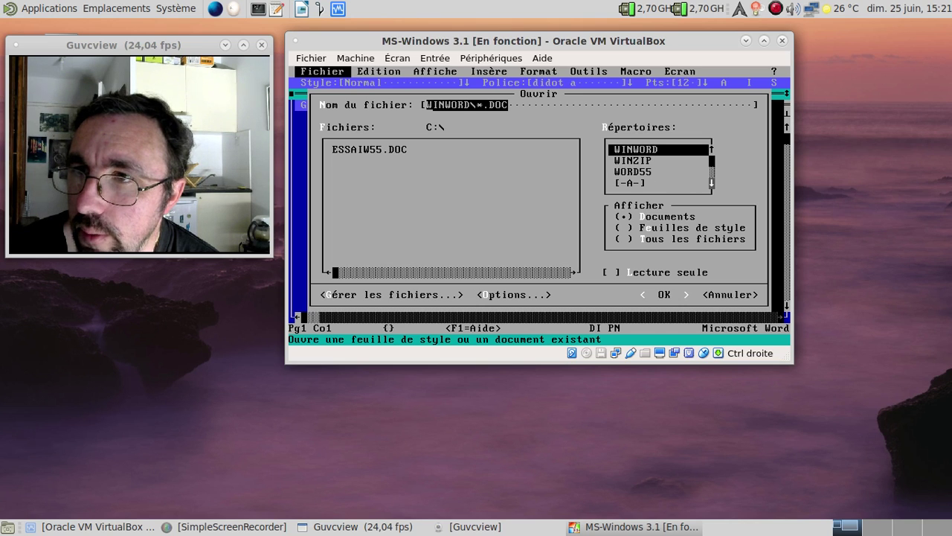
{"action": "double_click", "coordinate": [644, 172]}
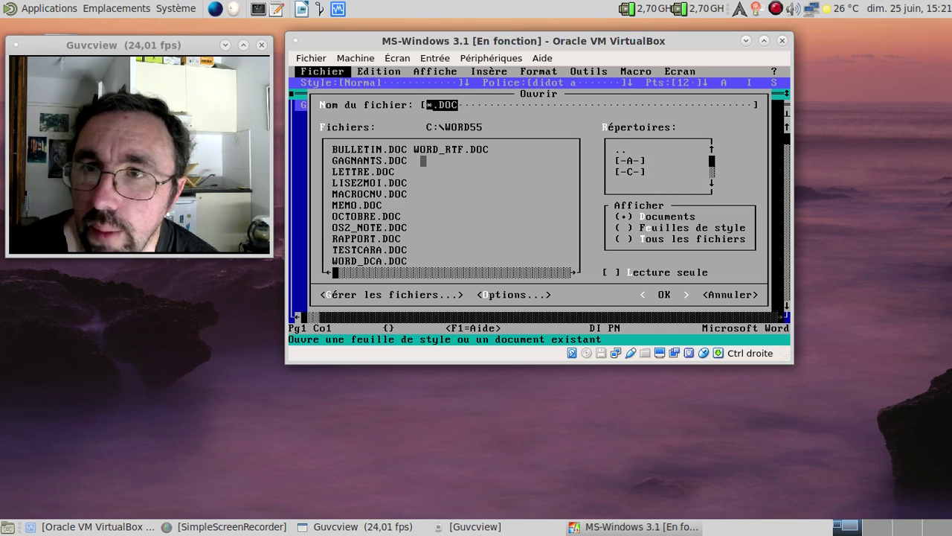
{"action": "left_click", "coordinate": [379, 172]}
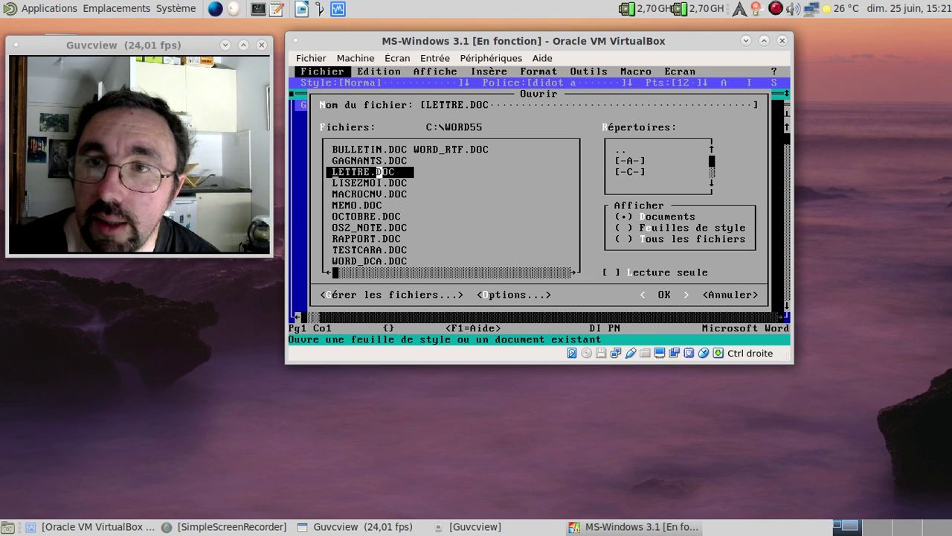
{"action": "left_click", "coordinate": [662, 294]}
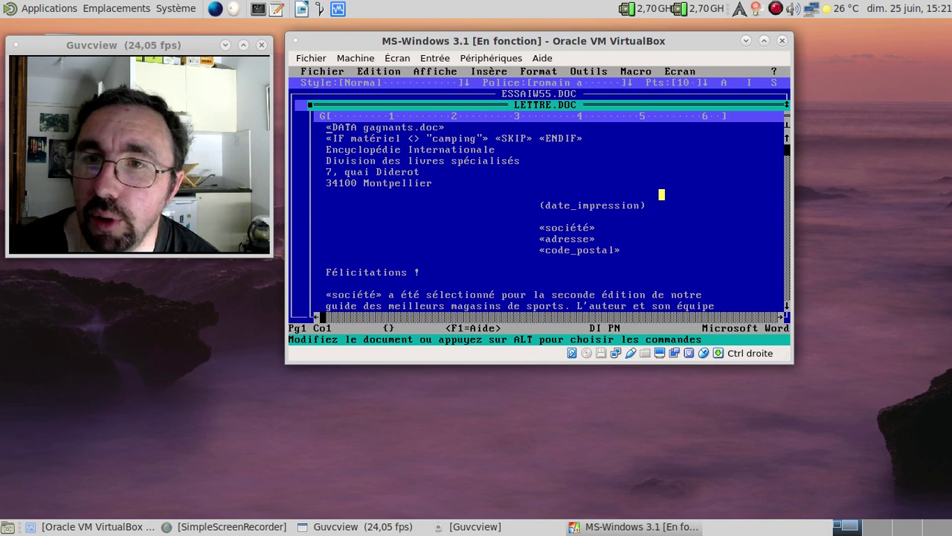
Read through LETTRE.DOC to its end, view it in print preview and return to the document.
{"action": "left_click", "coordinate": [787, 306]}
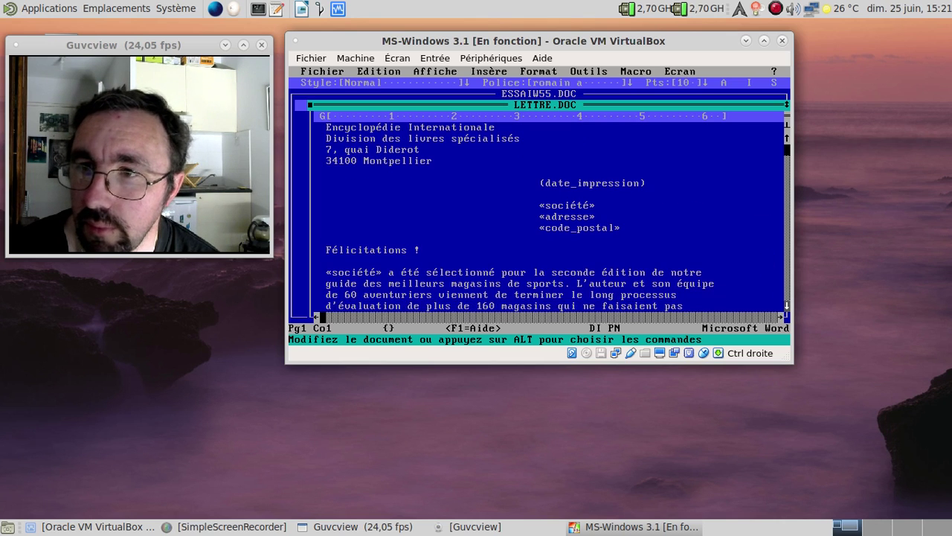
{"action": "left_click_drag", "start_coordinate": [788, 306], "coordinate": [787, 307]}
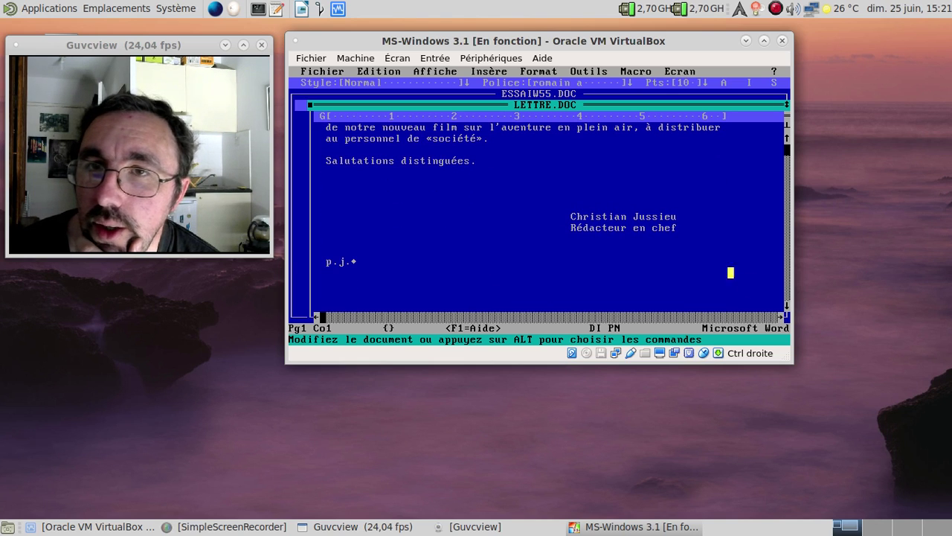
{"action": "left_click", "coordinate": [342, 72]}
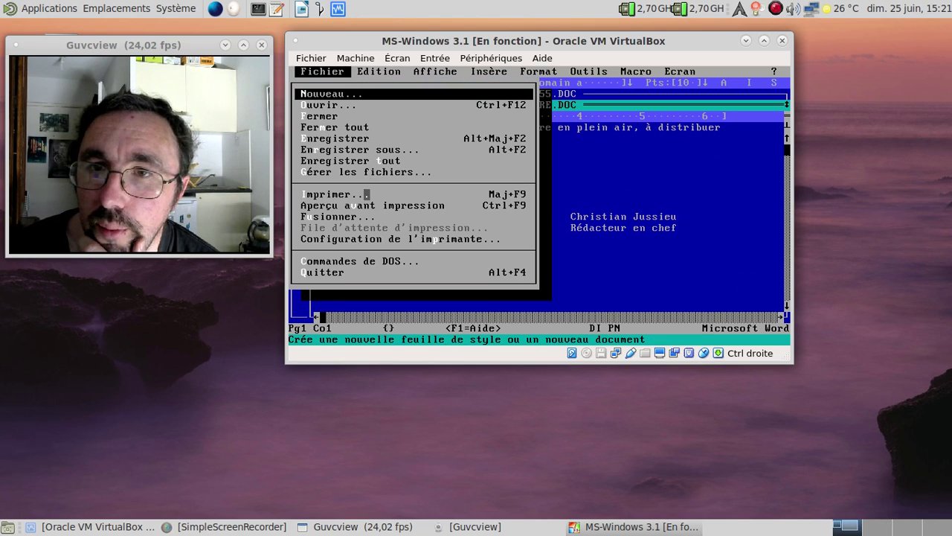
{"action": "left_click", "coordinate": [366, 205]}
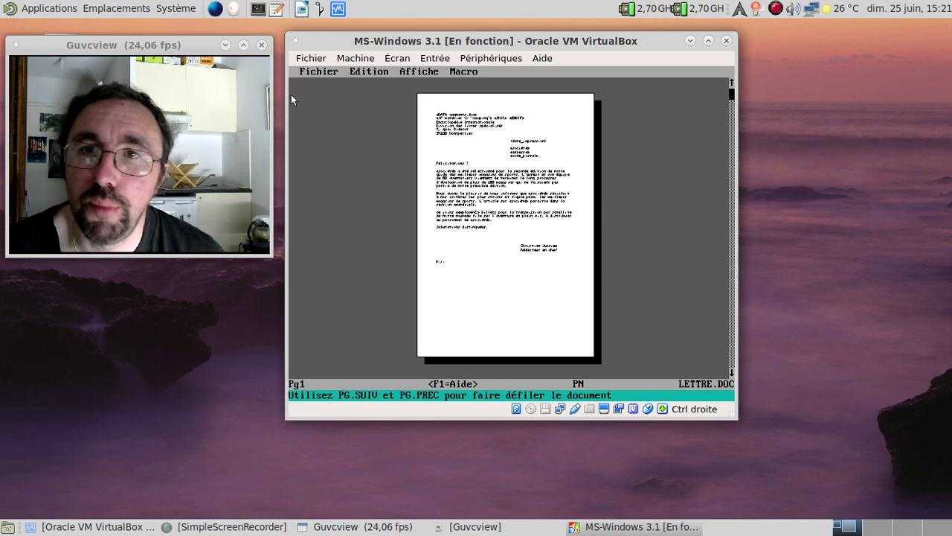
{"action": "left_click", "coordinate": [309, 77]}
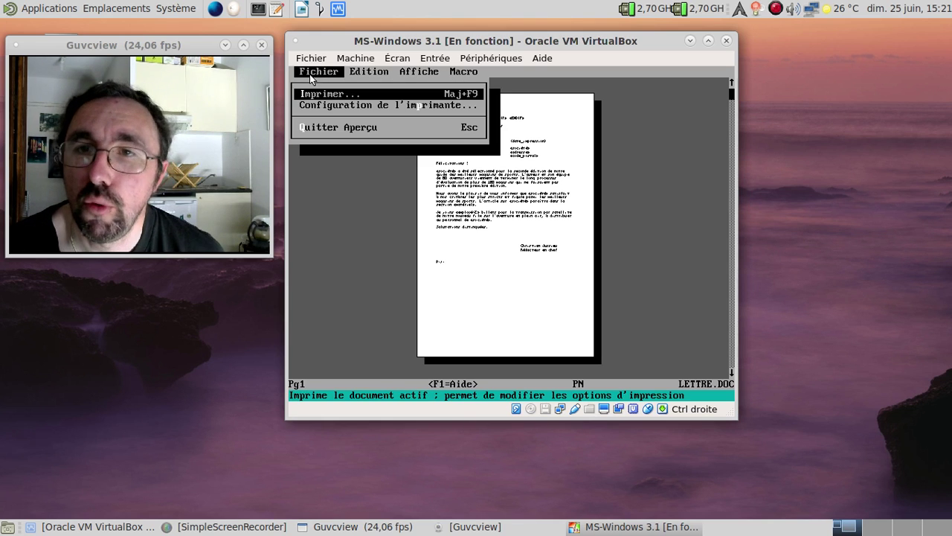
{"action": "left_click", "coordinate": [332, 127]}
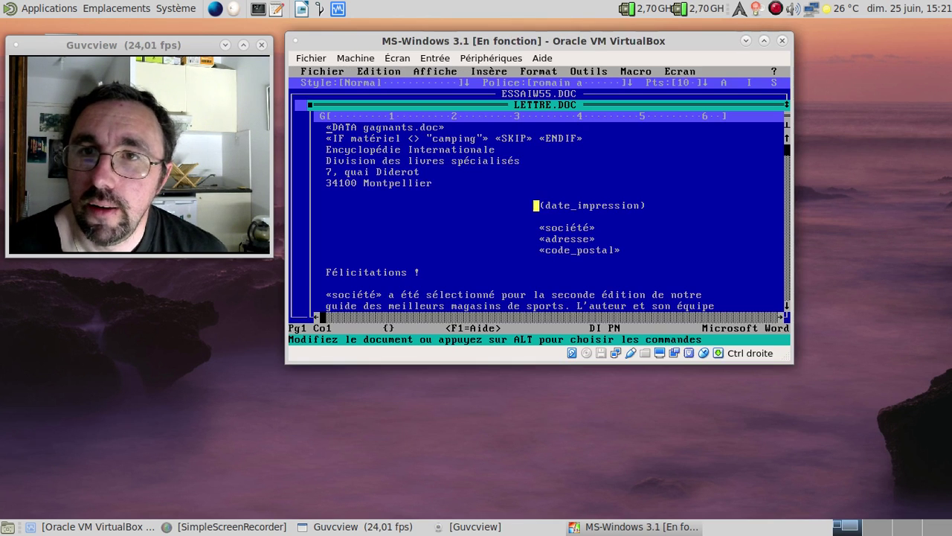
Open the sample document MEMO.DOC from the C:\WORD55 directory.
{"action": "left_click", "coordinate": [316, 71]}
{"action": "left_click", "coordinate": [323, 105]}
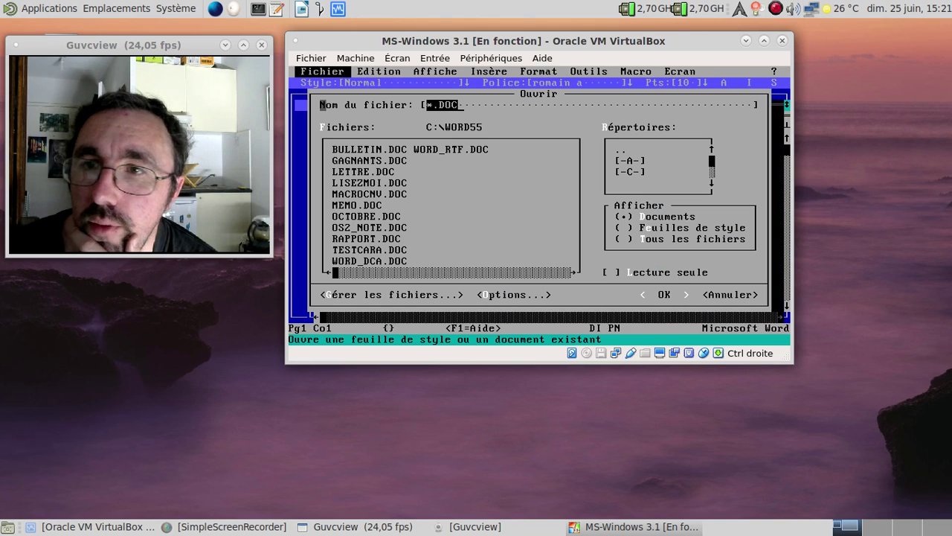
{"action": "left_click", "coordinate": [373, 205]}
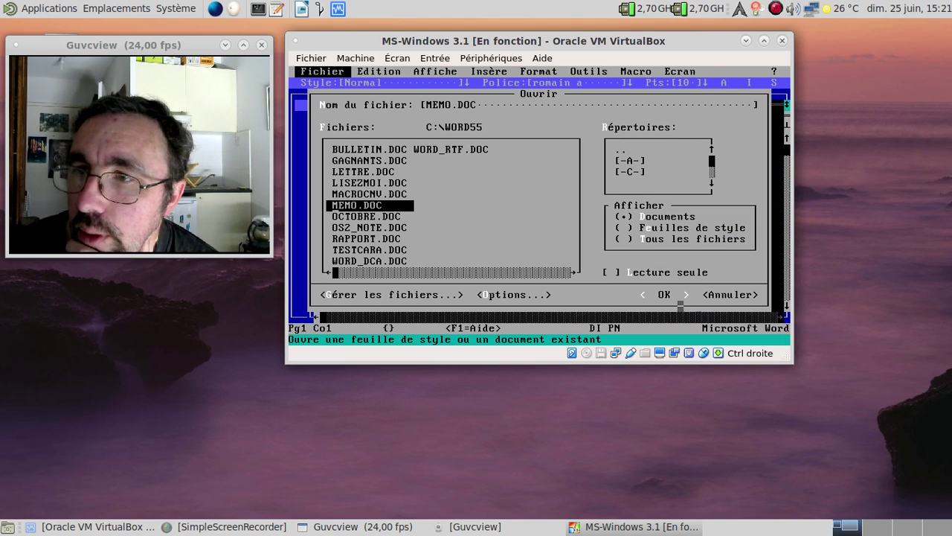
{"action": "left_click", "coordinate": [665, 294]}
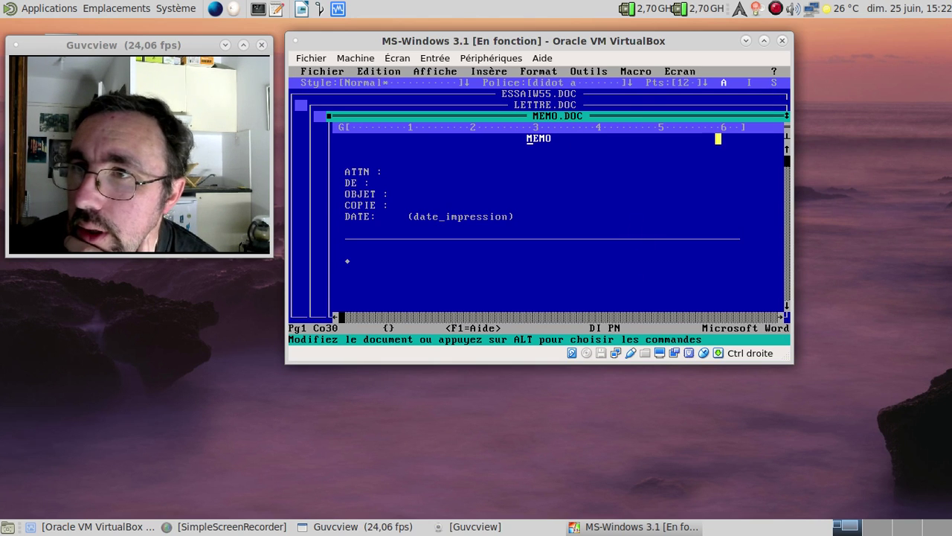
Close MEMO.DOC and LETTRE.DOC, discarding the changes to the letter.
{"action": "left_click", "coordinate": [329, 116]}
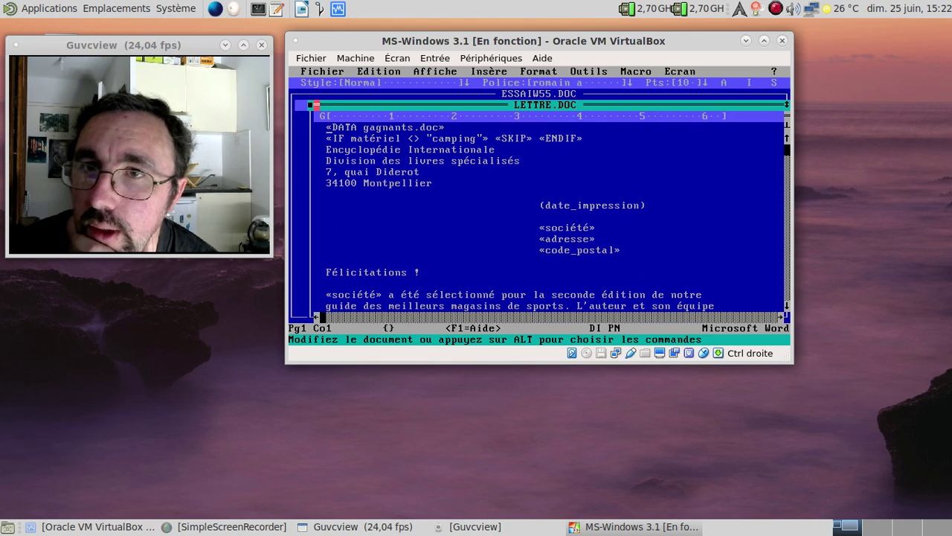
{"action": "left_click", "coordinate": [310, 105]}
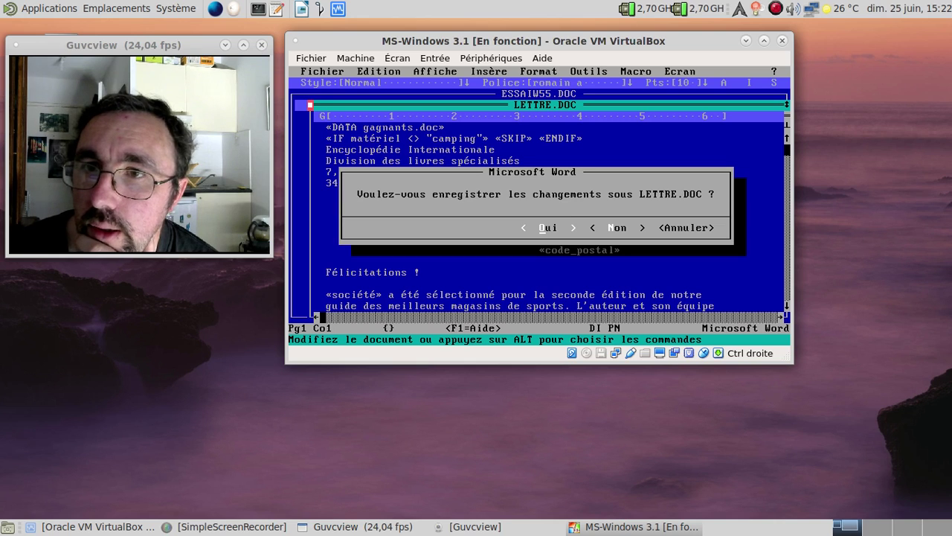
{"action": "left_click", "coordinate": [612, 227]}
Open WORD_DCA.DOC from the C:\WORD55 directory to read through its text, and close it.
{"action": "left_click", "coordinate": [302, 71]}
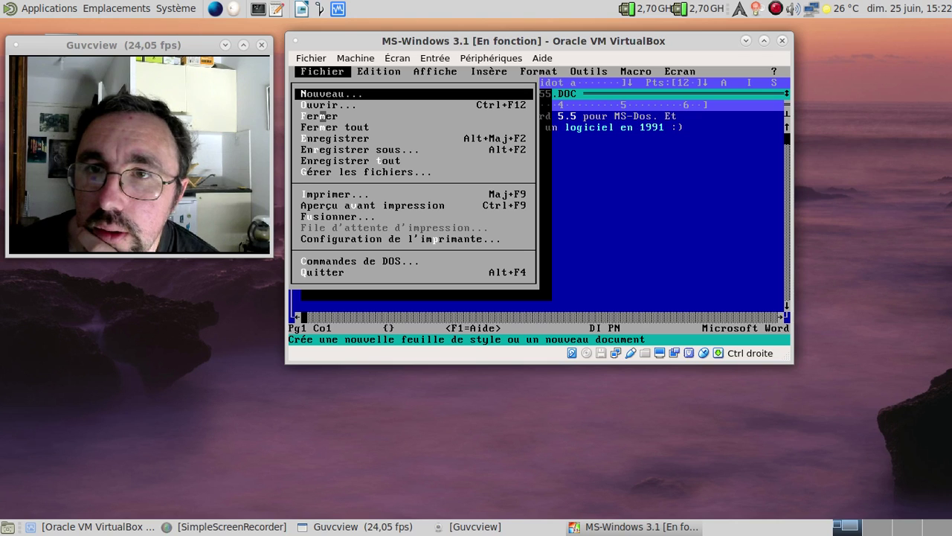
{"action": "left_click", "coordinate": [324, 105]}
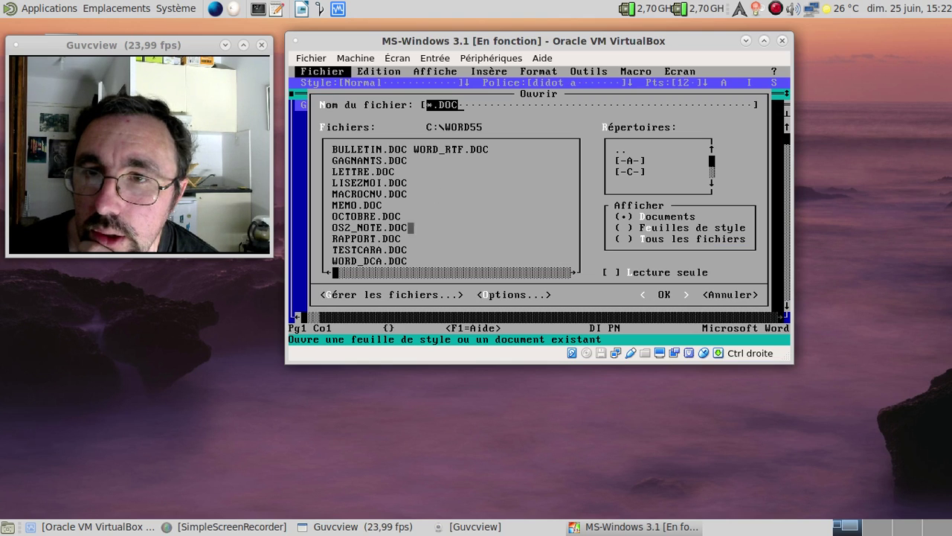
{"action": "left_click", "coordinate": [366, 261]}
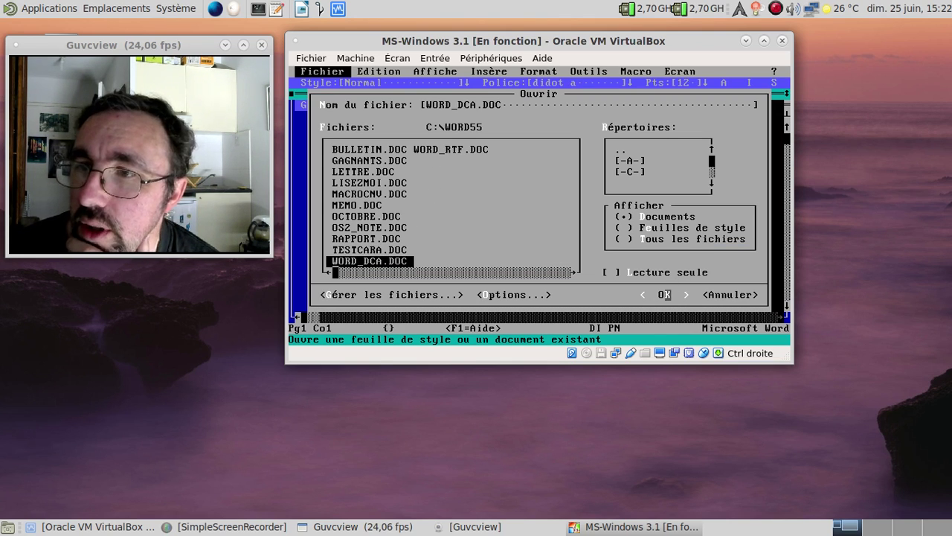
{"action": "left_click", "coordinate": [664, 295]}
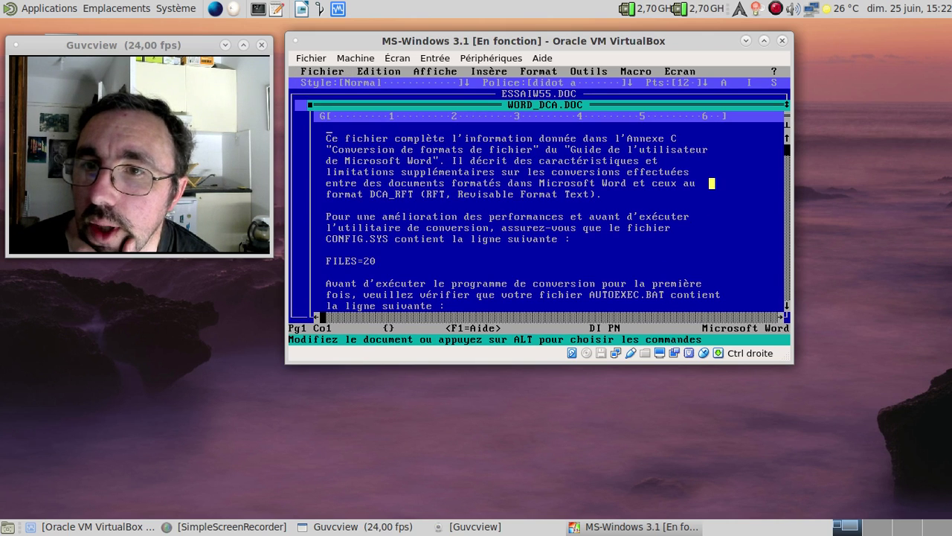
{"action": "left_click_drag", "start_coordinate": [786, 305], "coordinate": [786, 305]}
{"action": "left_click", "coordinate": [310, 105]}
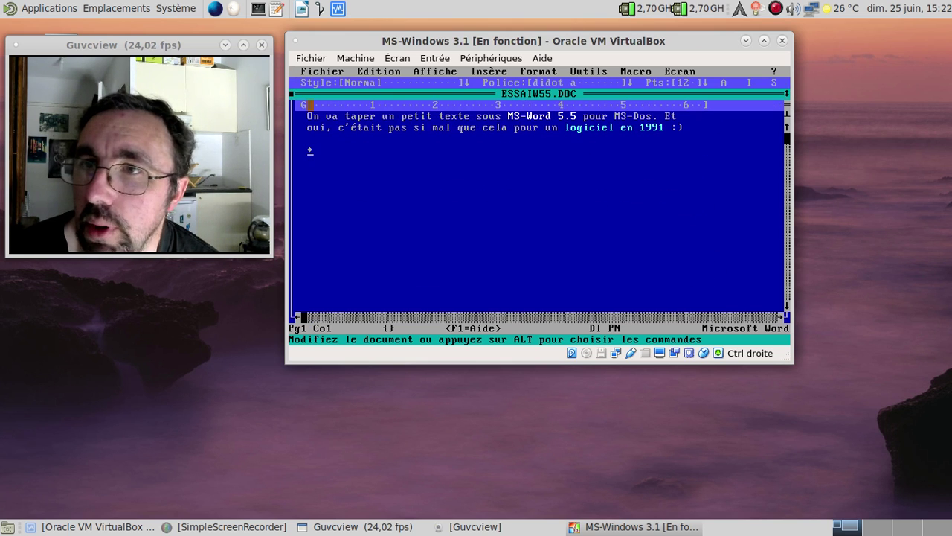
View the available tool commands and the help index, and close the help.
{"action": "left_click", "coordinate": [587, 72]}
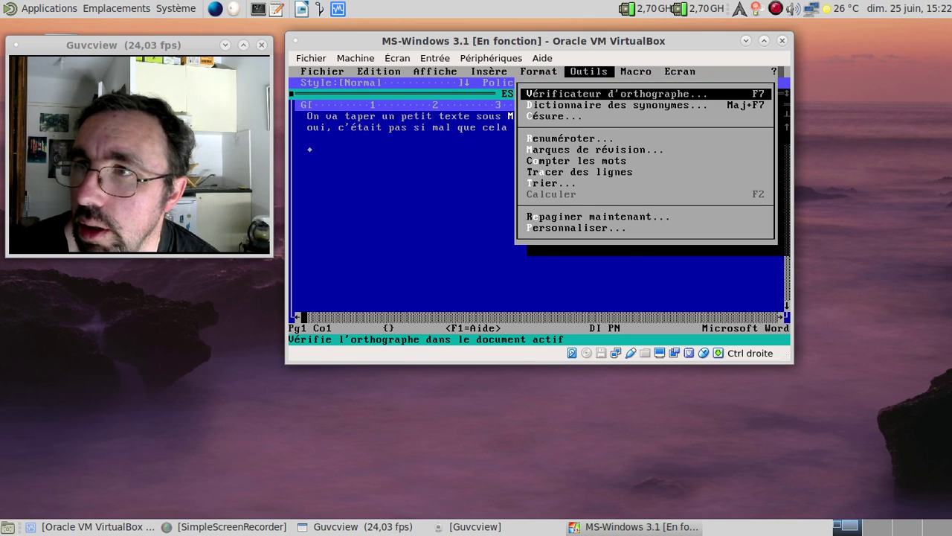
{"action": "left_click", "coordinate": [774, 72]}
{"action": "left_click", "coordinate": [737, 94]}
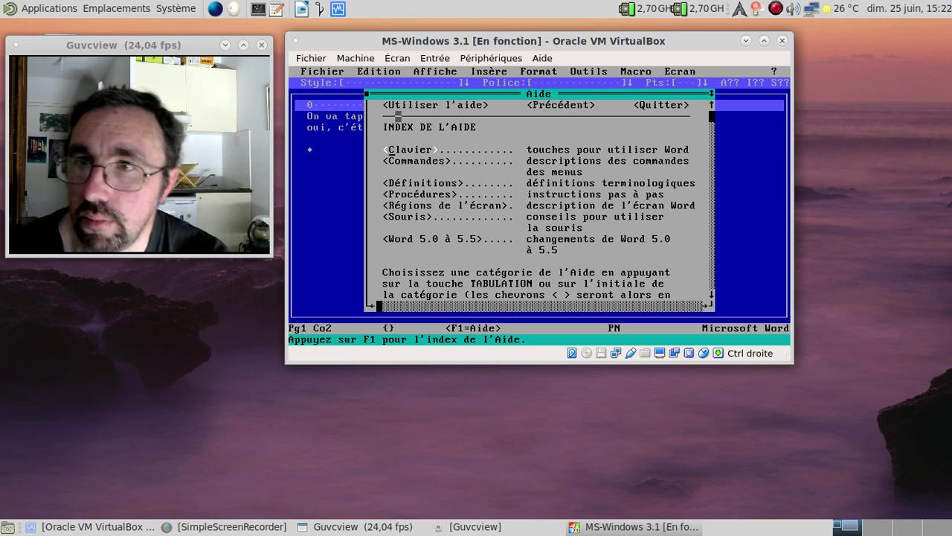
{"action": "left_click", "coordinate": [367, 93]}
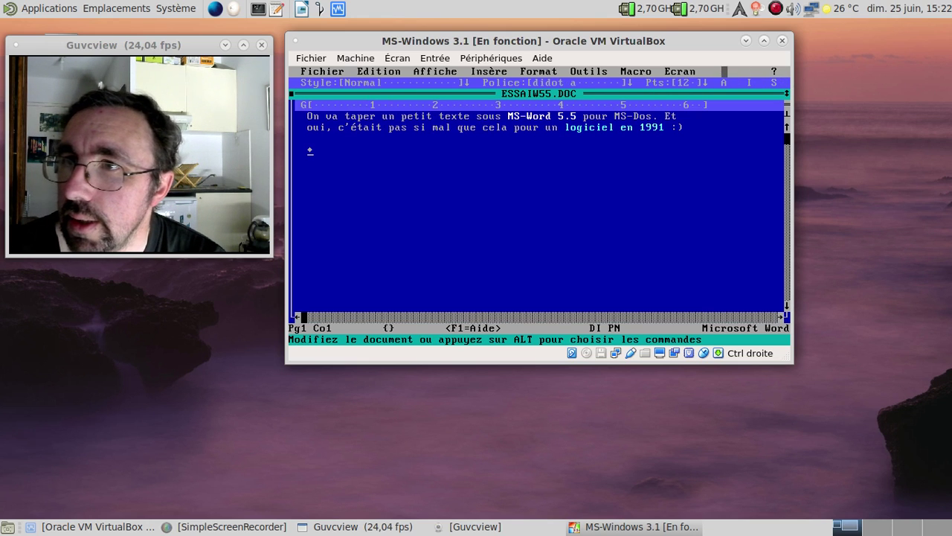
Look over the tool and formatting commands and inspect the tab stop settings, cancelling out of them.
{"action": "left_click", "coordinate": [580, 71]}
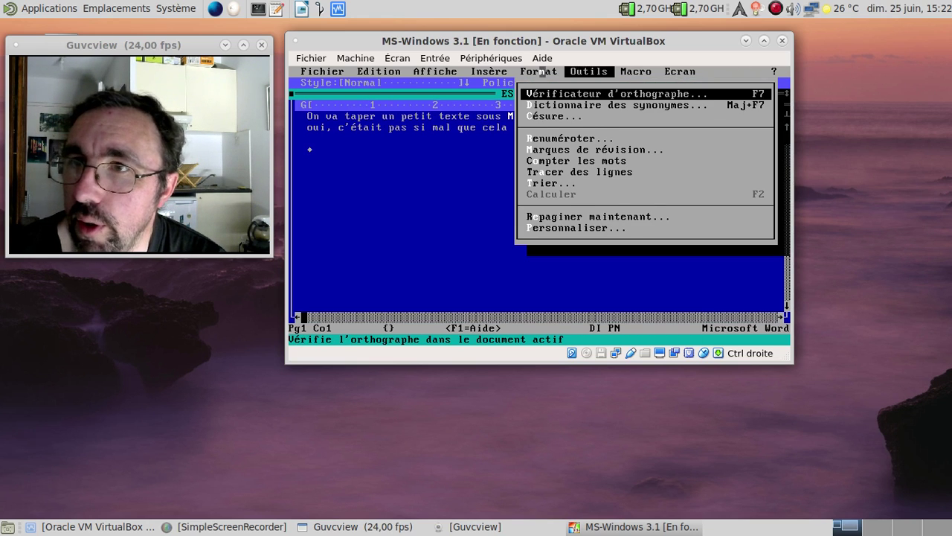
{"action": "left_click", "coordinate": [543, 71]}
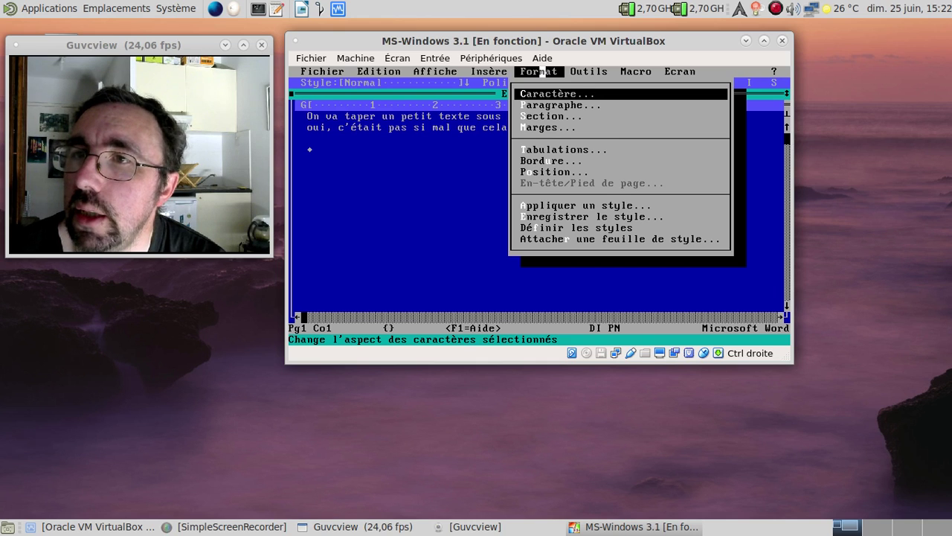
{"action": "left_click", "coordinate": [543, 149]}
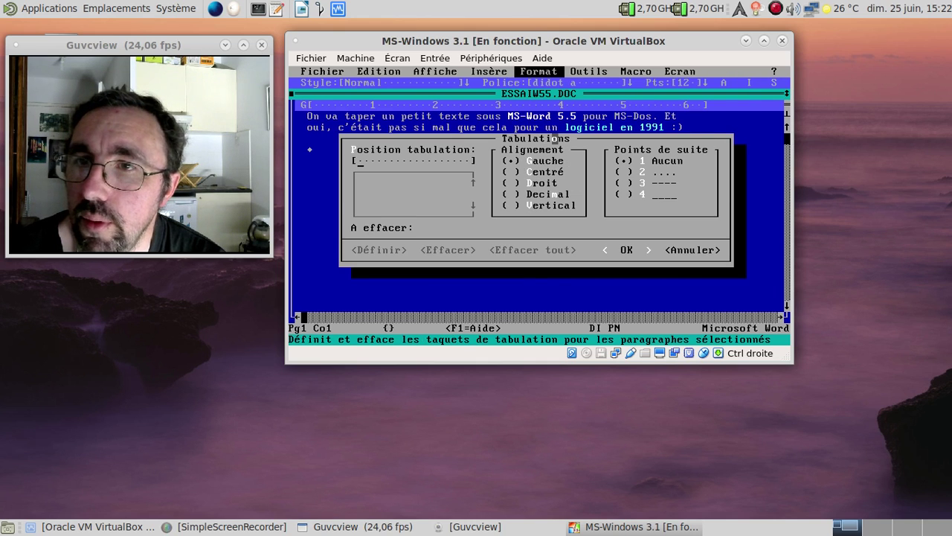
{"action": "key", "text": "Escape"}
{"action": "left_click", "coordinate": [524, 72]}
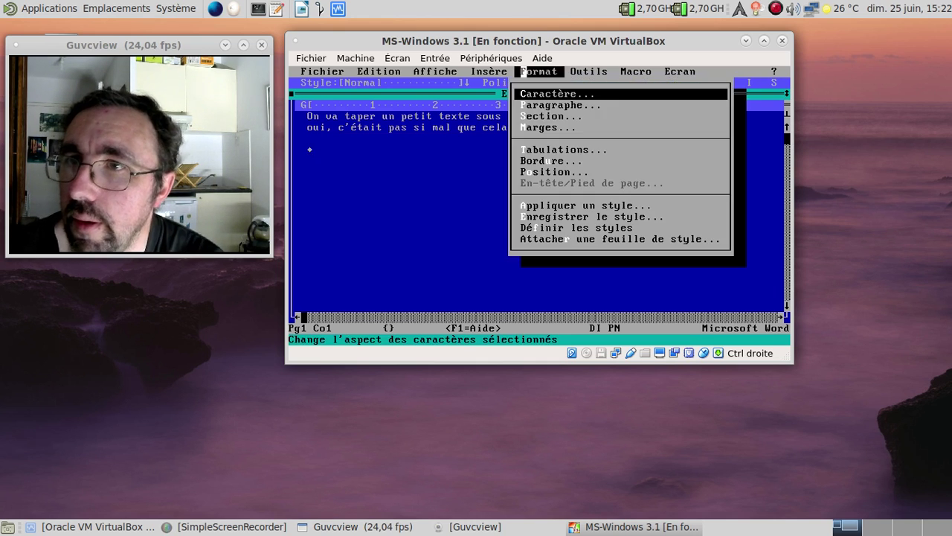
{"action": "key", "text": "Escape"}
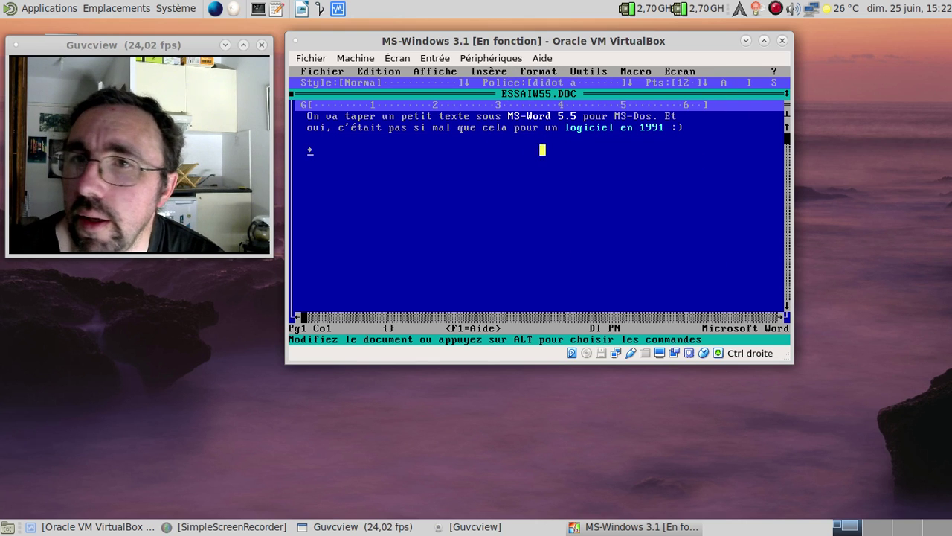
Add the line "On va centrer ce texte." at the end of ESSAIW55.DOC.
{"action": "type", "text": "On"}
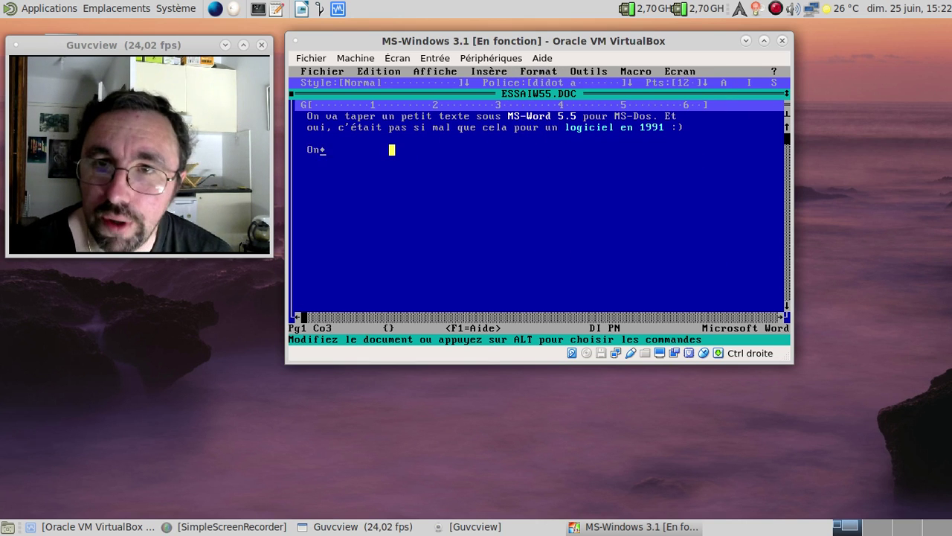
{"action": "type", "text": " va centrer"}
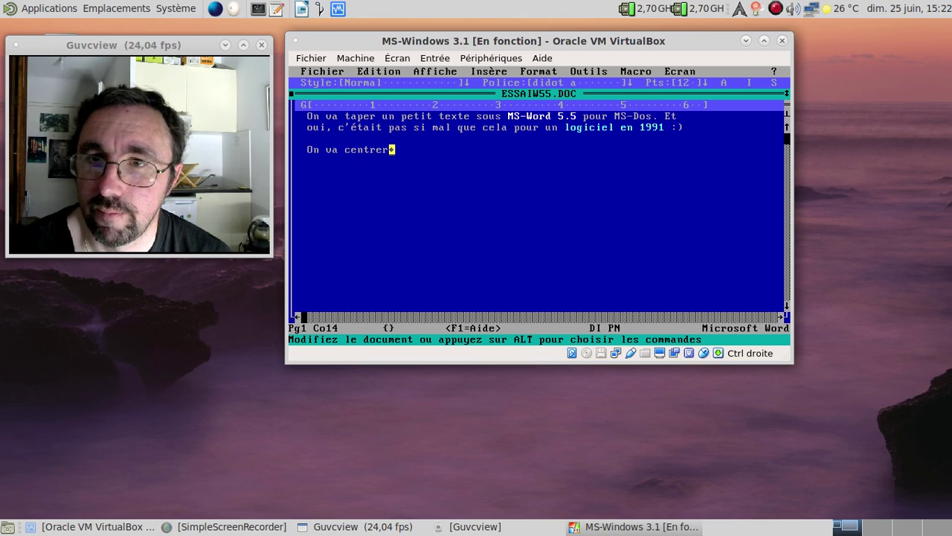
{"action": "type", "text": " ce texte"}
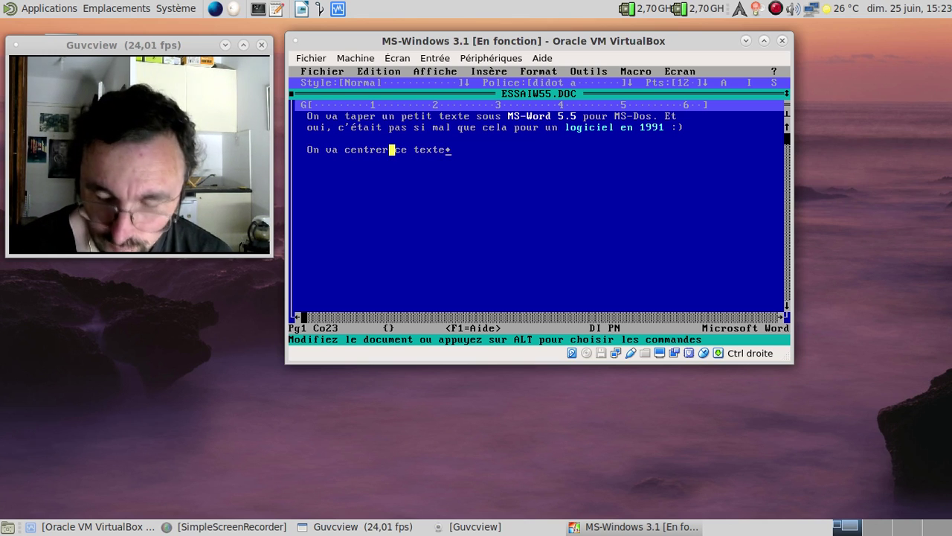
{"action": "type", "text": "."}
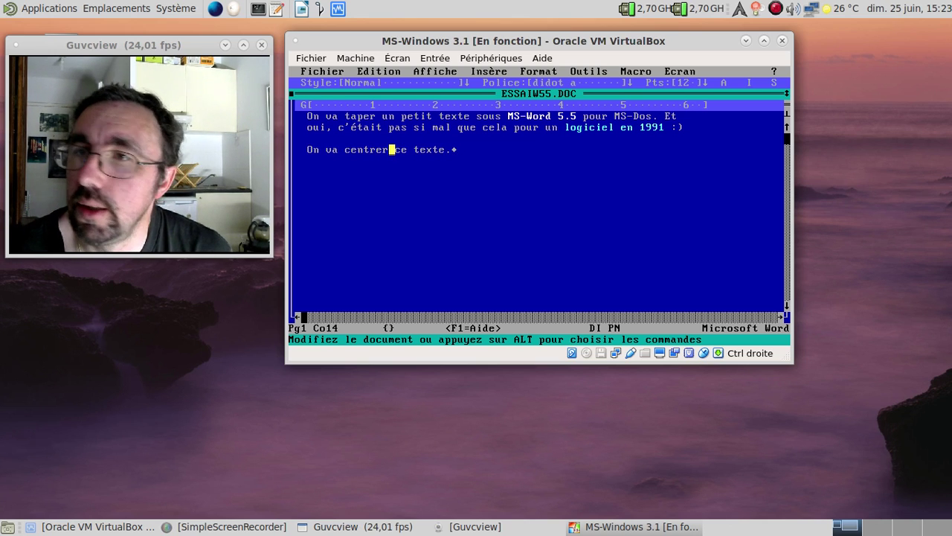
Set the alignment of the paragraph "On va centrer ce texte." to Centré.
{"action": "left_click", "coordinate": [523, 71]}
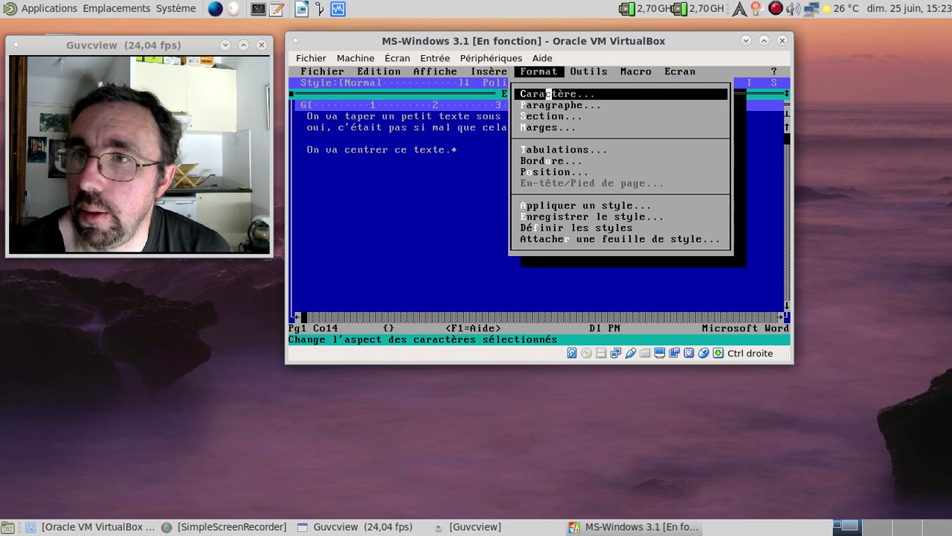
{"action": "left_click", "coordinate": [548, 105]}
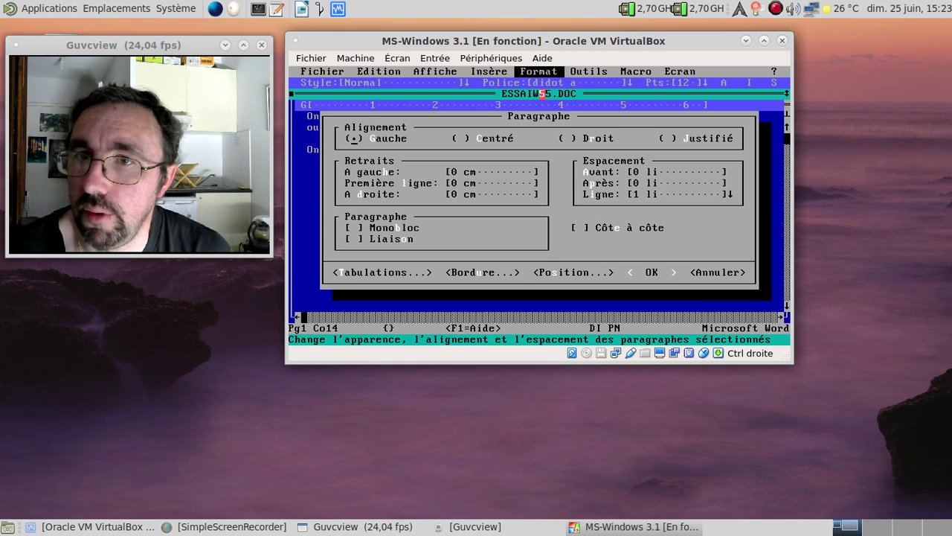
{"action": "left_click", "coordinate": [460, 137]}
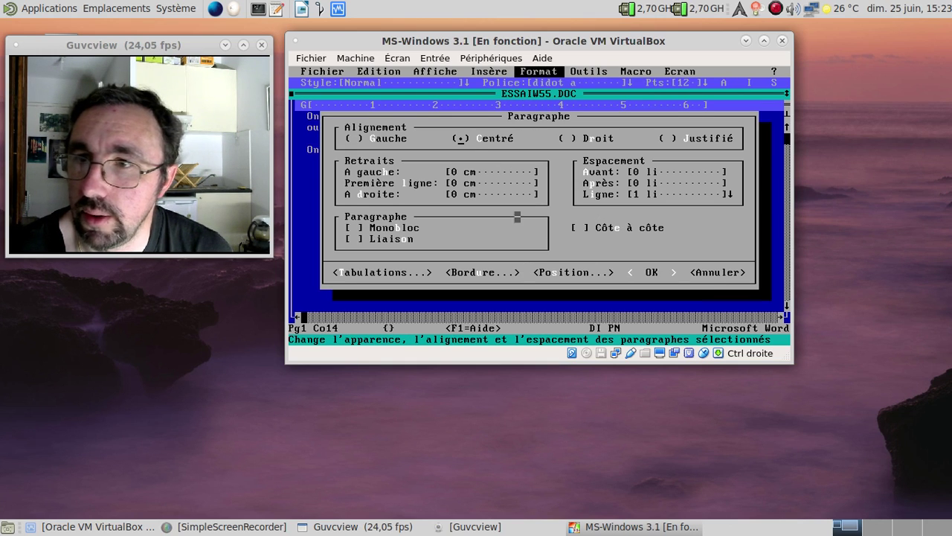
{"action": "left_click", "coordinate": [651, 273]}
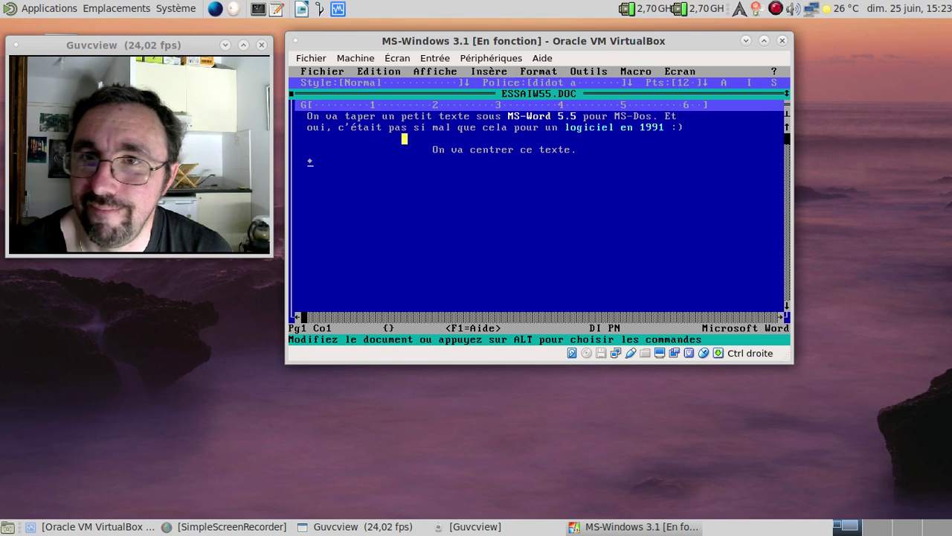
Save the changes to ESSAIW55.DOC under its existing name.
{"action": "left_click", "coordinate": [338, 71]}
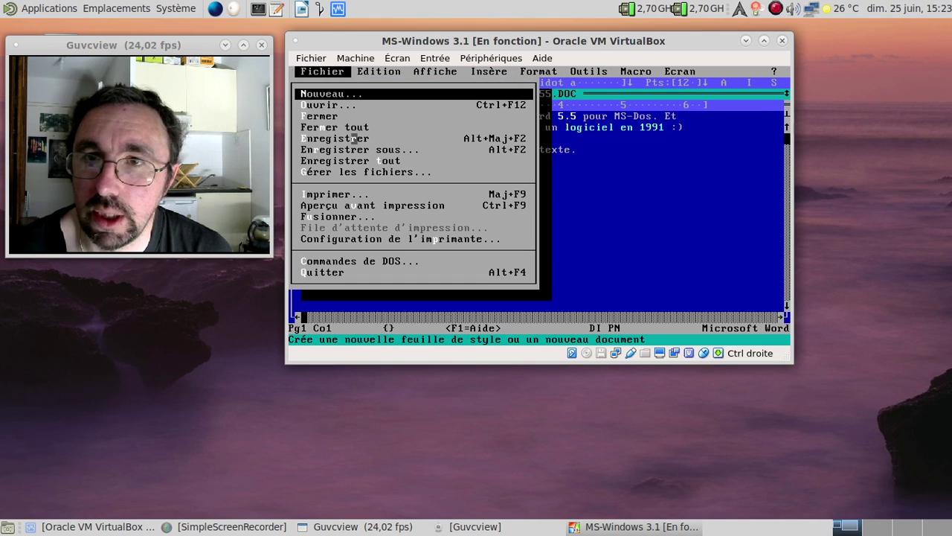
{"action": "left_click", "coordinate": [360, 139]}
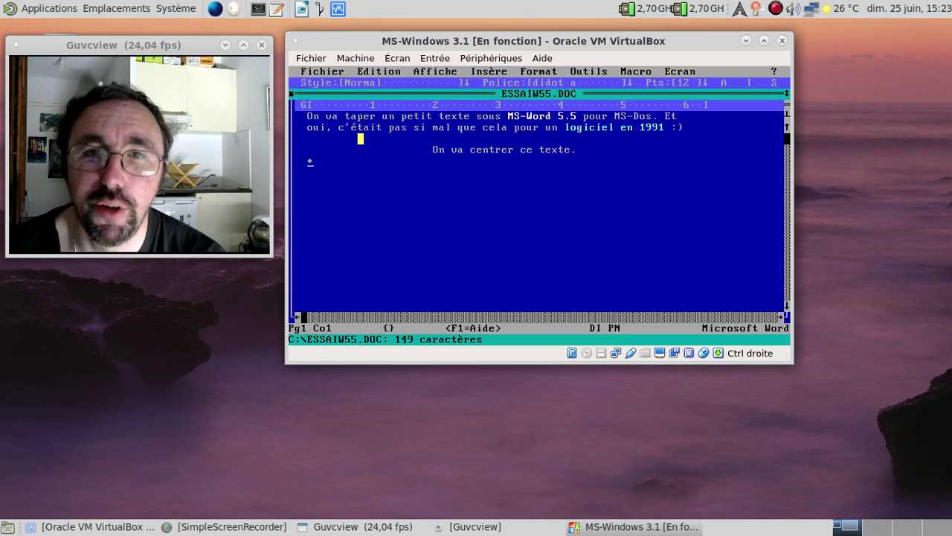
Look over Word's file, edit, view, insert and format commands without choosing any of them.
{"action": "left_click", "coordinate": [342, 72]}
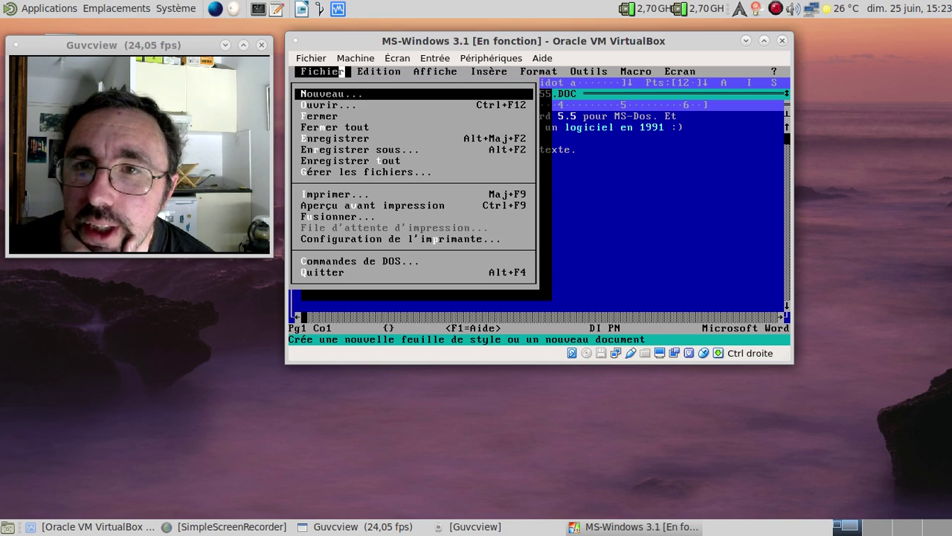
{"action": "left_click", "coordinate": [402, 71]}
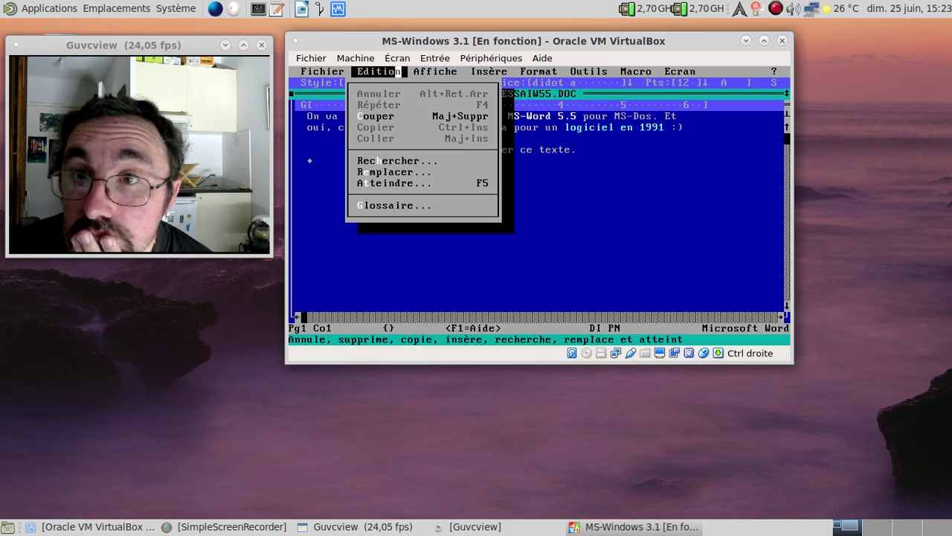
{"action": "left_click", "coordinate": [460, 72]}
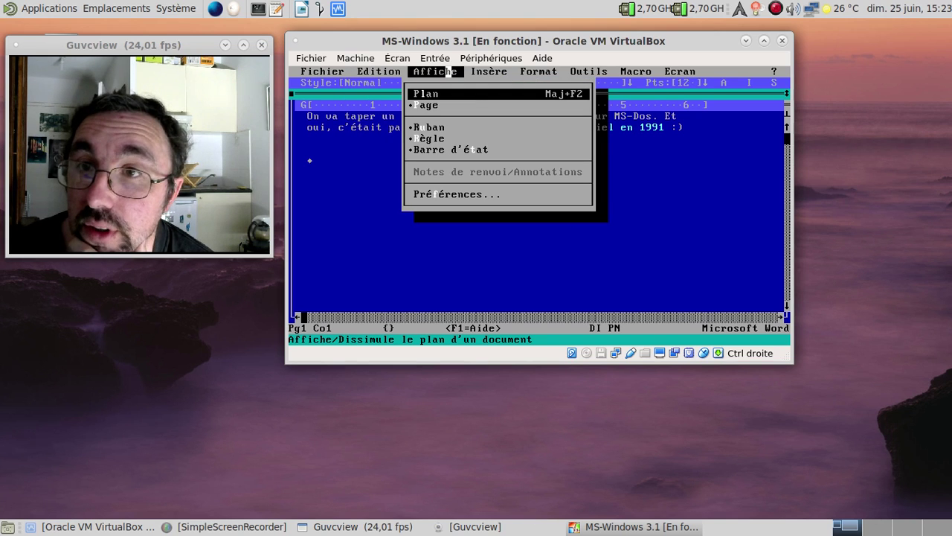
{"action": "left_click", "coordinate": [473, 71]}
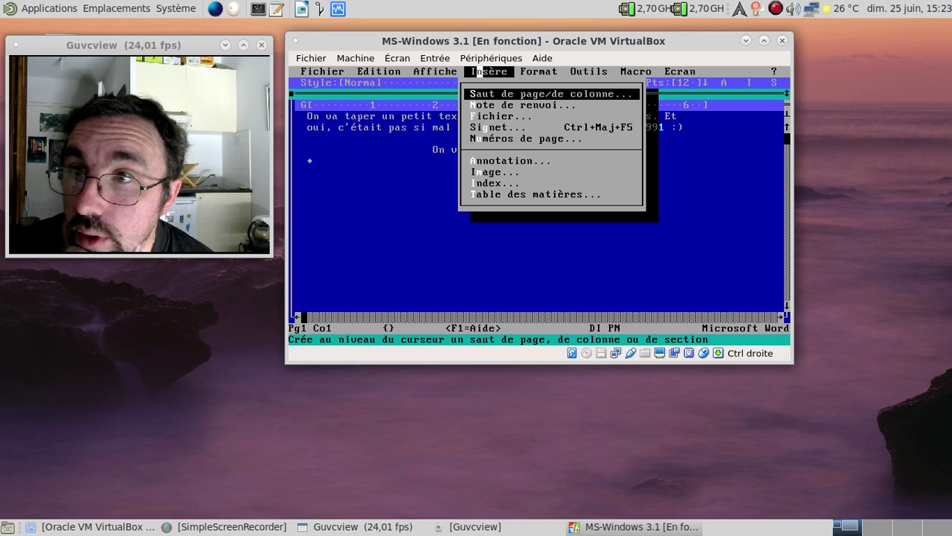
{"action": "left_click", "coordinate": [549, 72]}
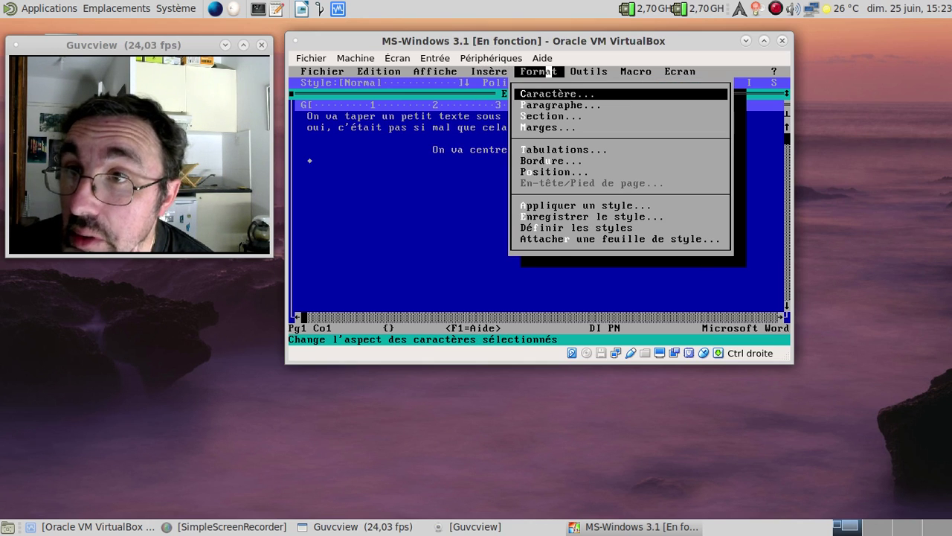
{"action": "left_click", "coordinate": [347, 283]}
Quit Word 5.5 and move up from the WORD55 directory with cd ..
{"action": "left_click", "coordinate": [323, 71]}
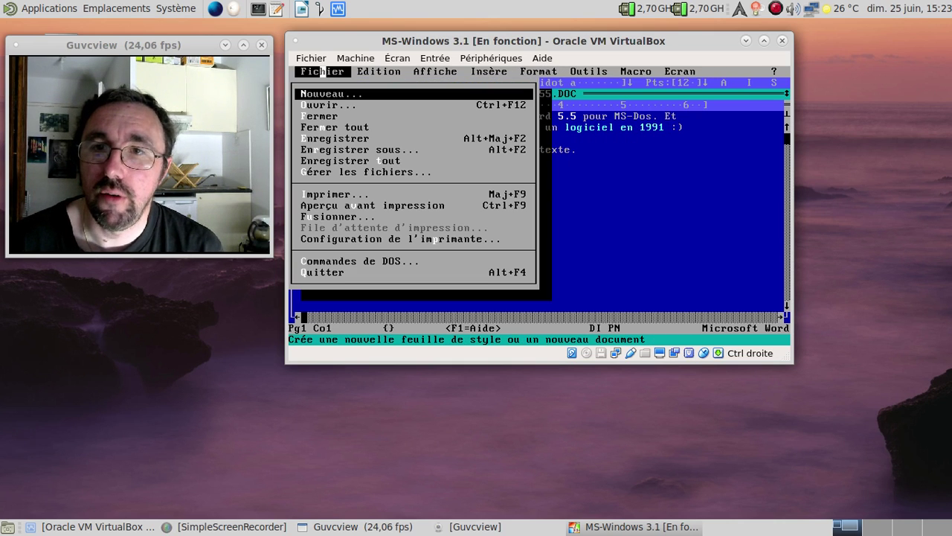
{"action": "left_click", "coordinate": [341, 273]}
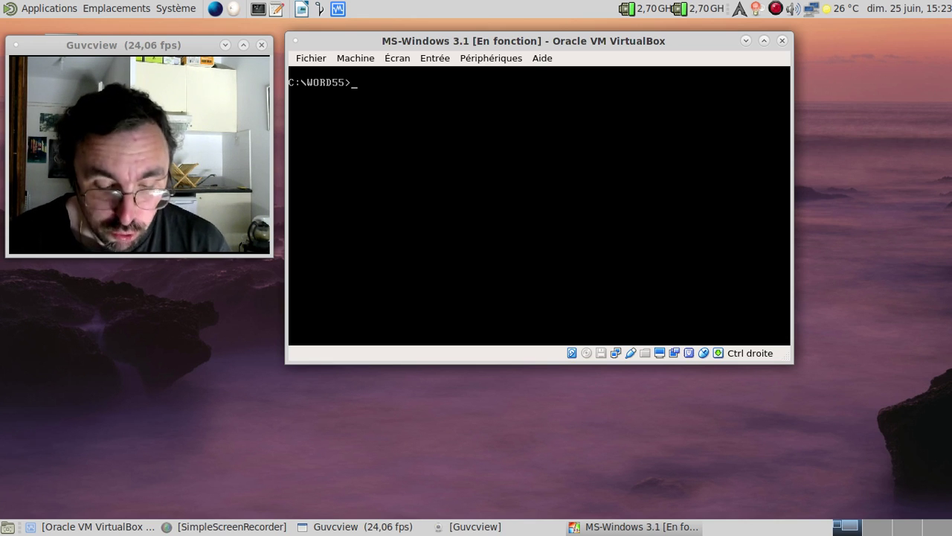
{"action": "type", "text": "cd ."}
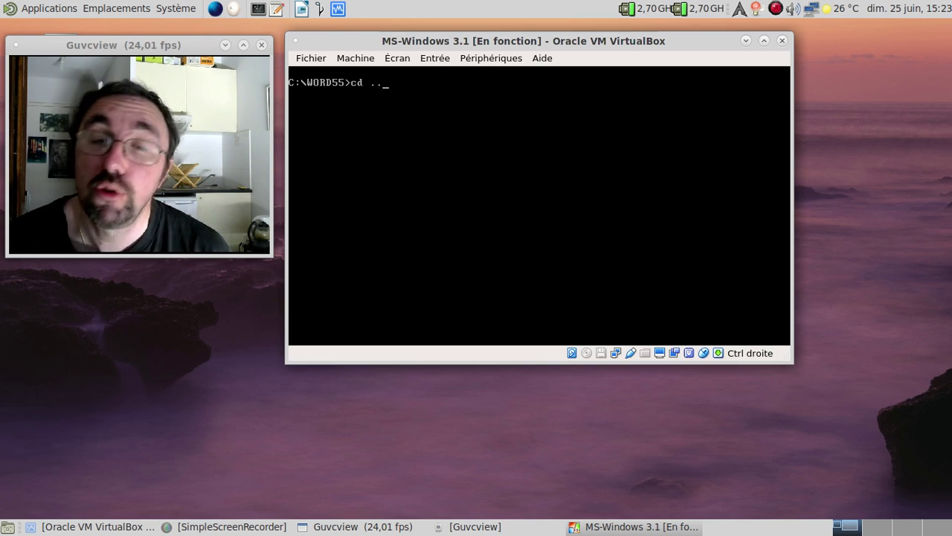
{"action": "type", "text": "."}
{"action": "key", "text": "Return"}
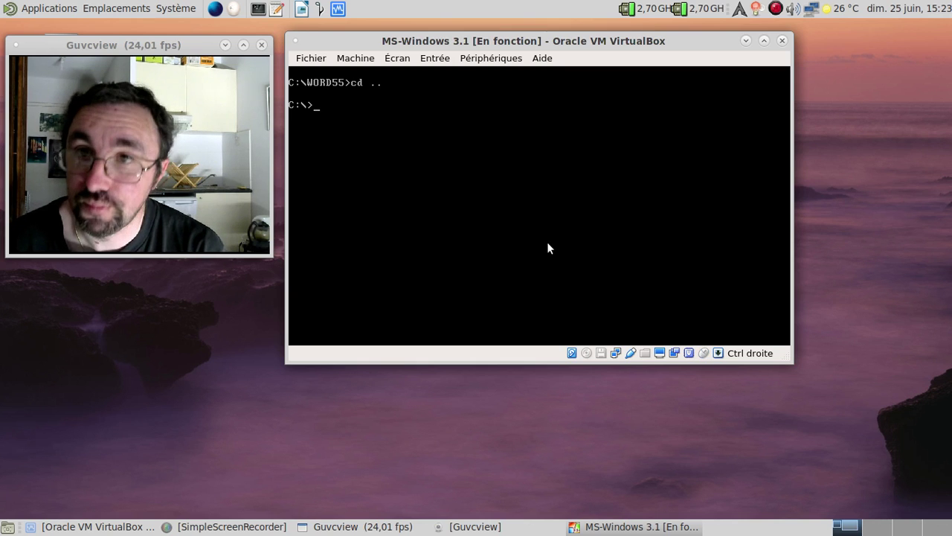
Load the floppy image SETUP.ima from the msword6-dos folder into the virtual floppy drive.
{"action": "left_click", "coordinate": [491, 58]}
{"action": "mouse_move", "coordinate": [526, 98]}
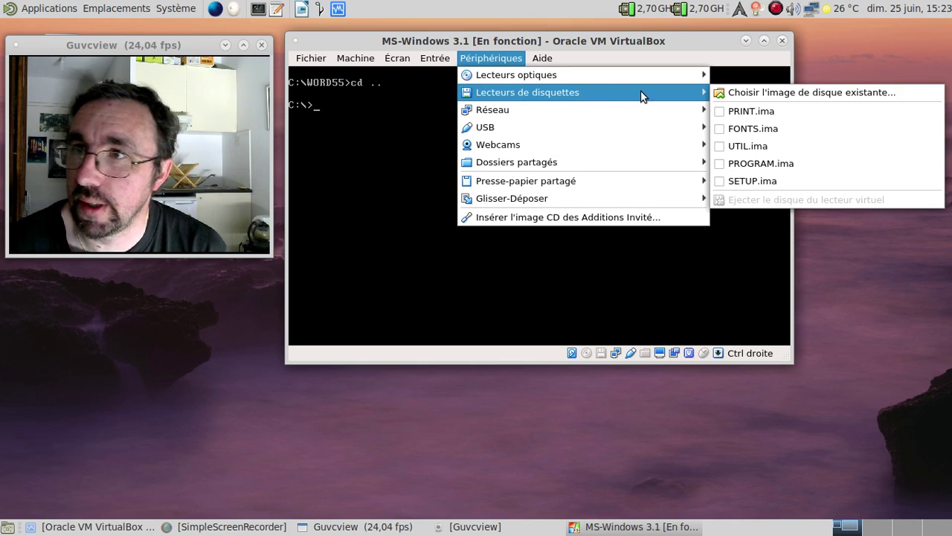
{"action": "left_click", "coordinate": [752, 182]}
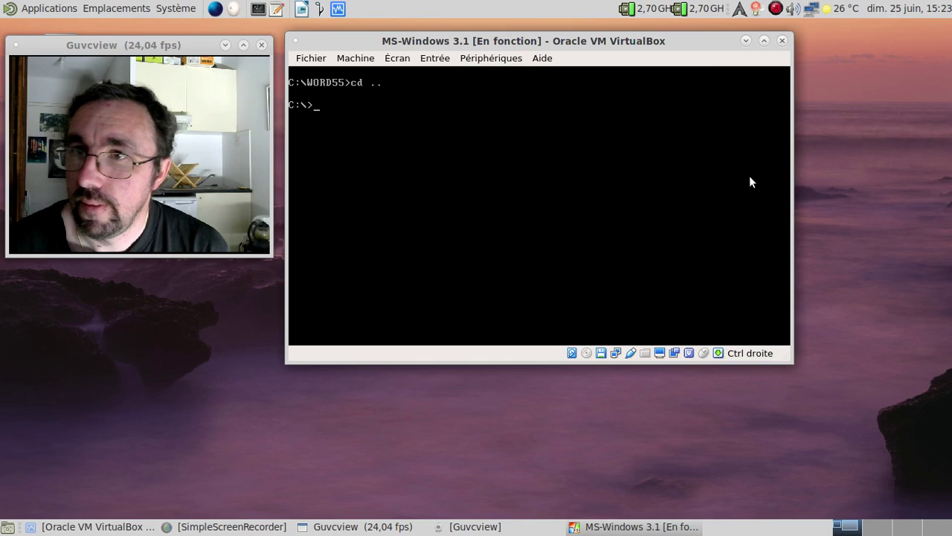
{"action": "left_click", "coordinate": [508, 60]}
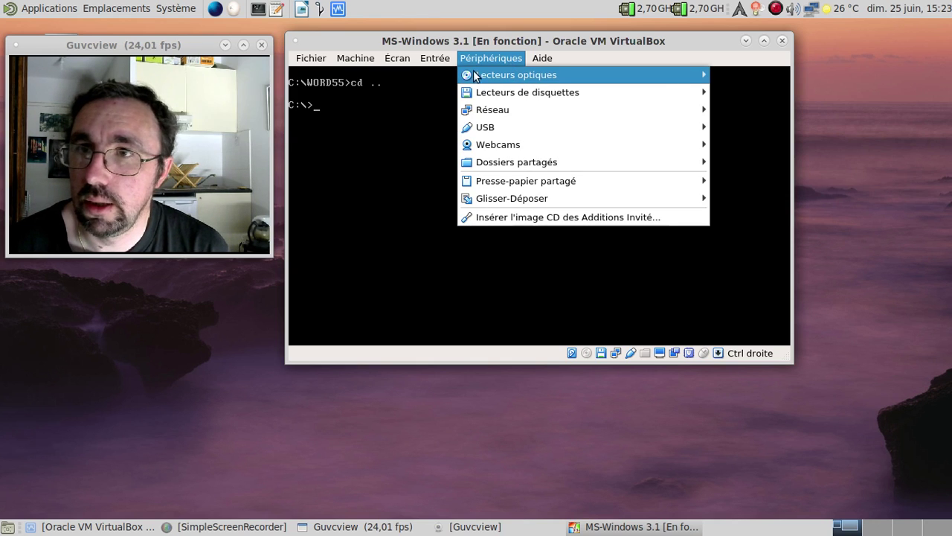
{"action": "mouse_move", "coordinate": [498, 89]}
{"action": "left_click", "coordinate": [734, 92]}
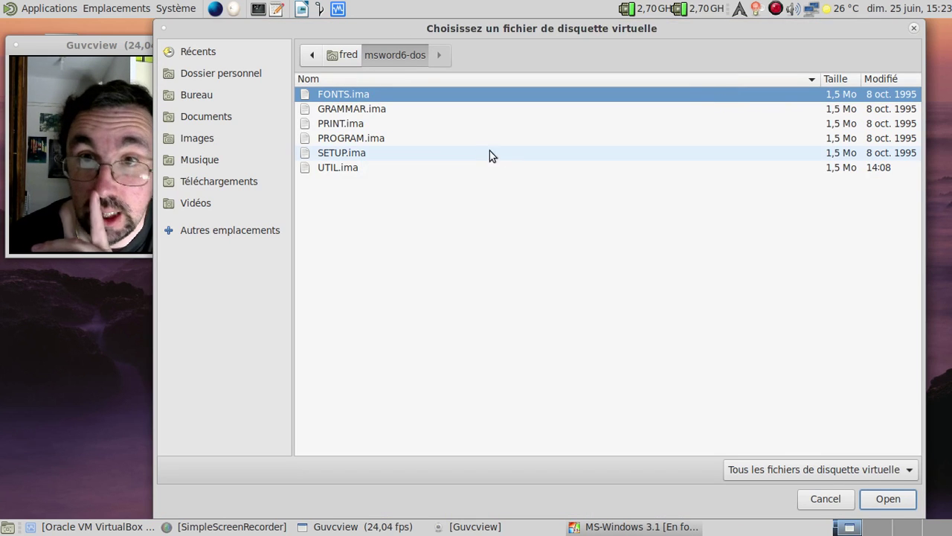
{"action": "left_click", "coordinate": [436, 154]}
{"action": "left_click", "coordinate": [882, 500]}
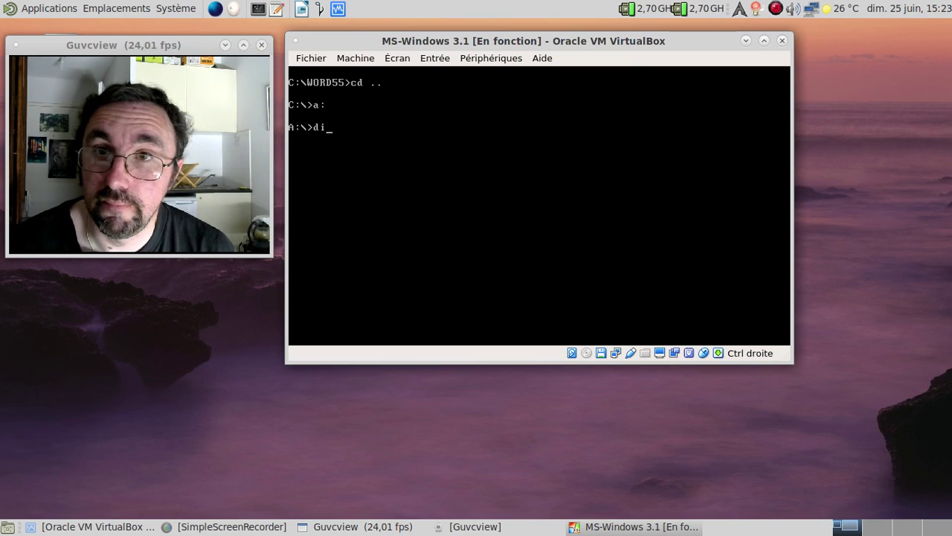
List the files on drive A: and run setup to start the Word 6.0 installer.
{"action": "type", "text": "r"}
{"action": "key", "text": "Return"}
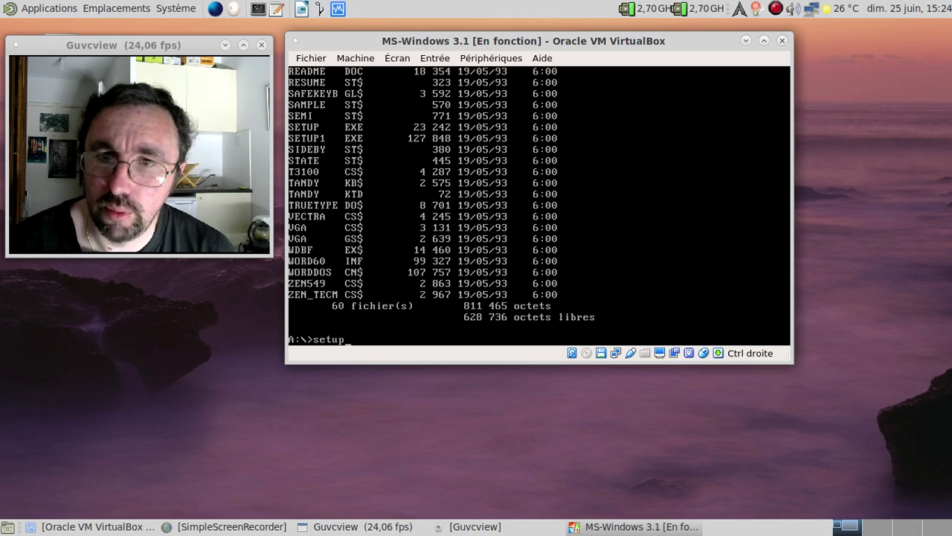
{"action": "key", "text": "Return"}
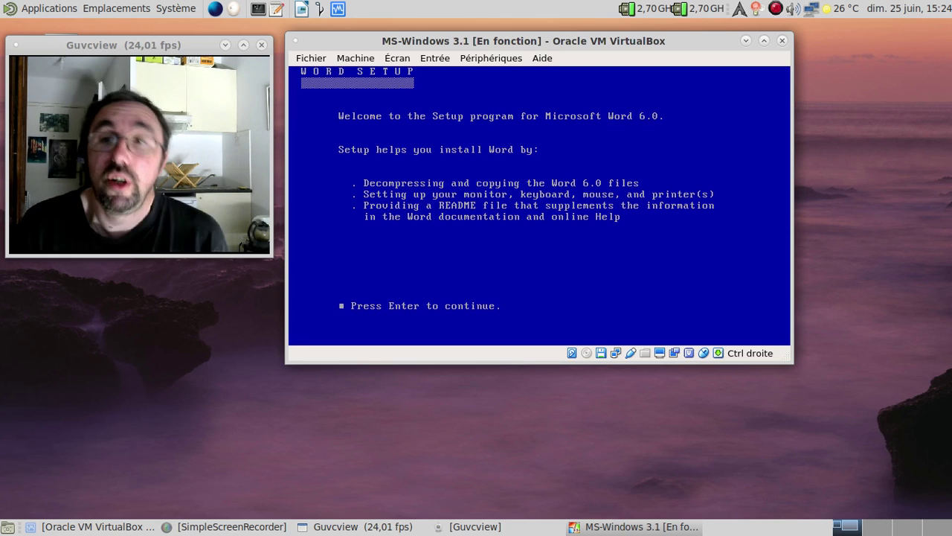
Pass the introductory screens, choose to install a new version of Word, and confirm the installation directory on drive C:.
{"action": "key", "text": "Return"}
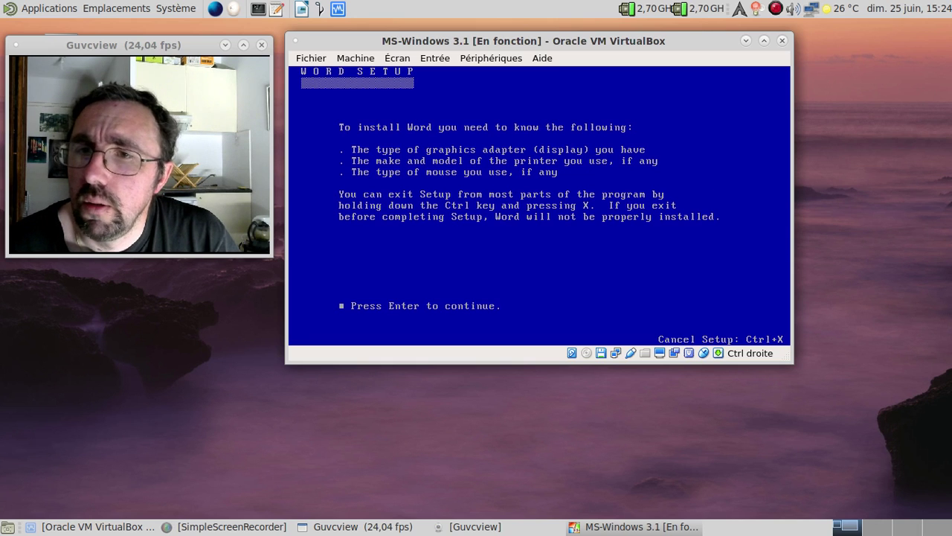
{"action": "key", "text": "Return"}
{"action": "key", "text": "Return"}
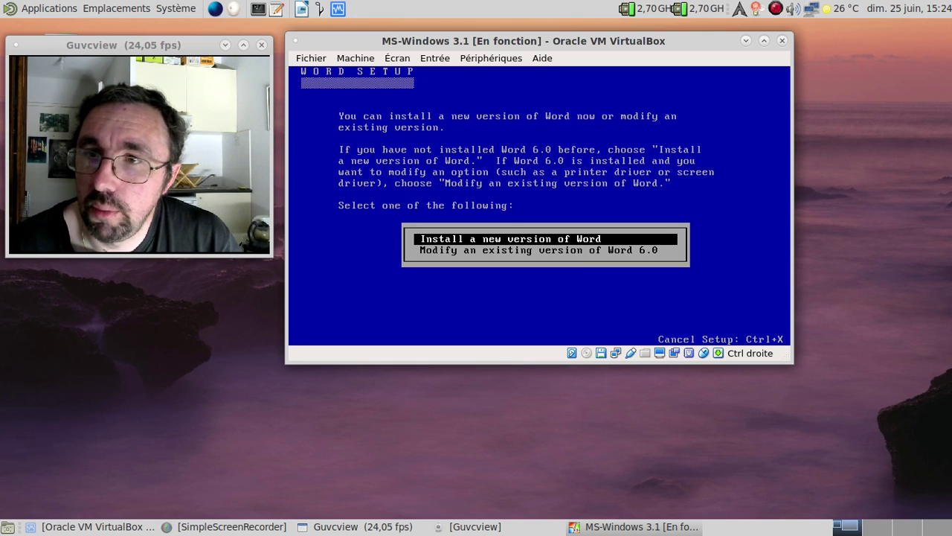
{"action": "key", "text": "Return"}
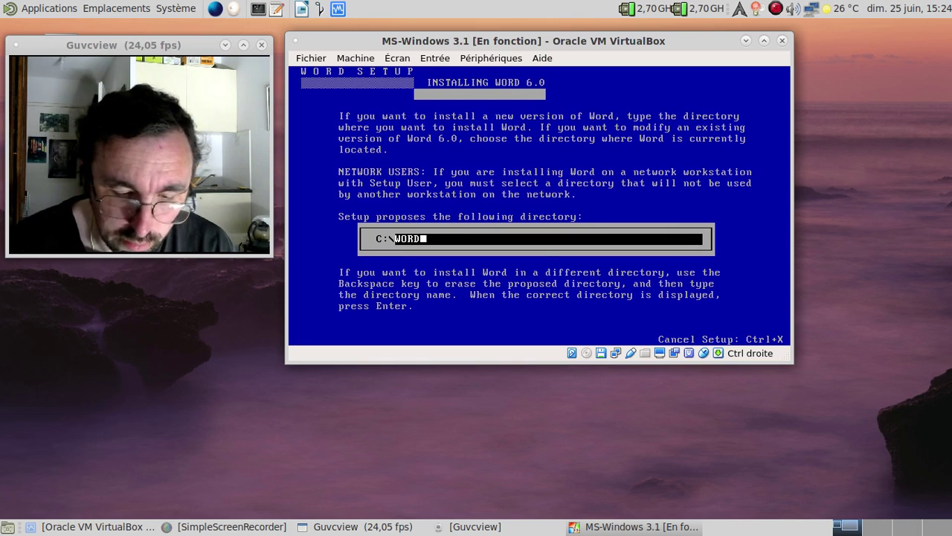
{"action": "key", "text": "Return"}
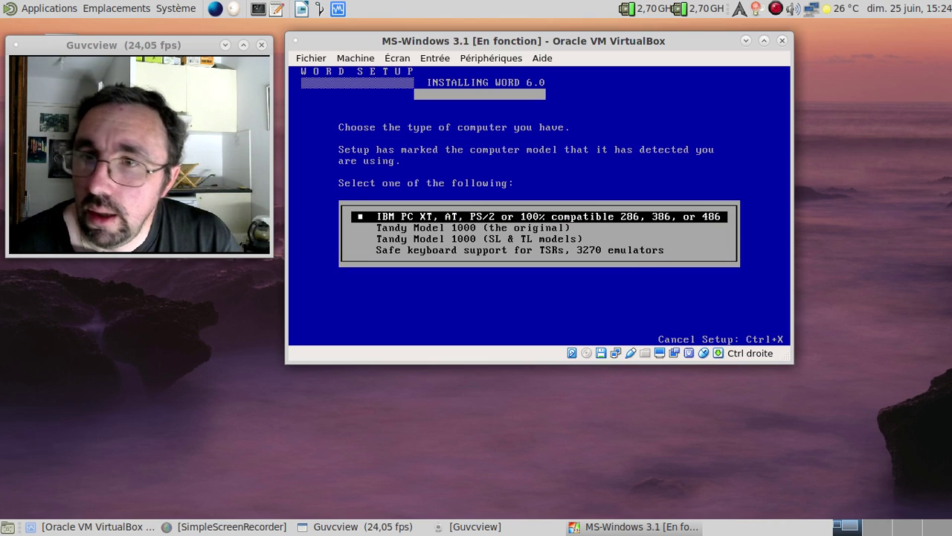
Accept the IBM PC 286/386/486 computer type and the PS/2 VGA display adapter, and continue without selecting a printer.
{"action": "key", "text": "Return"}
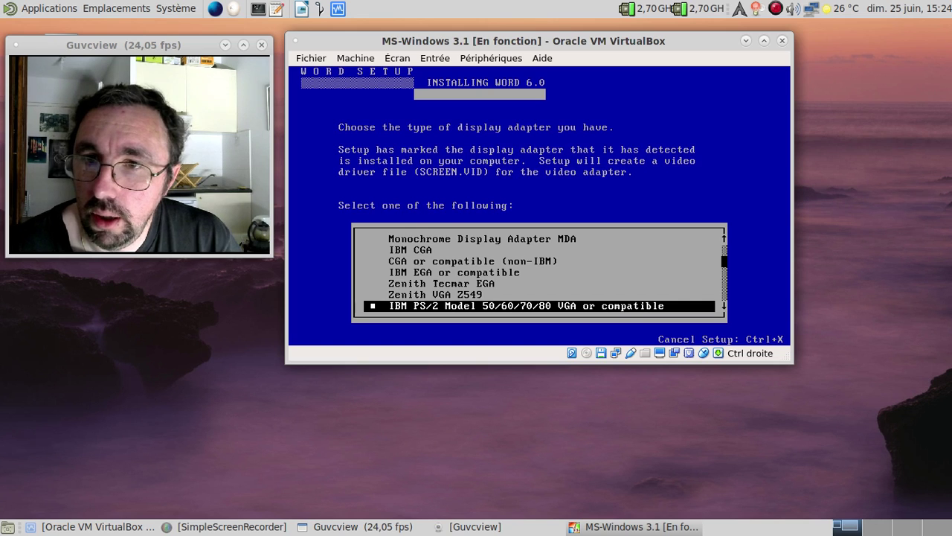
{"action": "key", "text": "Return"}
{"action": "key", "text": "Return"}
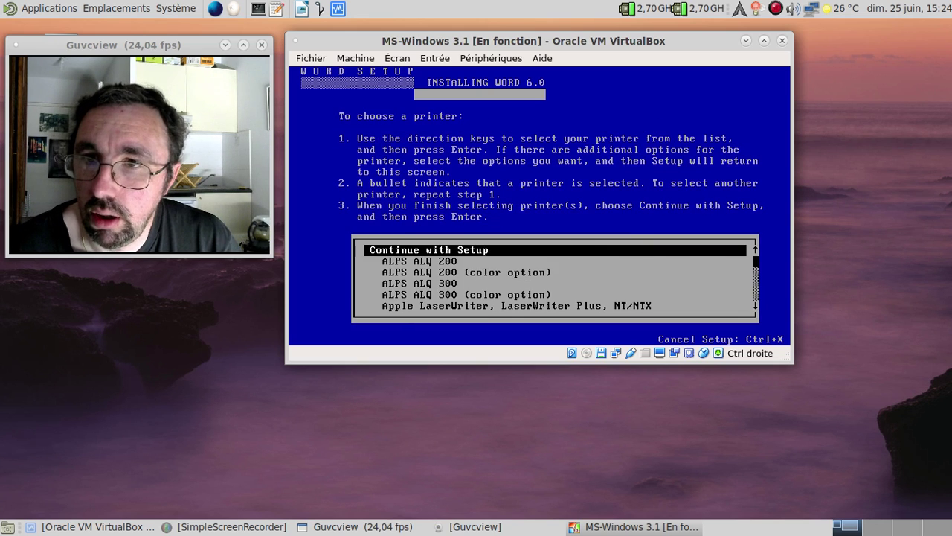
{"action": "key", "text": "Return"}
Choose to install the thesaurus and the Help files in the Word 6.0 setup.
{"action": "key", "text": "Return"}
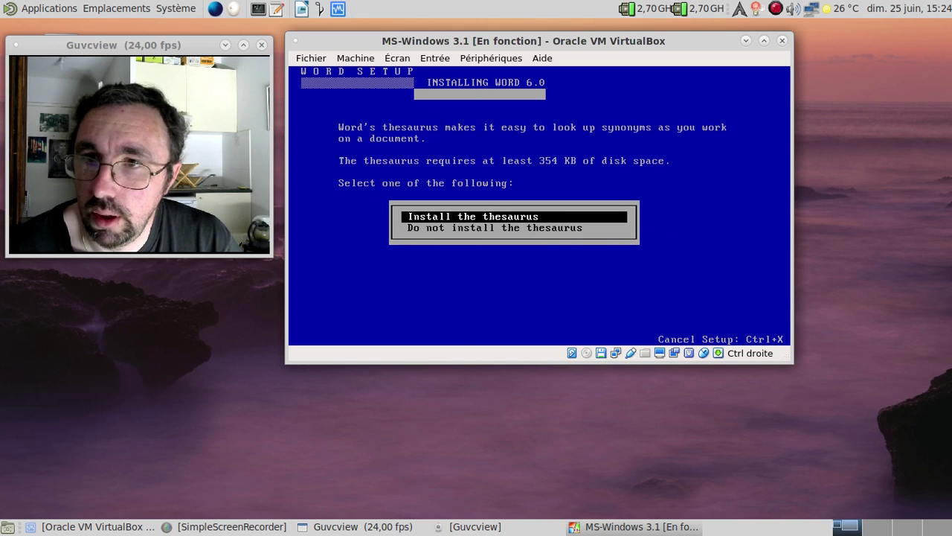
{"action": "key", "text": "Return"}
{"action": "key", "text": "Return"}
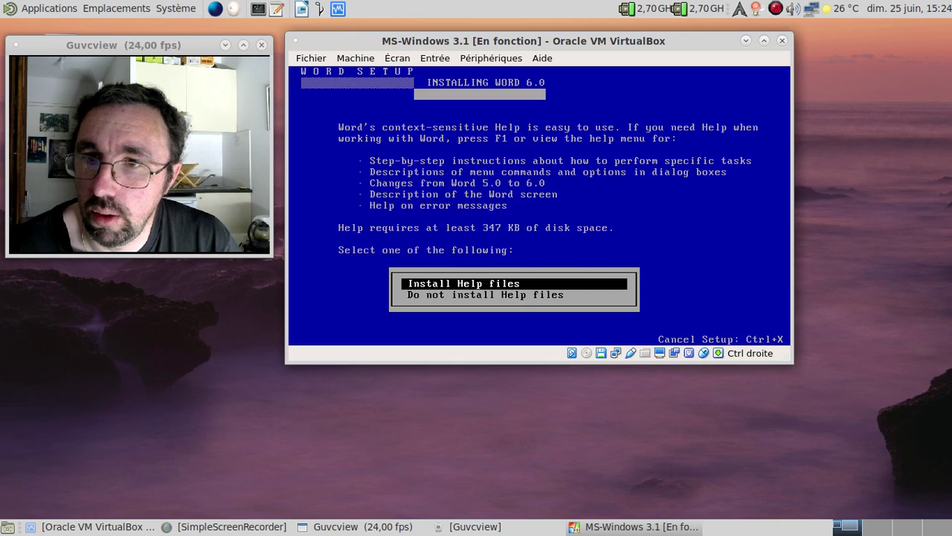
{"action": "key", "text": "Return"}
{"action": "key", "text": "Return"}
Choose not to update the mouse driver and proceed to the file-copying stage of the setup.
{"action": "key", "text": "Down"}
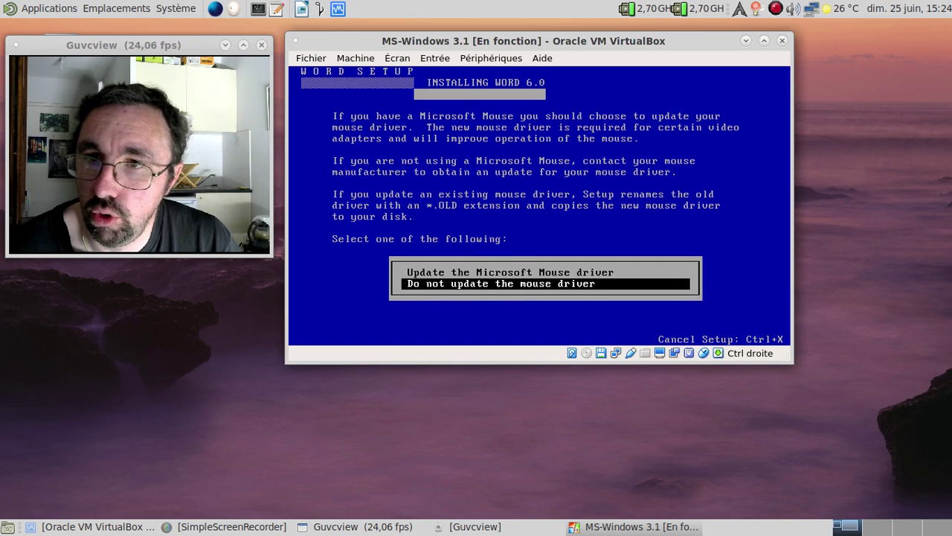
{"action": "key", "text": "Return"}
{"action": "key", "text": "Down"}
{"action": "key", "text": "Return"}
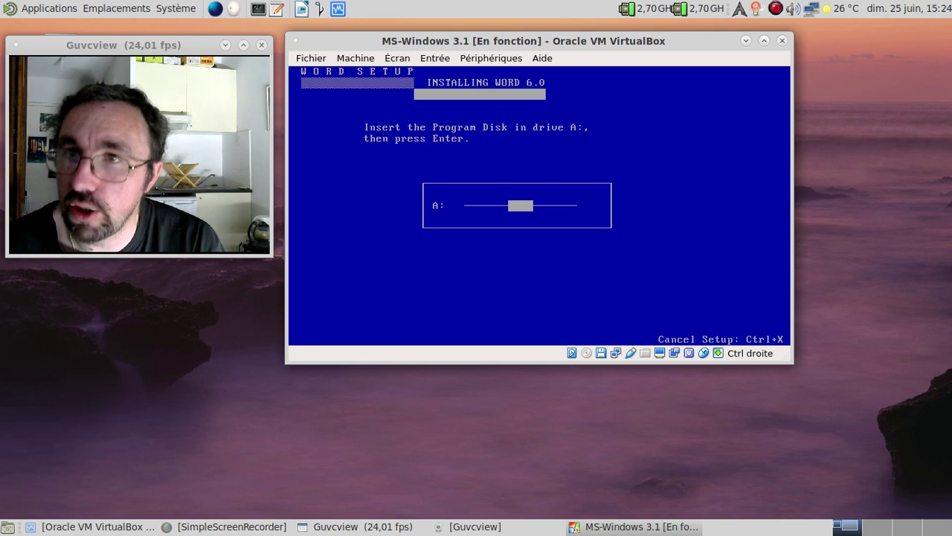
Load PROGRAM.ima into the virtual floppy drive as the Program Disk and continue the setup.
{"action": "left_click", "coordinate": [487, 55]}
{"action": "mouse_move", "coordinate": [525, 89]}
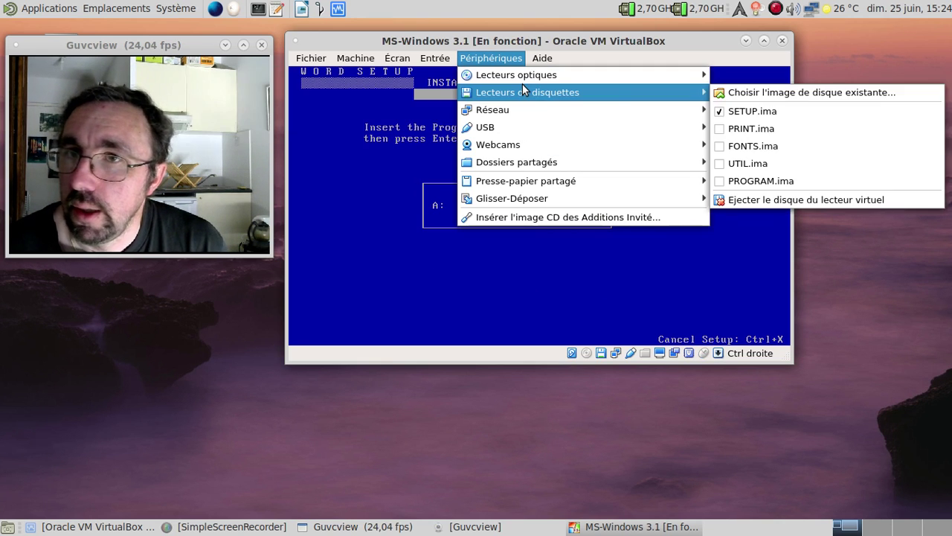
{"action": "left_click", "coordinate": [774, 185]}
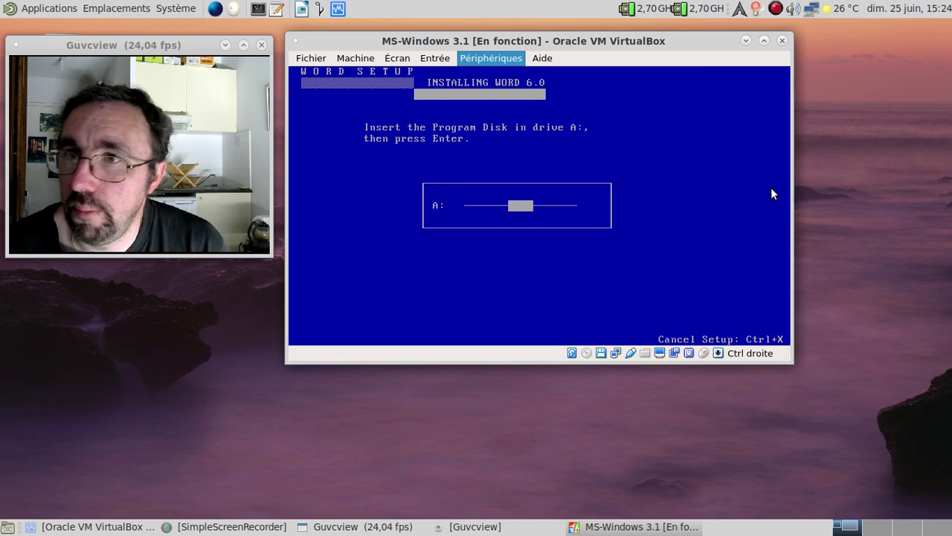
{"action": "key", "text": "Return"}
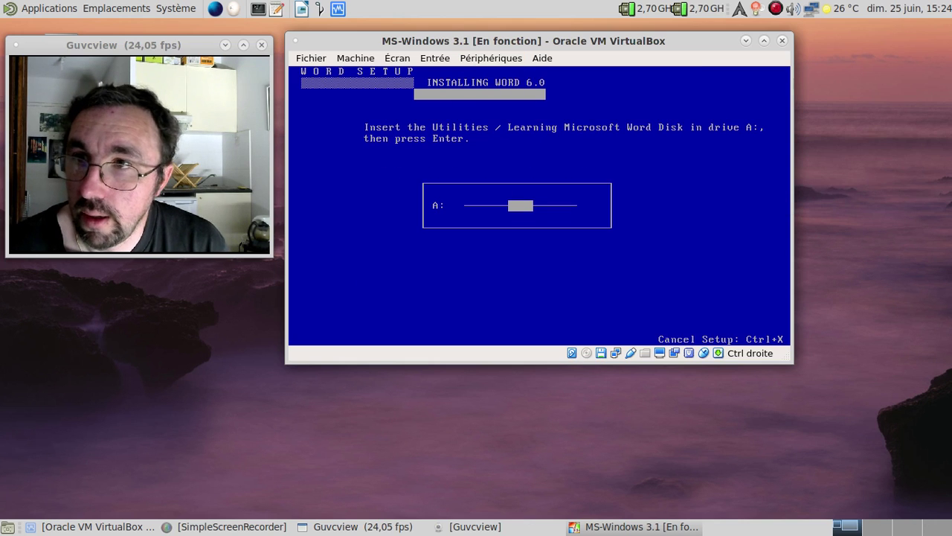
Load UTIL.ima into the virtual floppy drive as the Utilities / Learning disk and continue the setup.
{"action": "left_click", "coordinate": [508, 60]}
{"action": "mouse_move", "coordinate": [552, 91]}
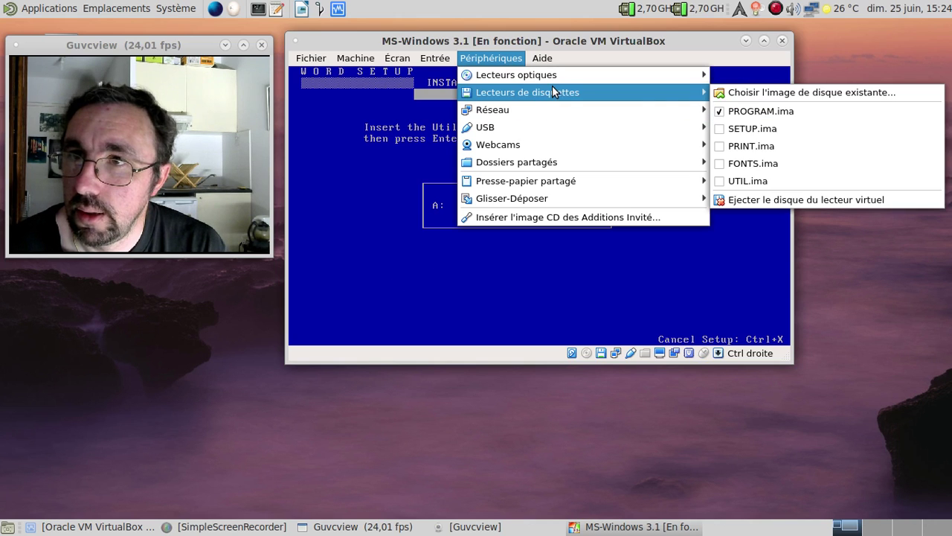
{"action": "left_click", "coordinate": [742, 177]}
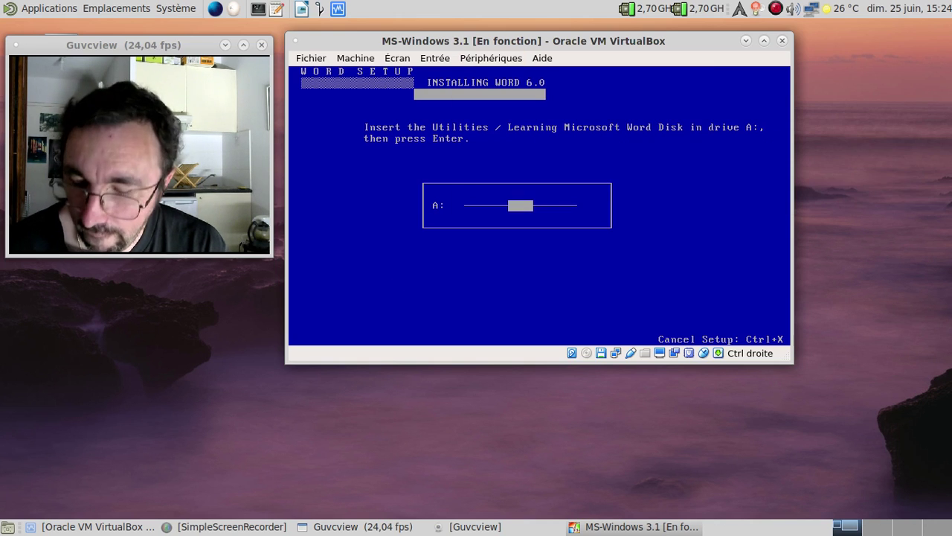
{"action": "key", "text": "Return"}
Choose not to update the system files and opt to install the TrueType fonts.
{"action": "key", "text": "Down"}
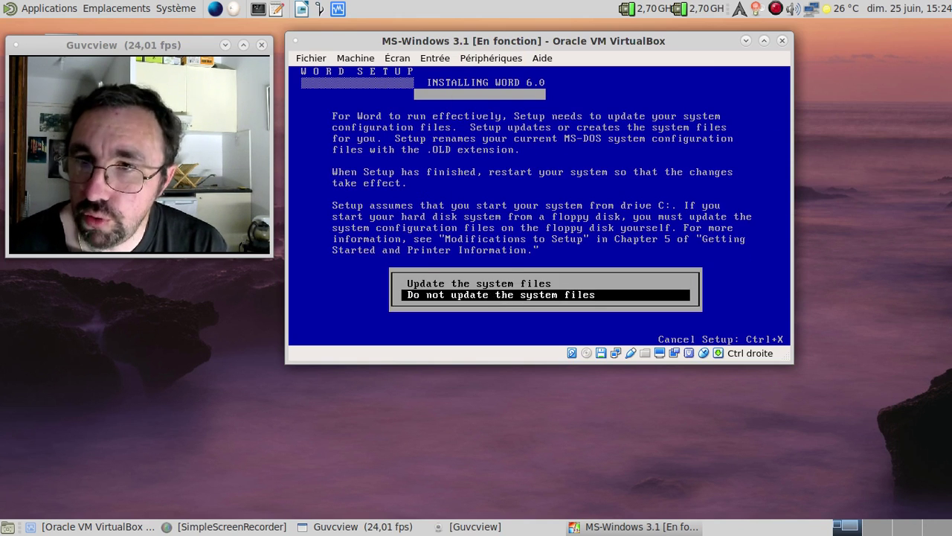
{"action": "key", "text": "Return"}
{"action": "key", "text": "Down"}
{"action": "key", "text": "Return"}
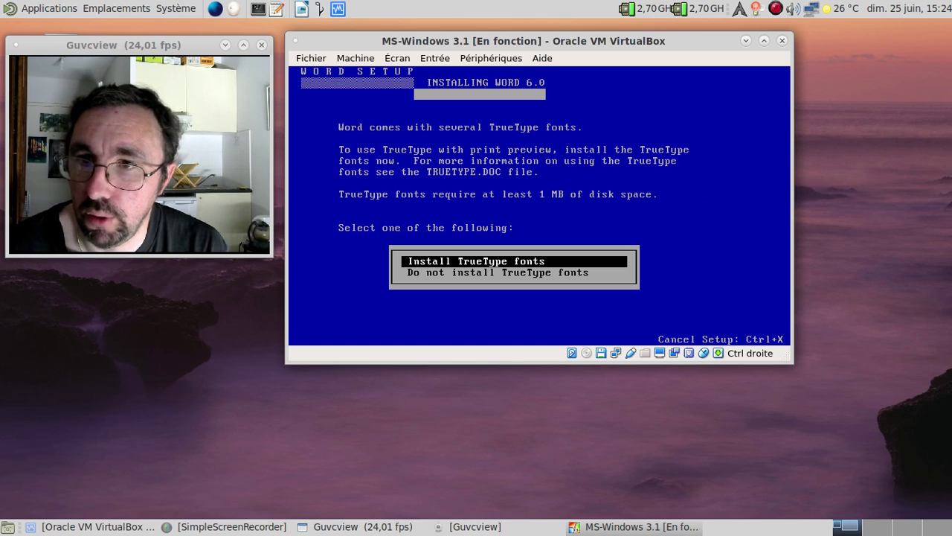
{"action": "key", "text": "Return"}
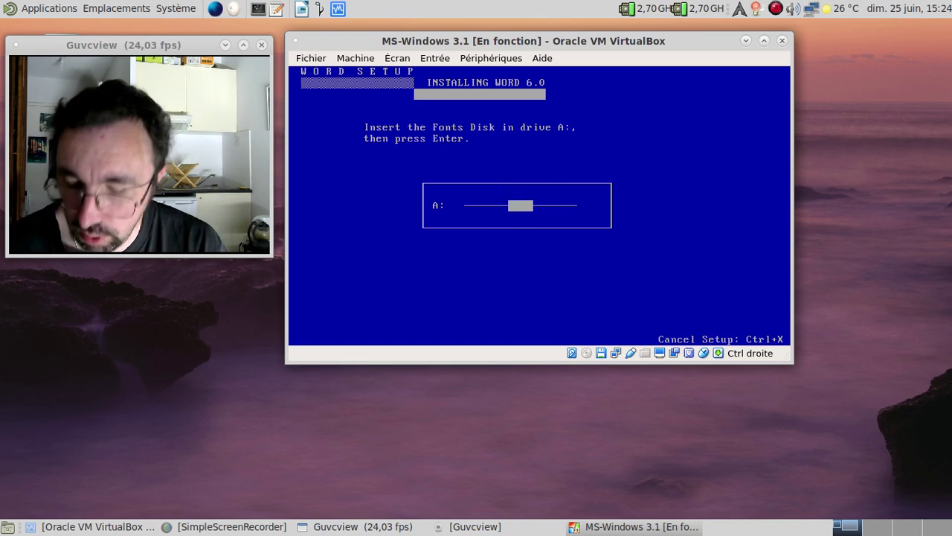
Load FONTS.ima into the virtual floppy drive as the Fonts Disk and continue the setup.
{"action": "left_click", "coordinate": [517, 61]}
{"action": "mouse_move", "coordinate": [523, 94]}
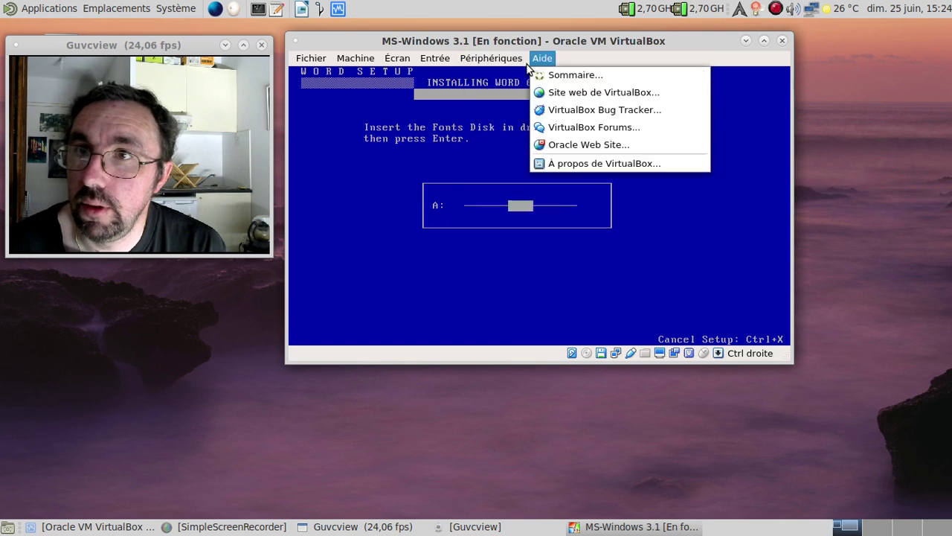
{"action": "left_click", "coordinate": [495, 61]}
{"action": "left_click", "coordinate": [497, 61]}
{"action": "mouse_move", "coordinate": [616, 90]}
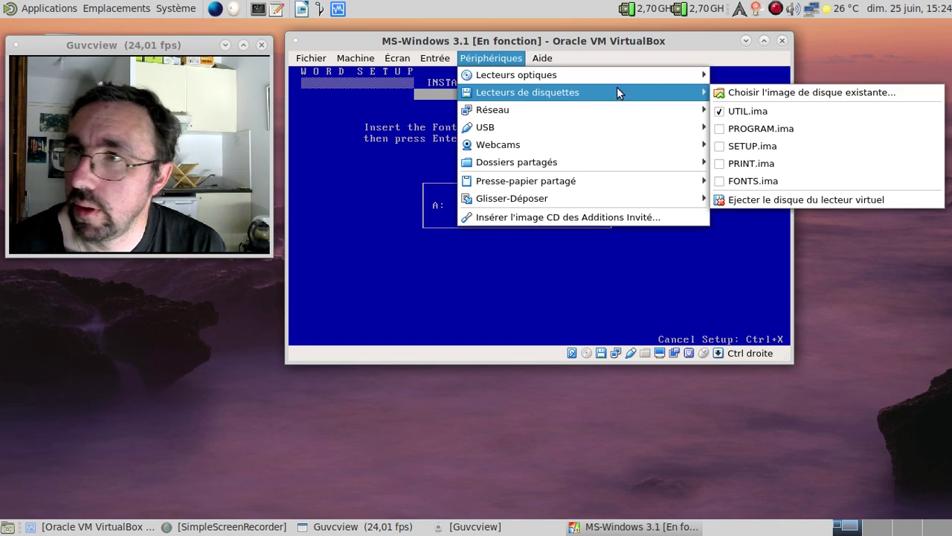
{"action": "left_click", "coordinate": [765, 180]}
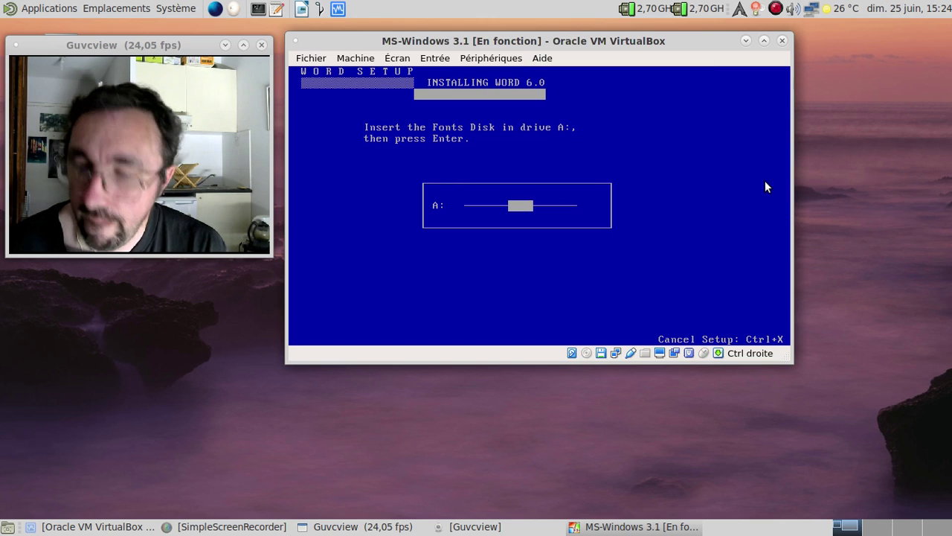
{"action": "key", "text": "Return"}
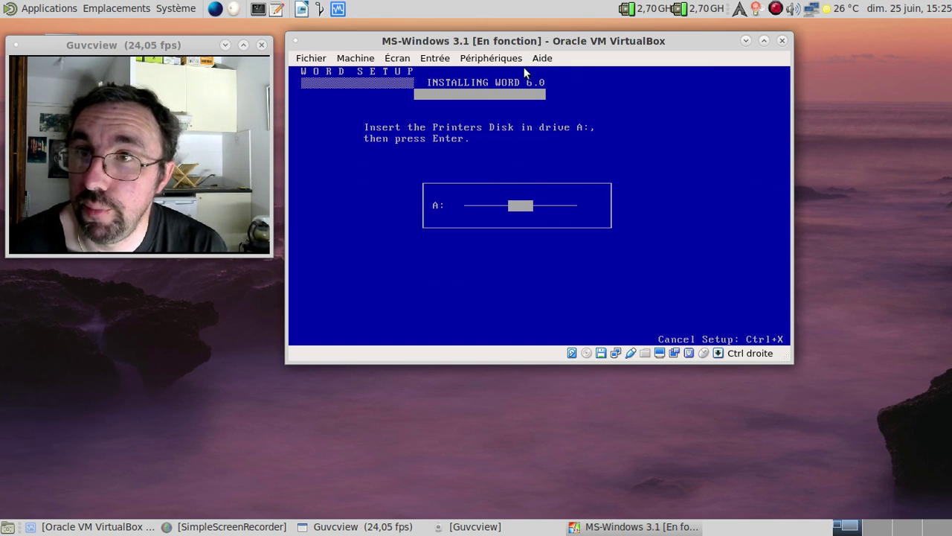
Load PRINT.ima into the virtual floppy drive as the Printers Disk and continue the setup.
{"action": "left_click", "coordinate": [494, 59]}
{"action": "mouse_move", "coordinate": [607, 93]}
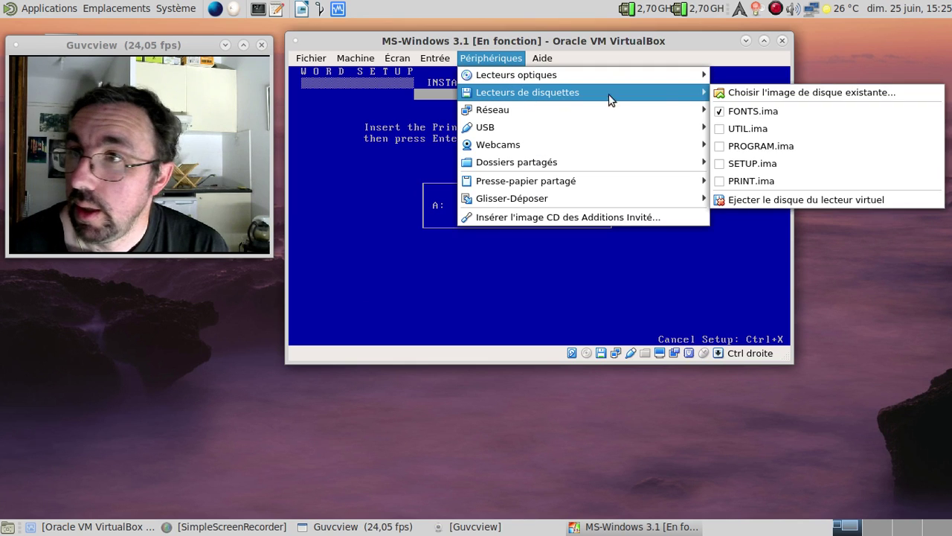
{"action": "left_click", "coordinate": [773, 180]}
{"action": "key", "text": "Return"}
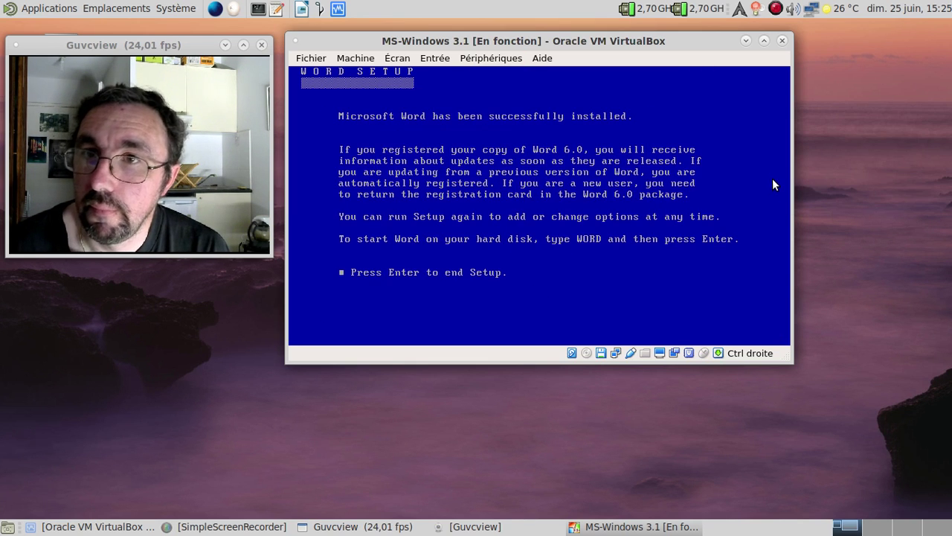
End the setup and launch Word 6.0 from the C:\WORD6 prompt with the word command.
{"action": "key", "text": "Return"}
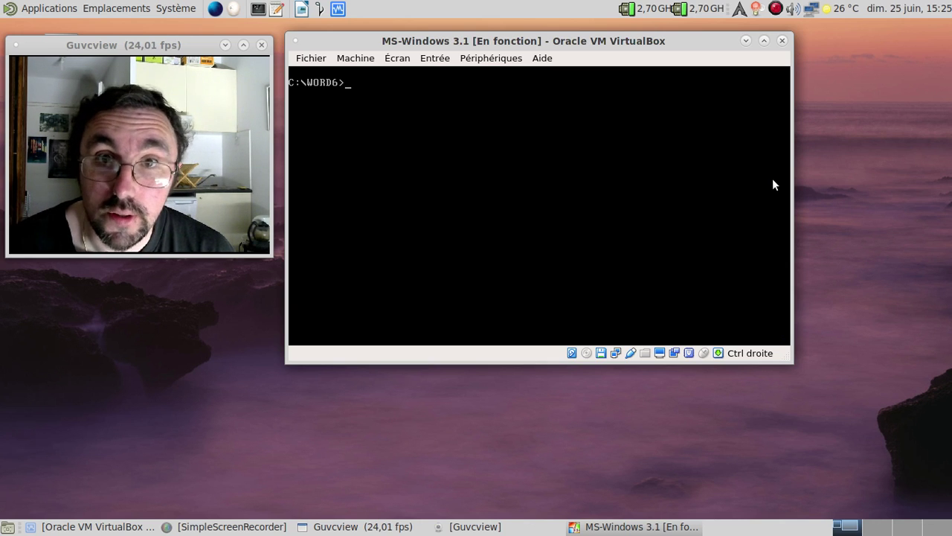
{"action": "type", "text": "word"}
{"action": "key", "text": "Return"}
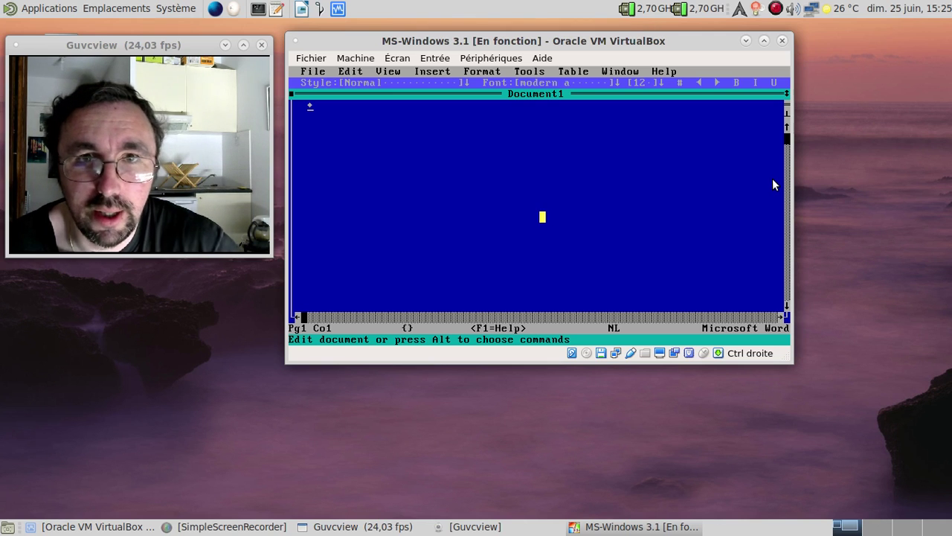
View the About Microsoft Word information and close it.
{"action": "left_click", "coordinate": [772, 180]}
{"action": "left_click", "coordinate": [655, 71]}
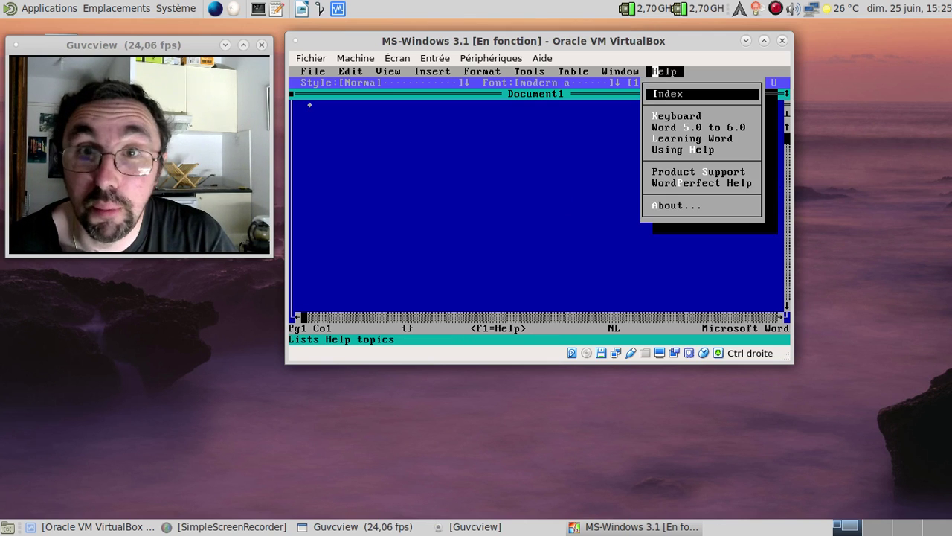
{"action": "left_click", "coordinate": [662, 205]}
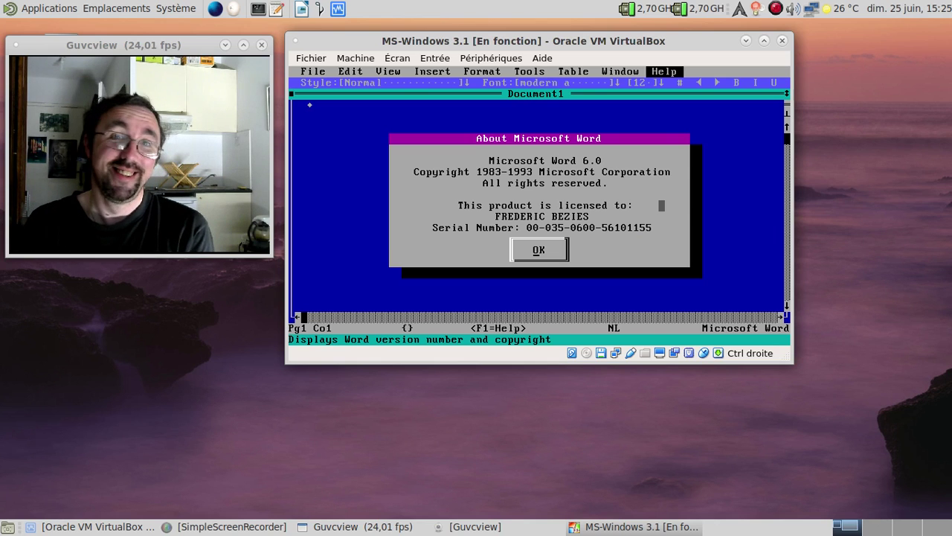
{"action": "left_click", "coordinate": [538, 250]}
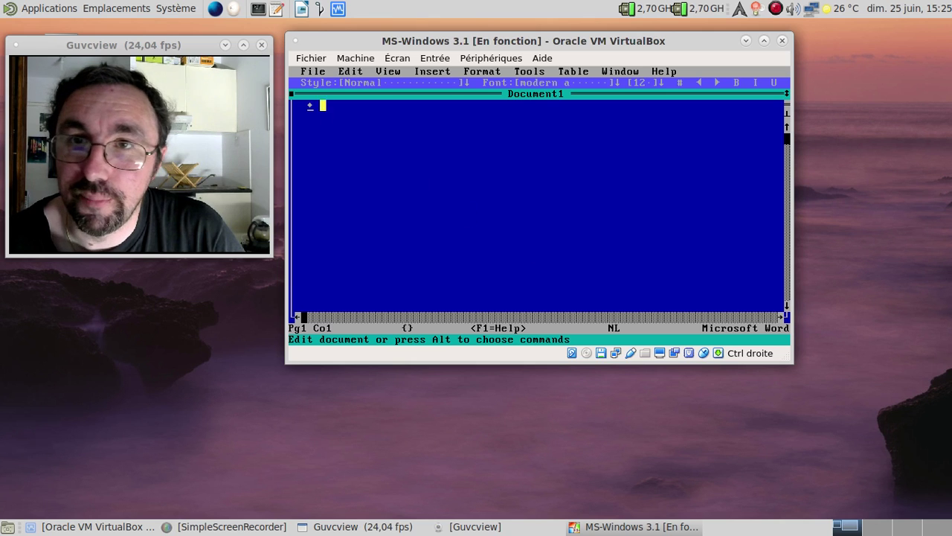
Open the document ESSAIW55.DOC from the root of drive C.
{"action": "left_click", "coordinate": [318, 71]}
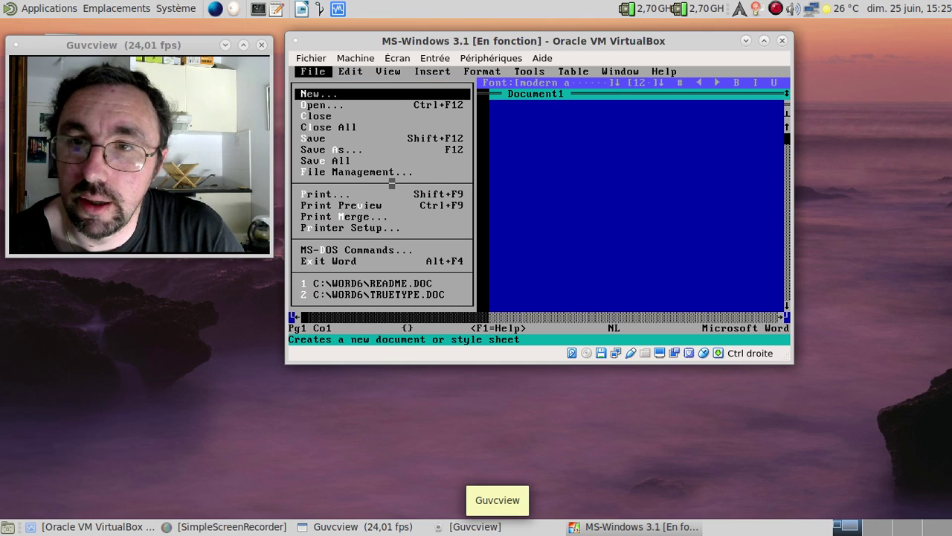
{"action": "left_click", "coordinate": [330, 105]}
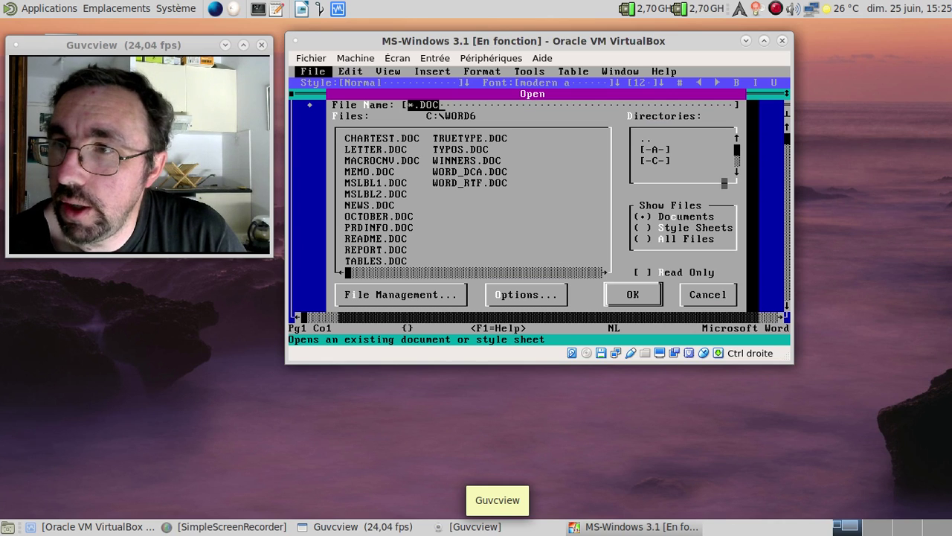
{"action": "double_click", "coordinate": [644, 138]}
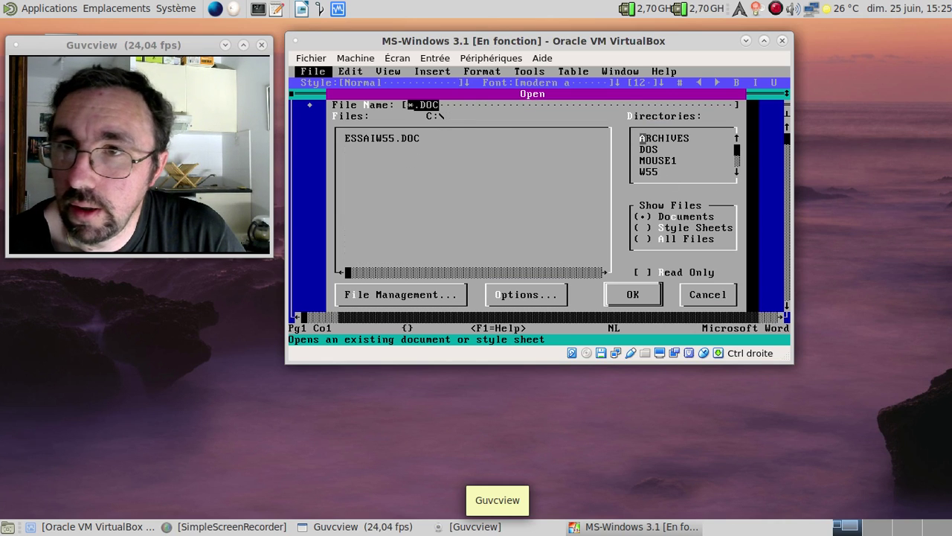
{"action": "left_click", "coordinate": [407, 138]}
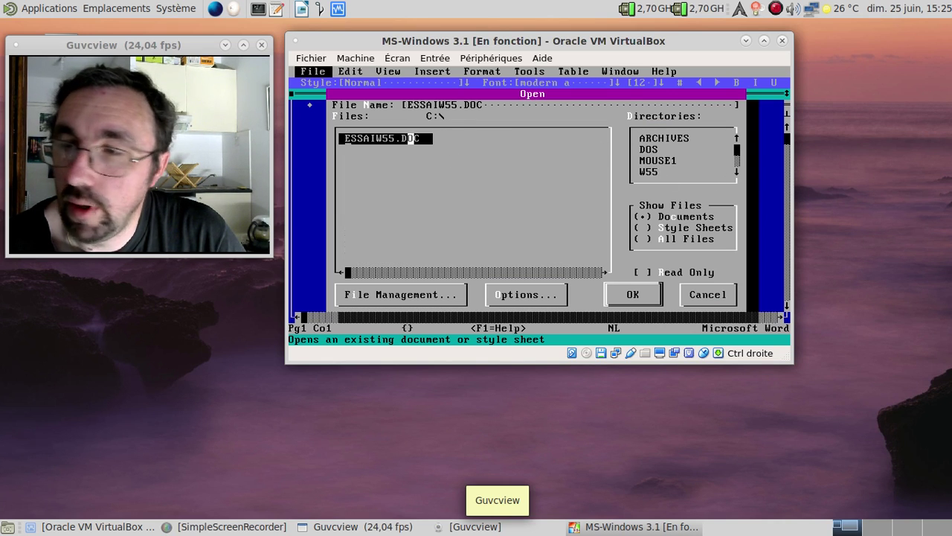
{"action": "left_click", "coordinate": [636, 294]}
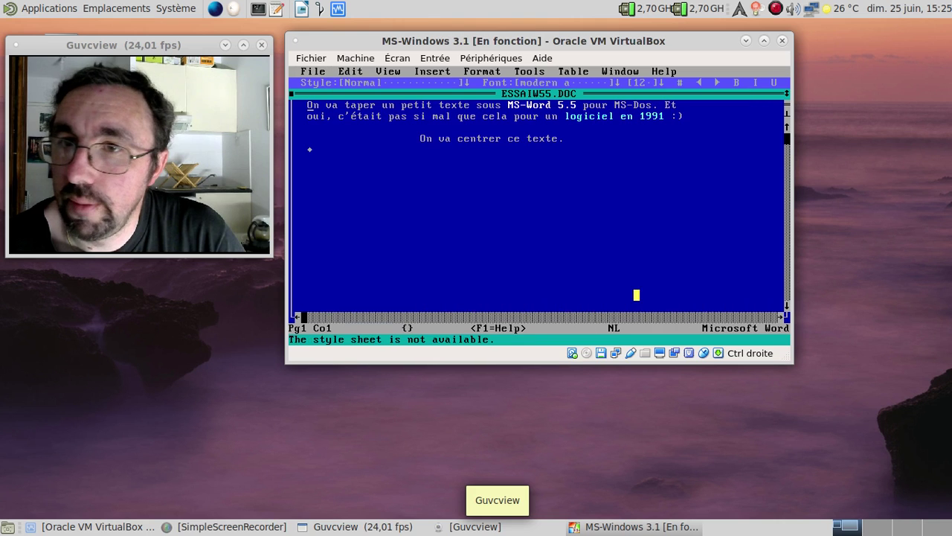
Add two new lines after the centred sentence "On va centrer ce texte.".
{"action": "left_click", "coordinate": [586, 138]}
{"action": "key", "text": "Return"}
{"action": "key", "text": "Return"}
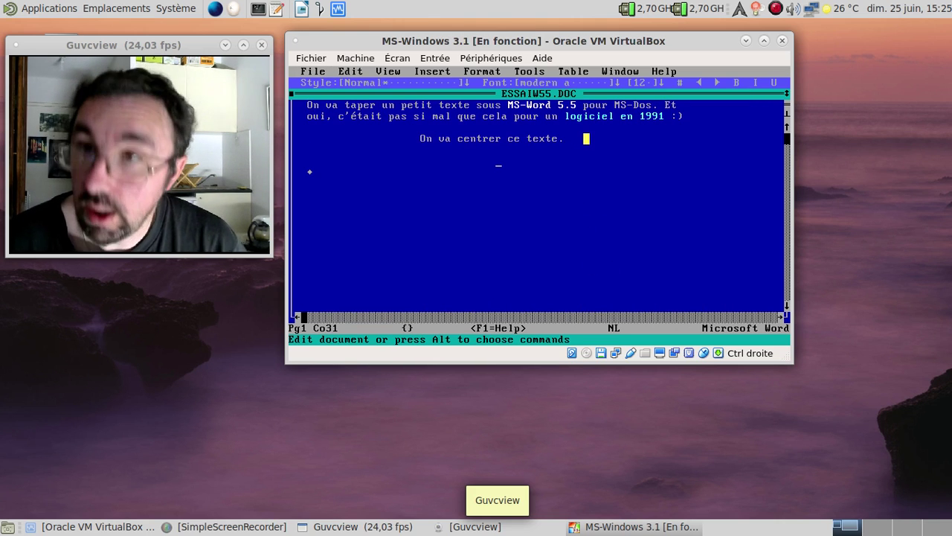
{"action": "left_click", "coordinate": [497, 72]}
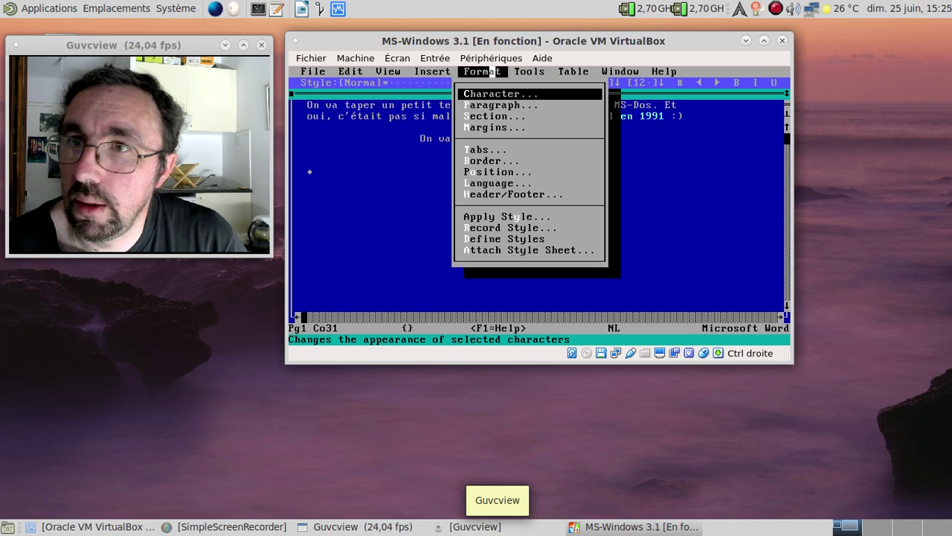
{"action": "left_click", "coordinate": [493, 94]}
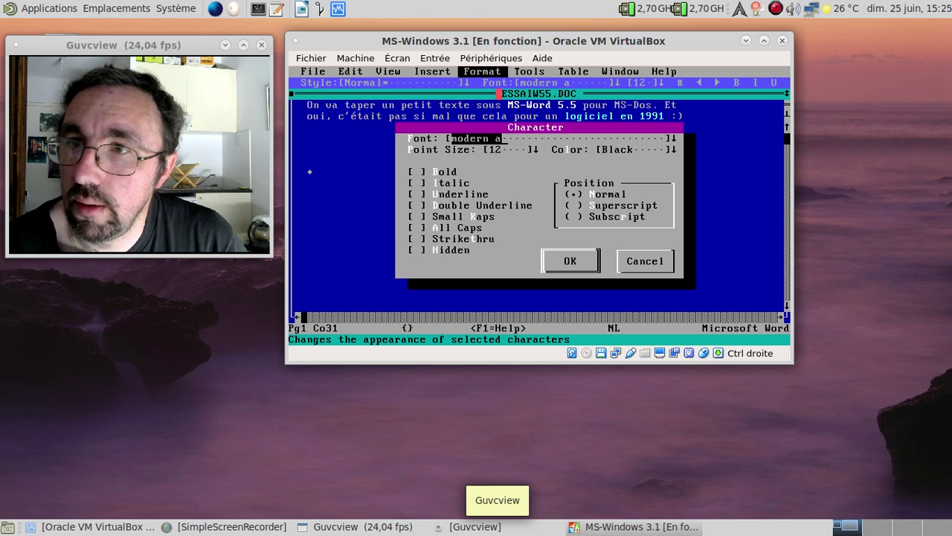
{"action": "left_click", "coordinate": [634, 261]}
Set the alignment of the new empty paragraph below the centred sentence to Left.
{"action": "left_click", "coordinate": [480, 71]}
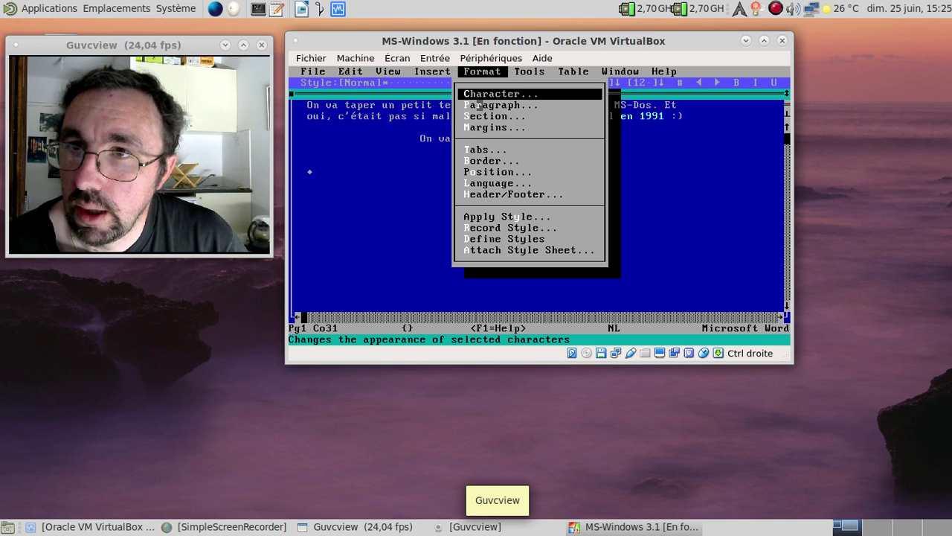
{"action": "left_click", "coordinate": [477, 105]}
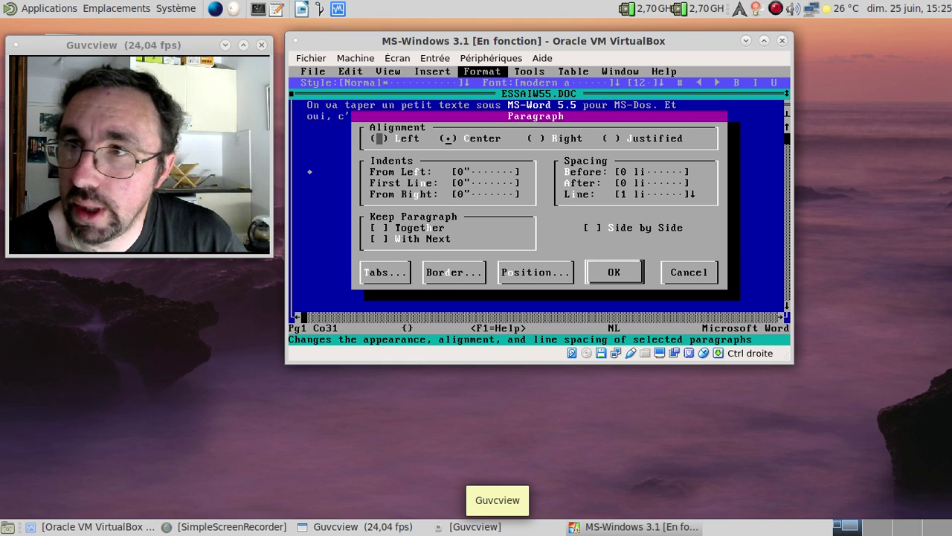
{"action": "left_click", "coordinate": [605, 273]}
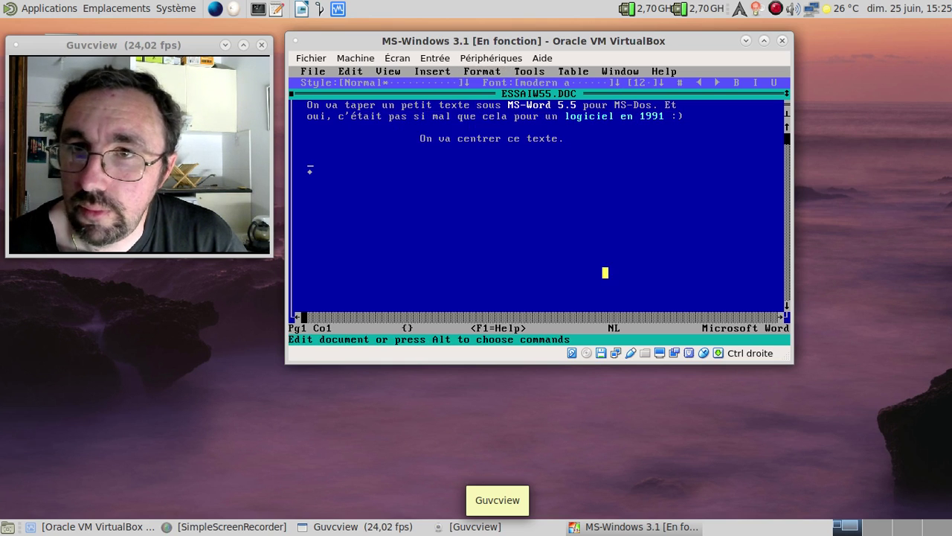
Add another line and write "Et maintenant, ajoutons quelques trucs via MS-Word 6.0 pour MS-DOS.".
{"action": "key", "text": "Return"}
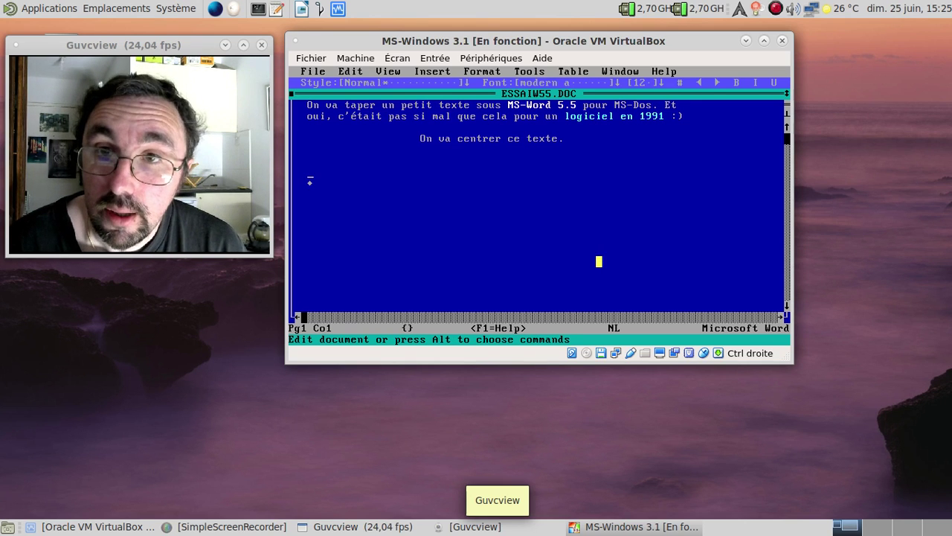
{"action": "type", "text": "Et maintenant,"}
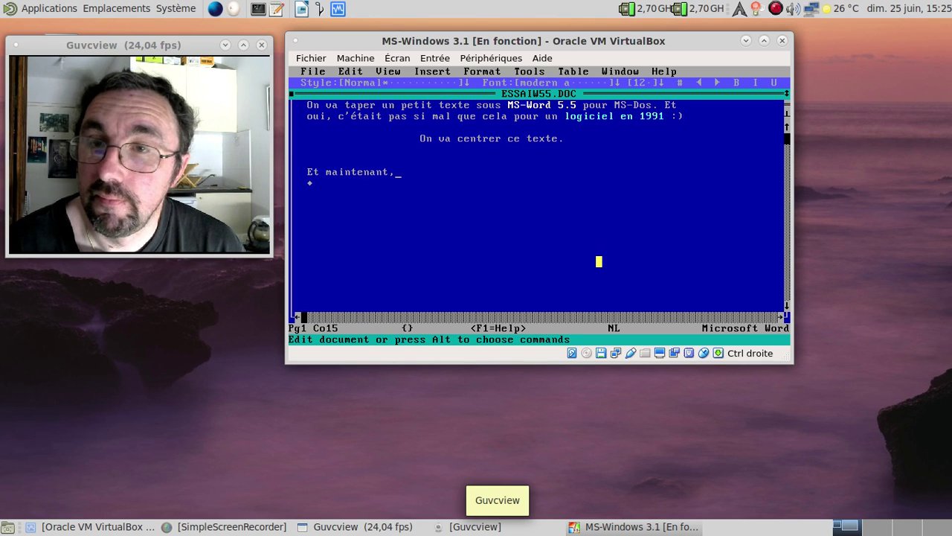
{"action": "type", "text": " ajoutons quelque"}
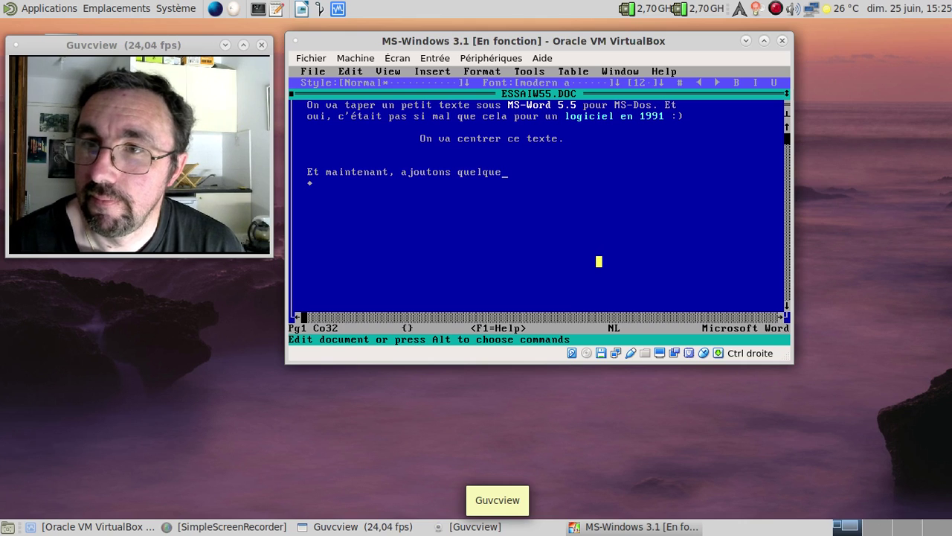
{"action": "type", "text": "s trucs "}
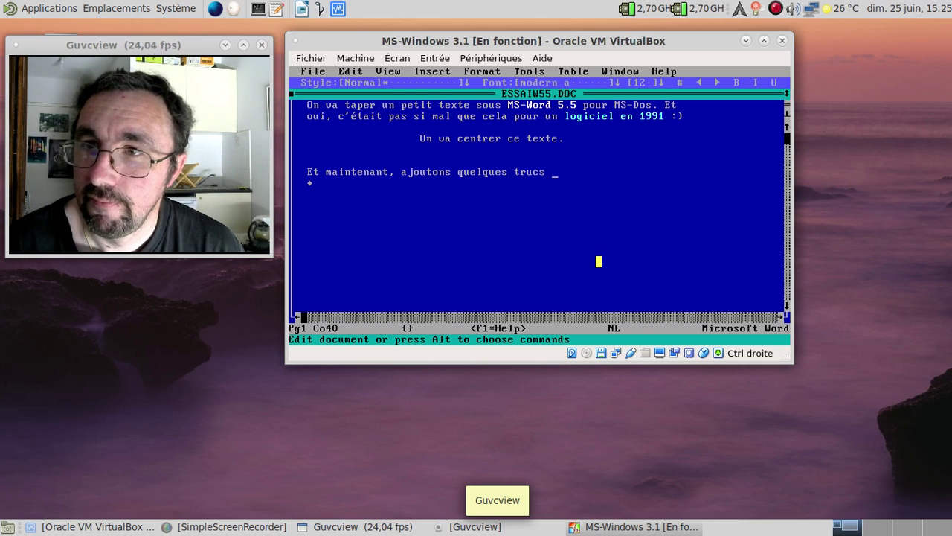
{"action": "type", "text": "via MS-Word 6.0 po"}
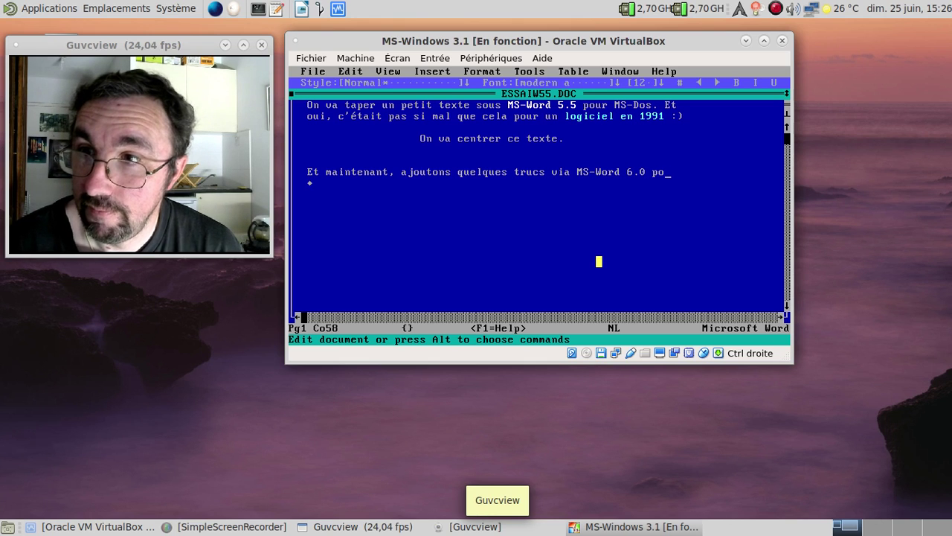
{"action": "type", "text": "ur MS-DOS."}
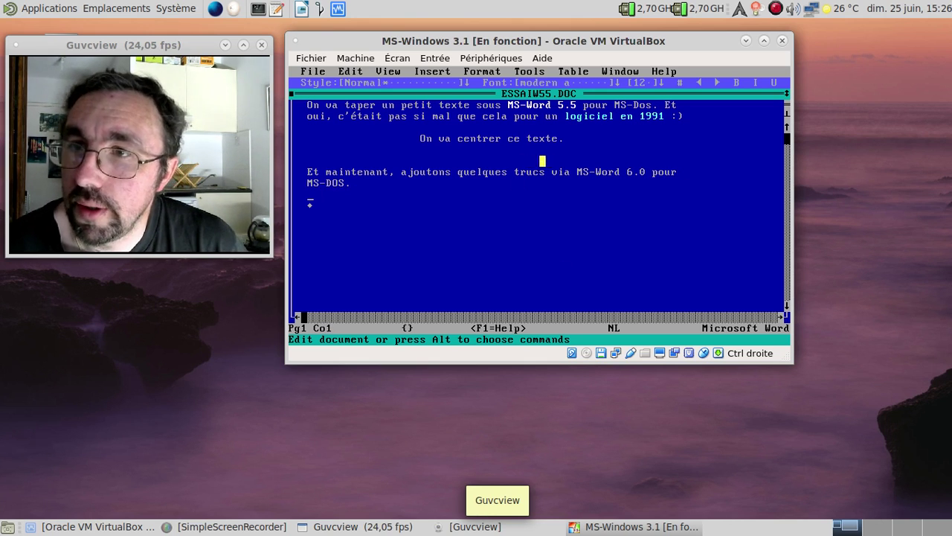
Format "MS-Word 6.0 pour MS-DOS." in the new sentence as bold and italic.
{"action": "left_click_drag", "start_coordinate": [578, 172], "coordinate": [579, 182]}
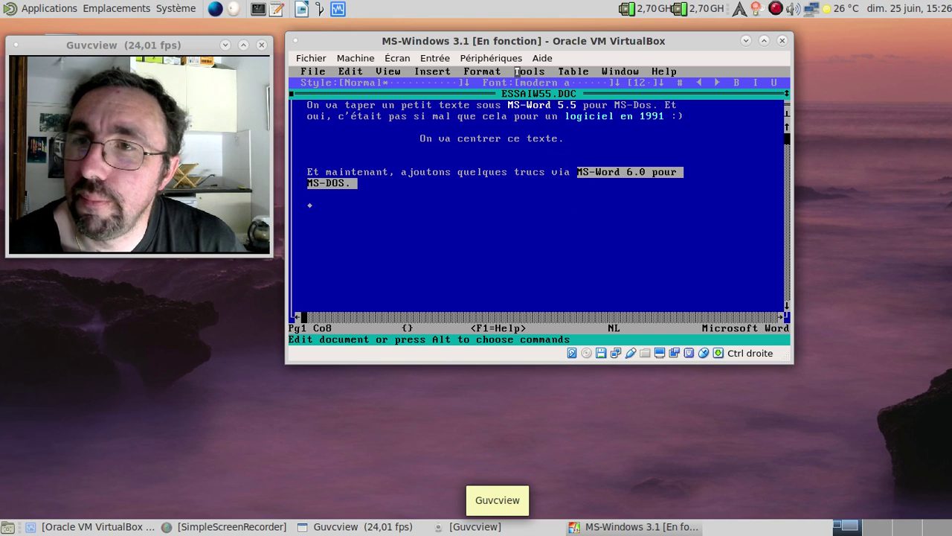
{"action": "left_click", "coordinate": [492, 71]}
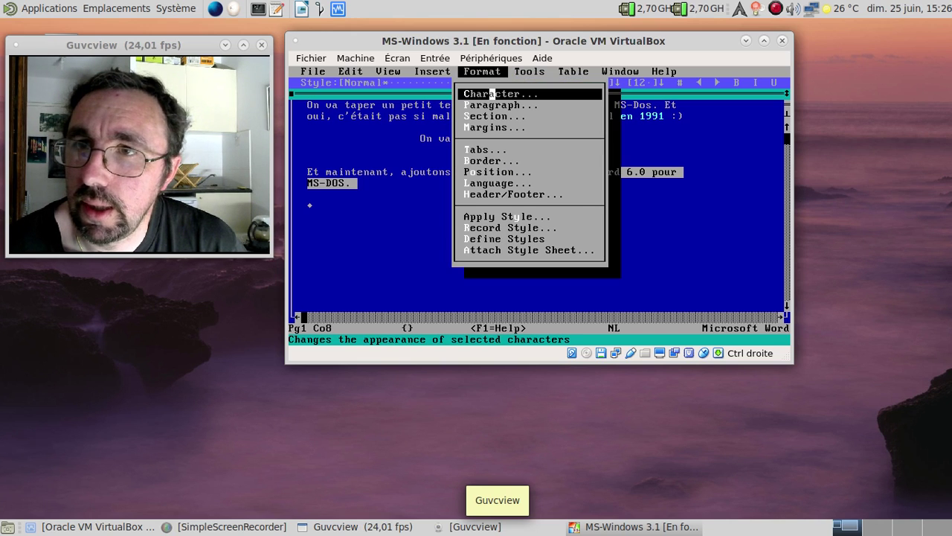
{"action": "left_click", "coordinate": [491, 94]}
{"action": "left_click", "coordinate": [419, 172]}
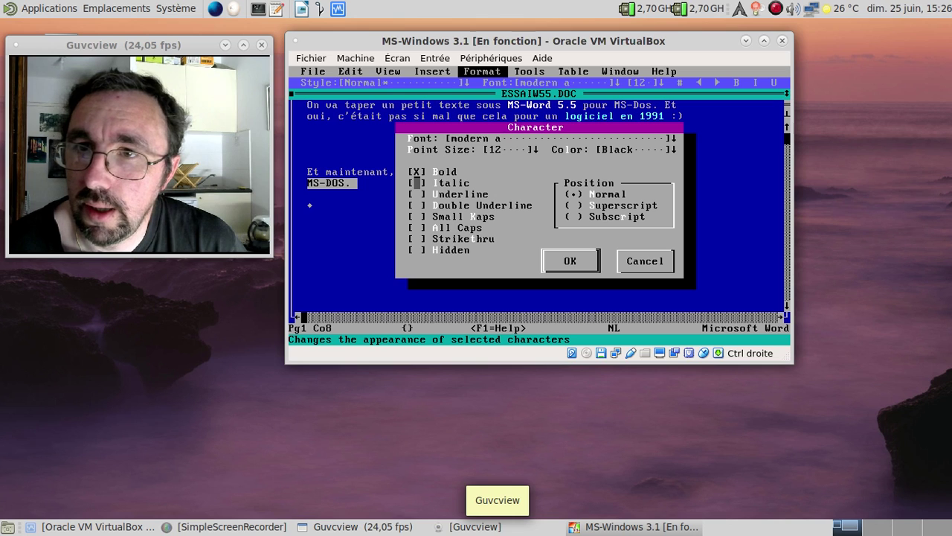
{"action": "left_click", "coordinate": [572, 262]}
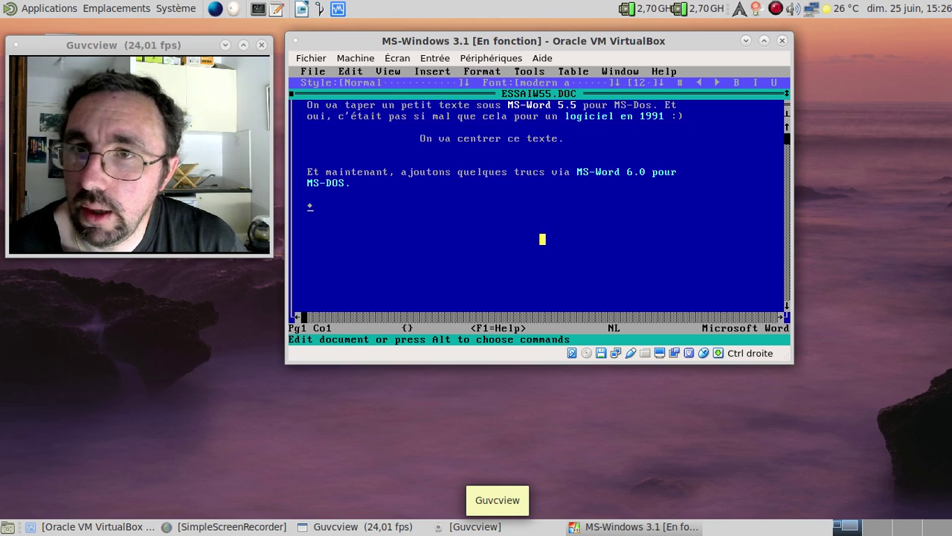
Insert a table of two columns and two rows with all cells bordered, below the "Et maintenant, ajoutons quelques trucs" sentence.
{"action": "left_click", "coordinate": [473, 195]}
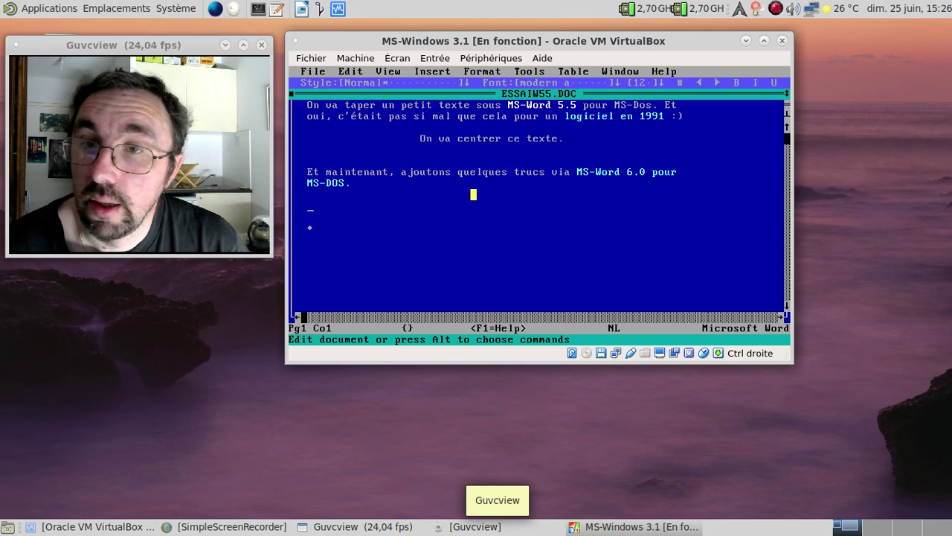
{"action": "left_click", "coordinate": [559, 72]}
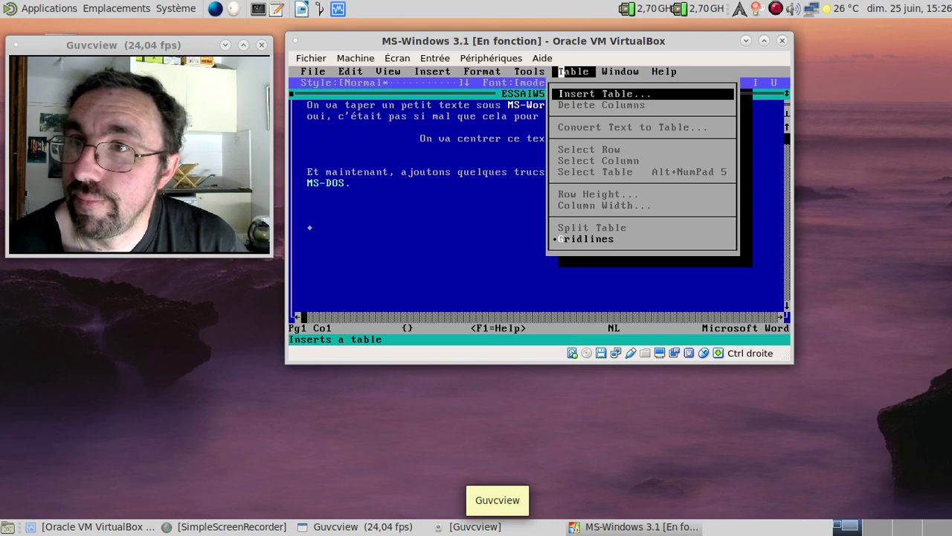
{"action": "left_click", "coordinate": [574, 94]}
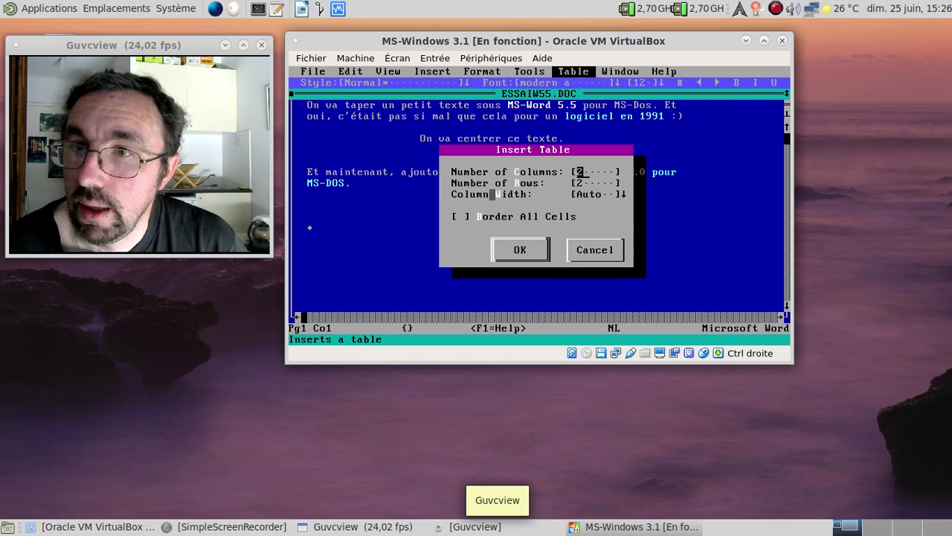
{"action": "left_click", "coordinate": [460, 217]}
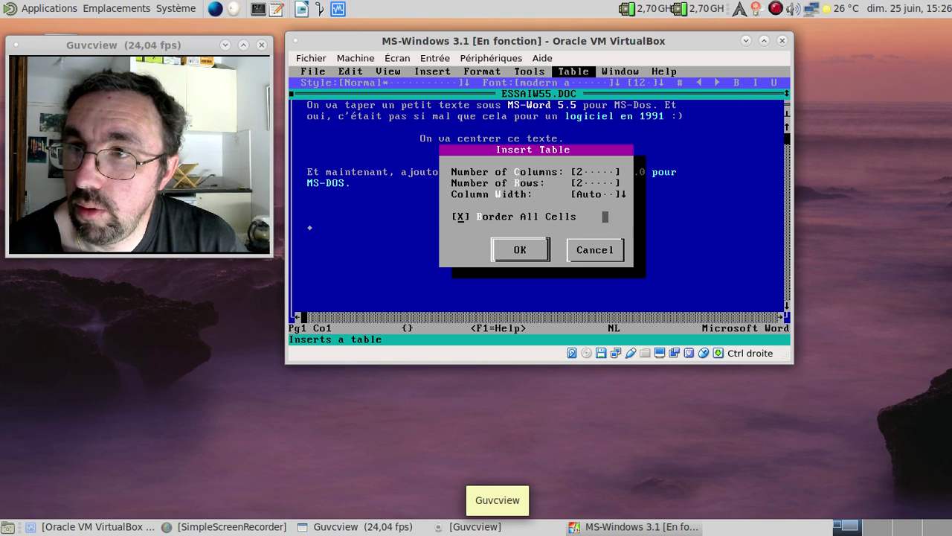
{"action": "left_click", "coordinate": [530, 250]}
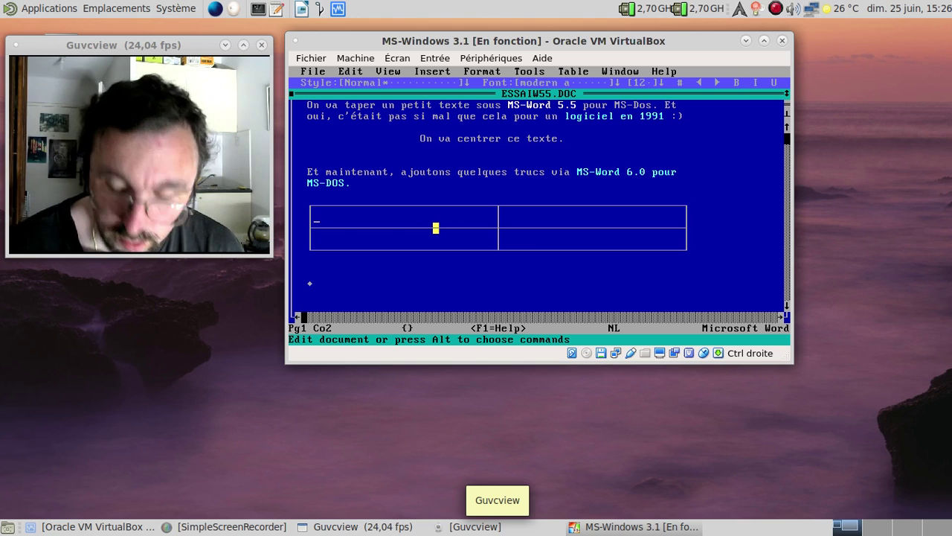
Write "Cellule 1" in the table's first cell and extend the table with a third row.
{"action": "type", "text": "Cellule 1"}
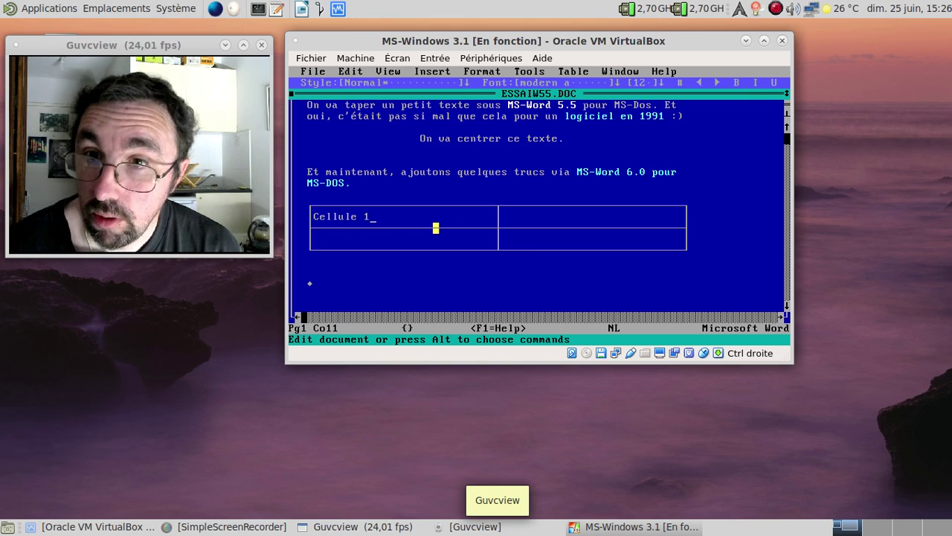
{"action": "key", "text": "Tab"}
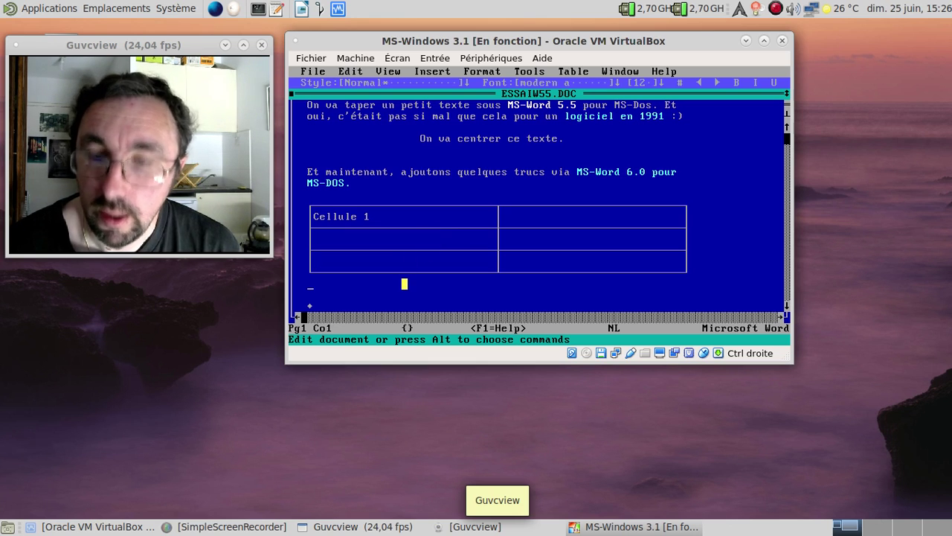
Write "Apparemment, les tableaux n'ont été rajoutés qu'à partir de MS-Word 6 ?!" below the table.
{"action": "type", "text": "mment,"}
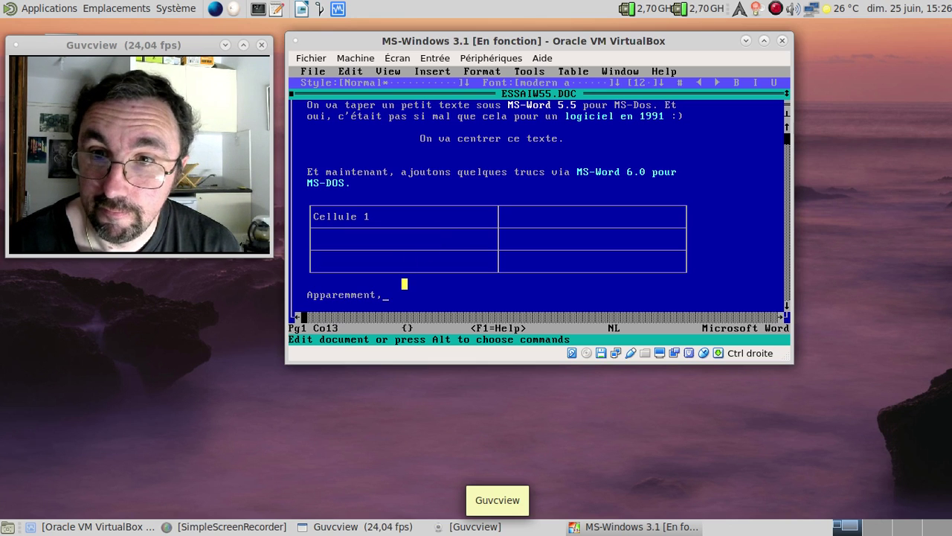
{"action": "type", "text": " les tableaux n'ont "}
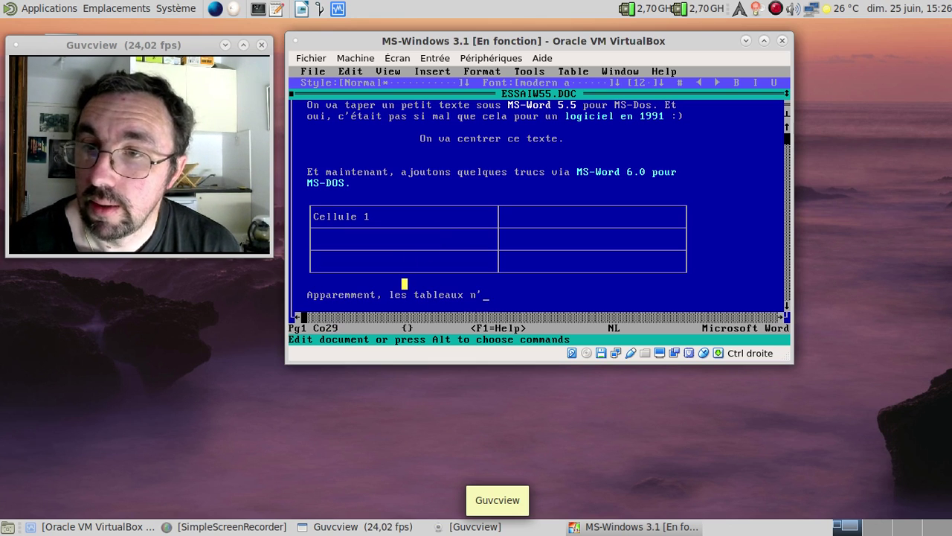
{"action": "type", "text": "été rajouté "}
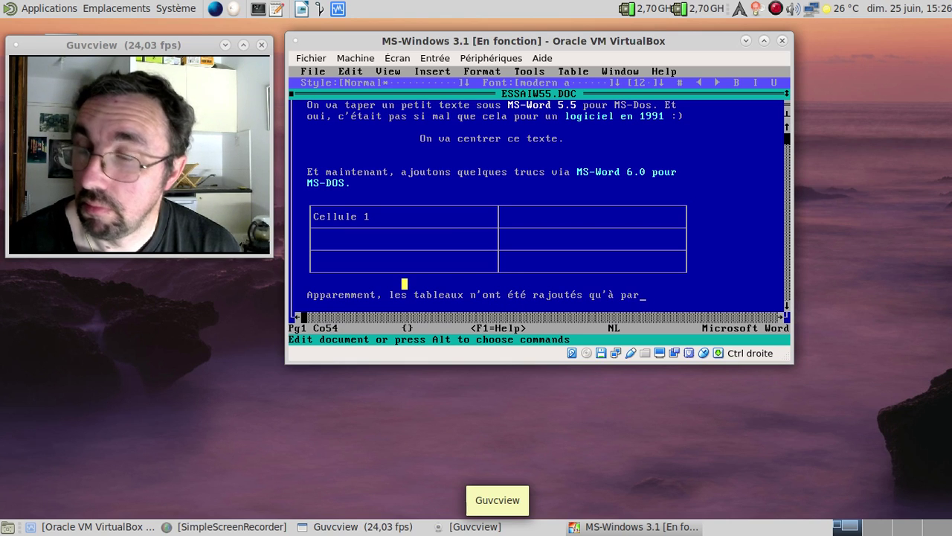
{"action": "type", "text": "on"}
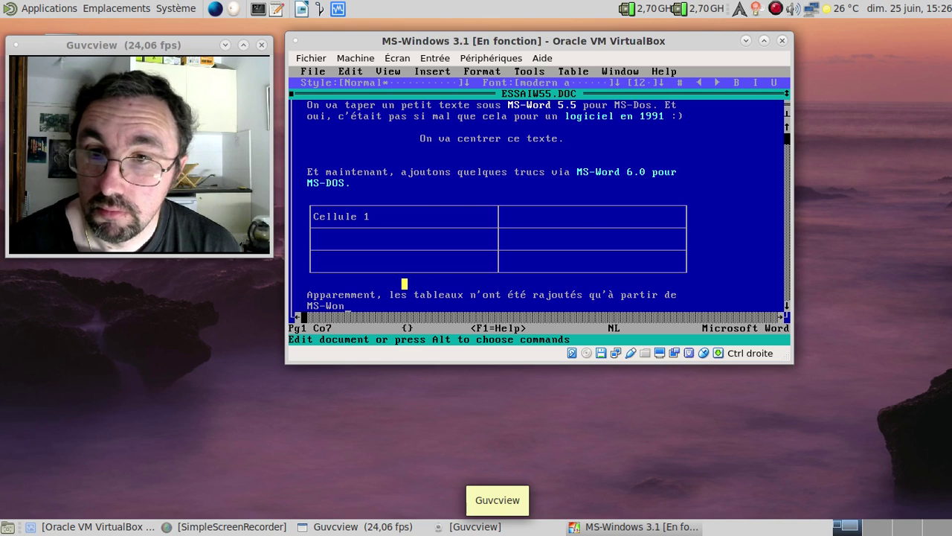
{"action": "key", "text": "BackSpace"}
{"action": "type", "text": "rd 6 ?!"}
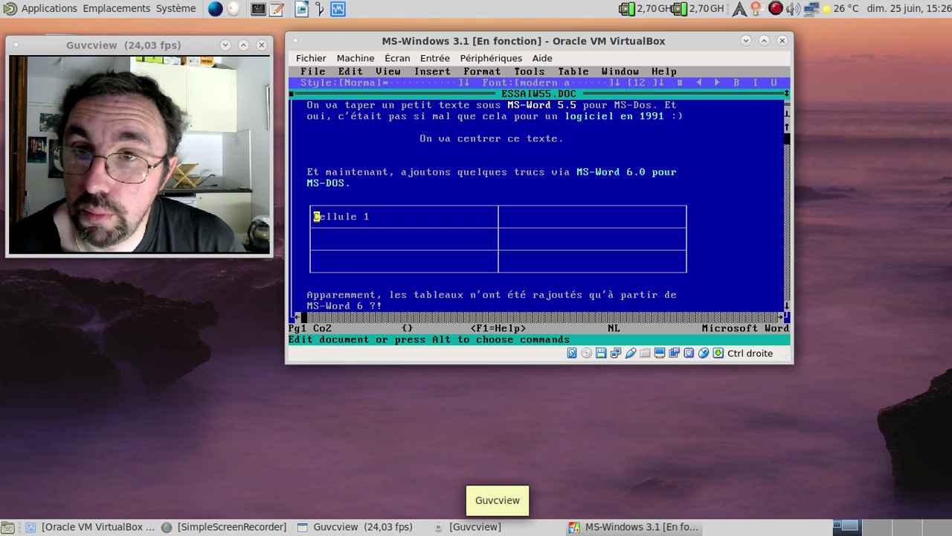
{"action": "left_click", "coordinate": [568, 71]}
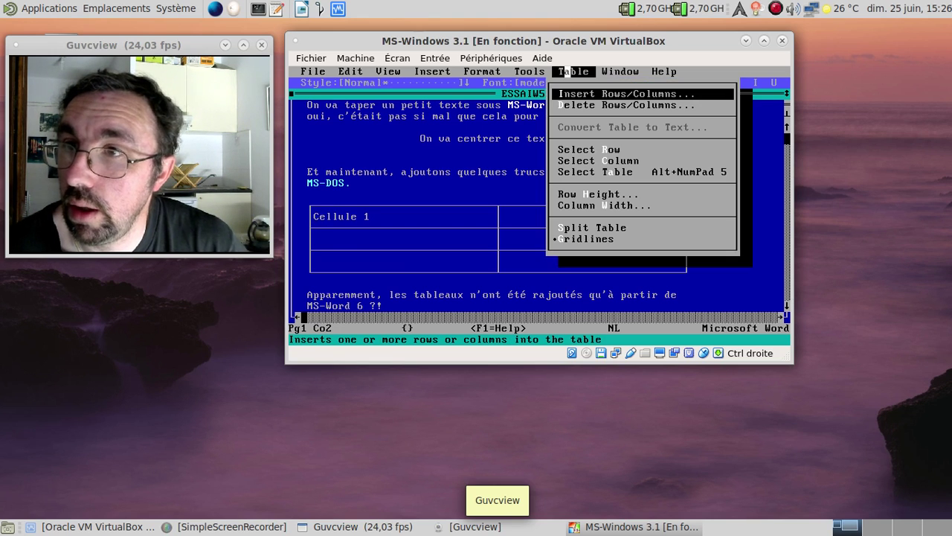
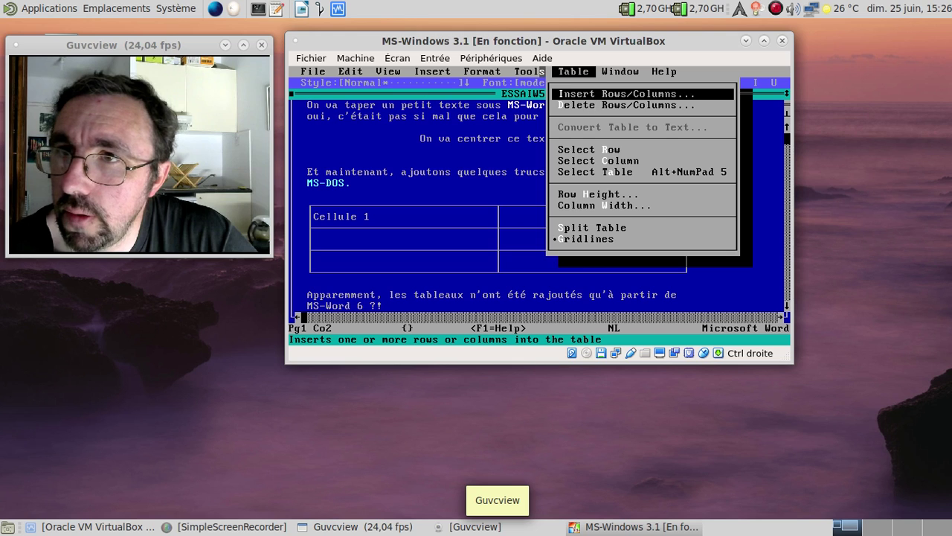
{"action": "left_click", "coordinate": [546, 71]}
{"action": "left_click", "coordinate": [546, 72]}
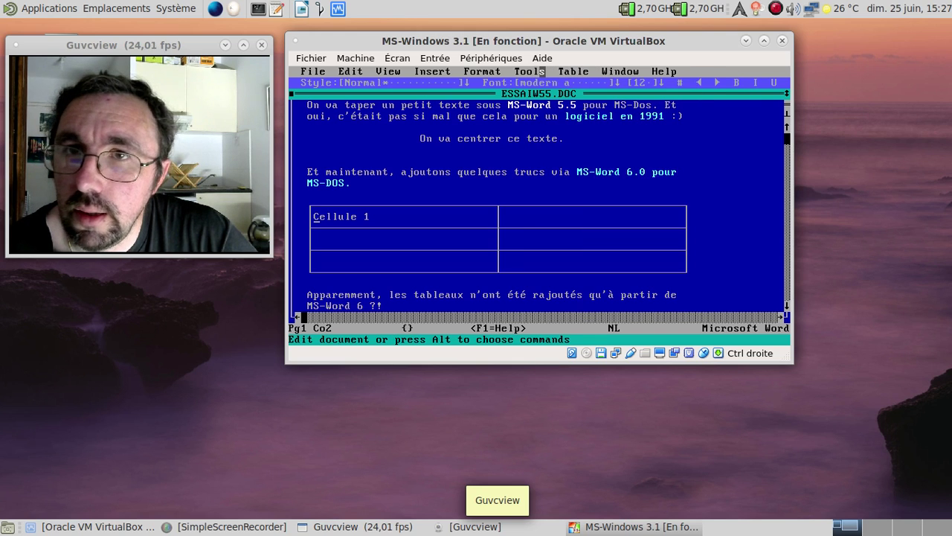
Save the document under the new name ESSAIW6.DOC in Word format, leaving its summary information blank.
{"action": "left_click", "coordinate": [313, 72]}
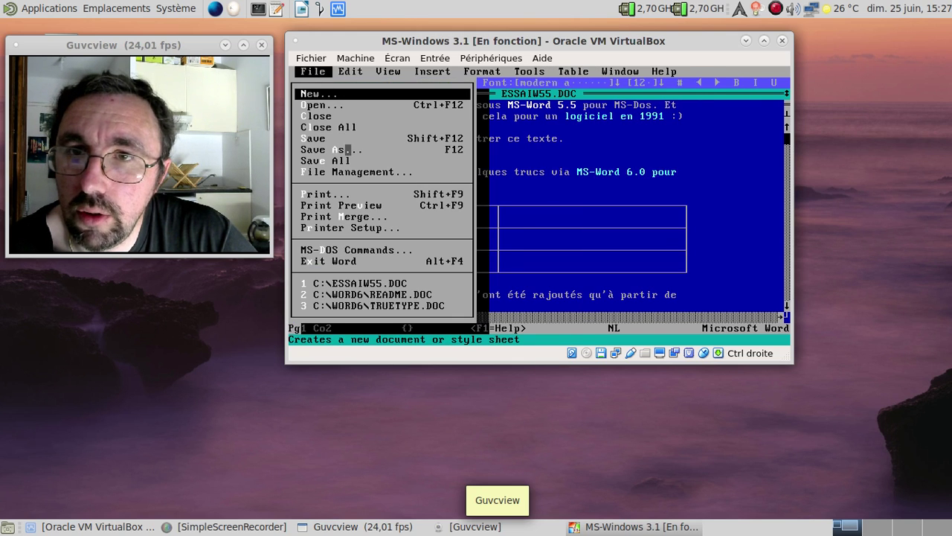
{"action": "left_click", "coordinate": [347, 150]}
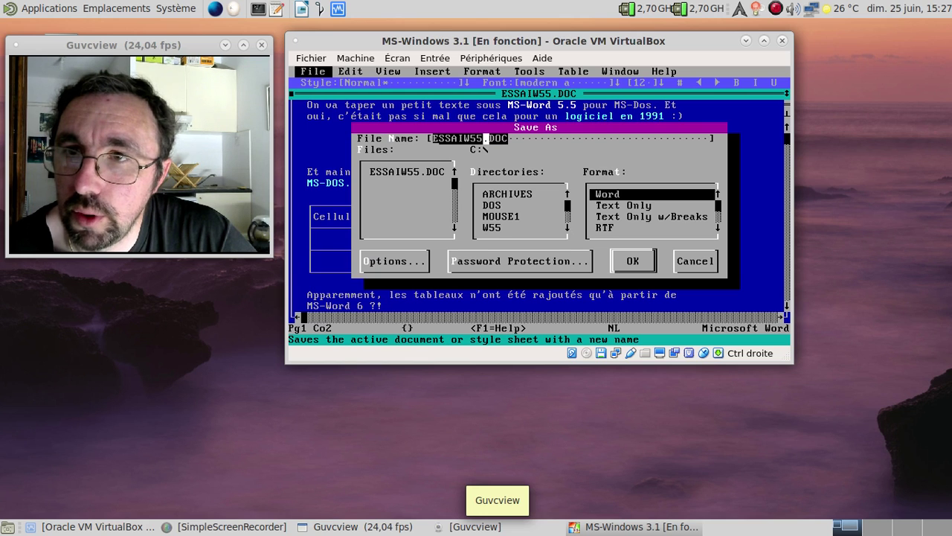
{"action": "left_click", "coordinate": [487, 138]}
{"action": "key", "text": "BackSpace"}
{"action": "key", "text": "BackSpace"}
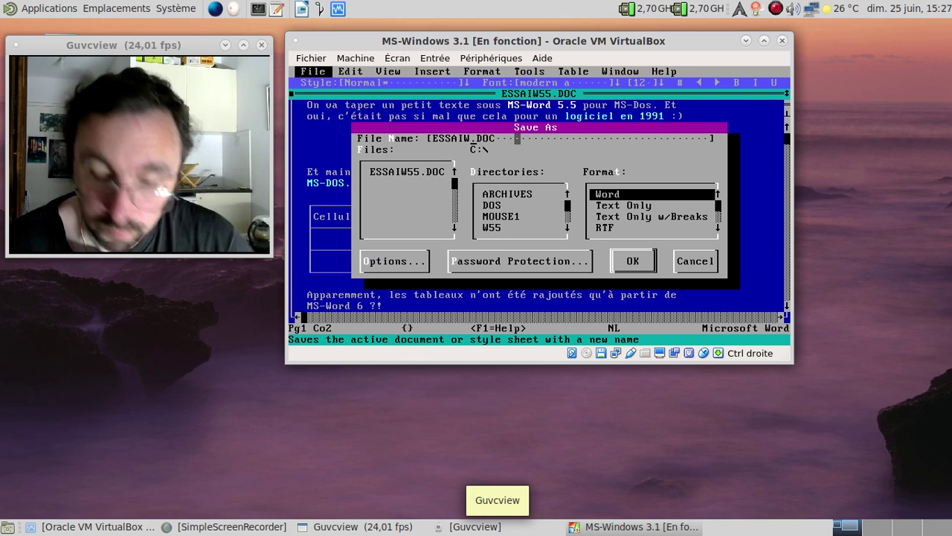
{"action": "type", "text": "6"}
{"action": "key", "text": "Return"}
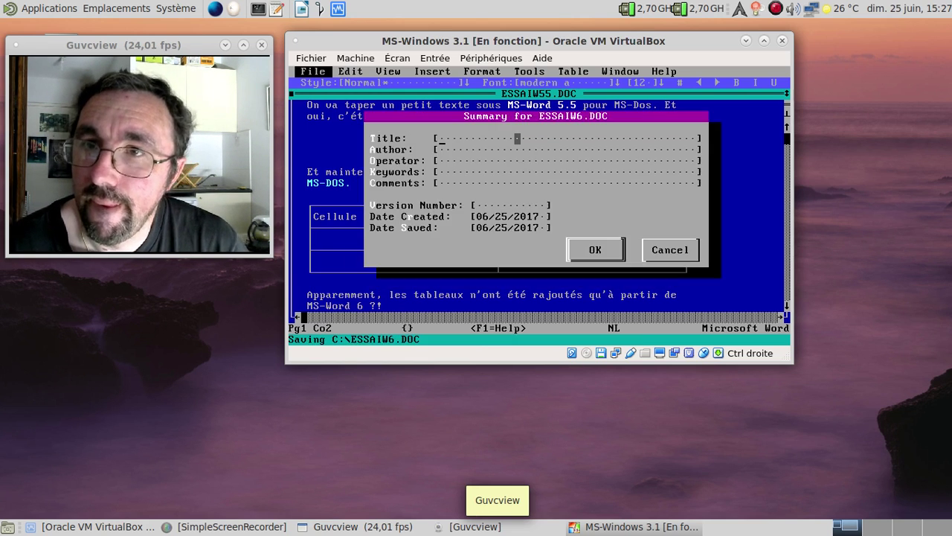
{"action": "left_click", "coordinate": [593, 249]}
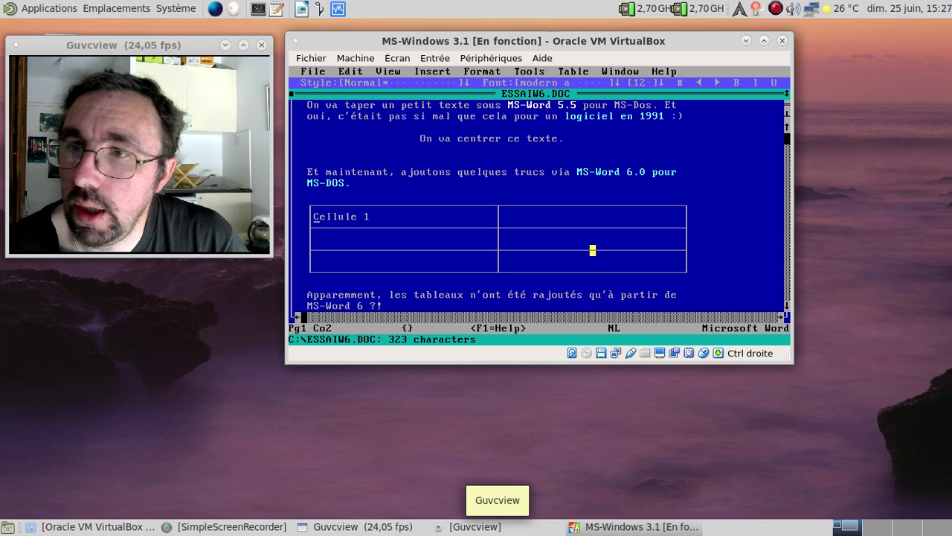
Examine the document's page layout in Print Preview, enlarged to 100%, and return to editing.
{"action": "left_click", "coordinate": [316, 72]}
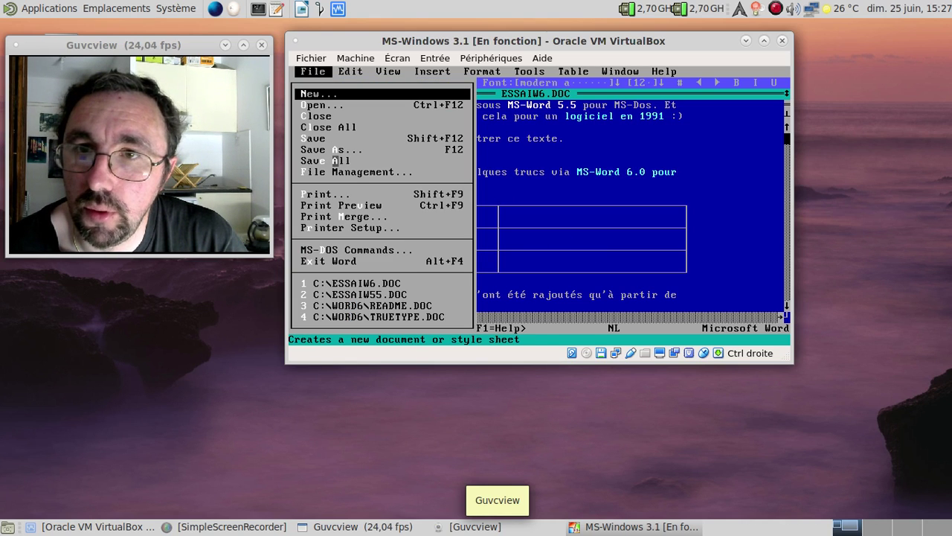
{"action": "left_click", "coordinate": [355, 205]}
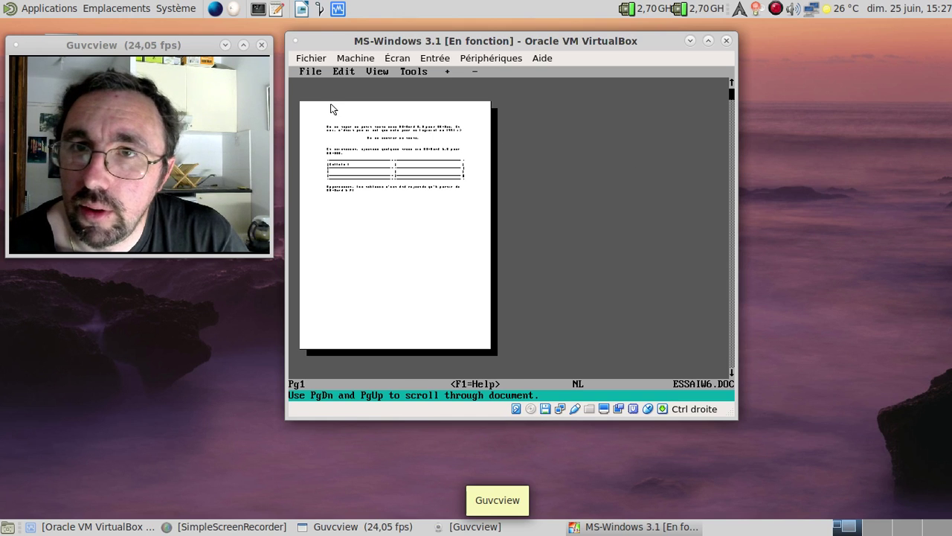
{"action": "left_click", "coordinate": [449, 72]}
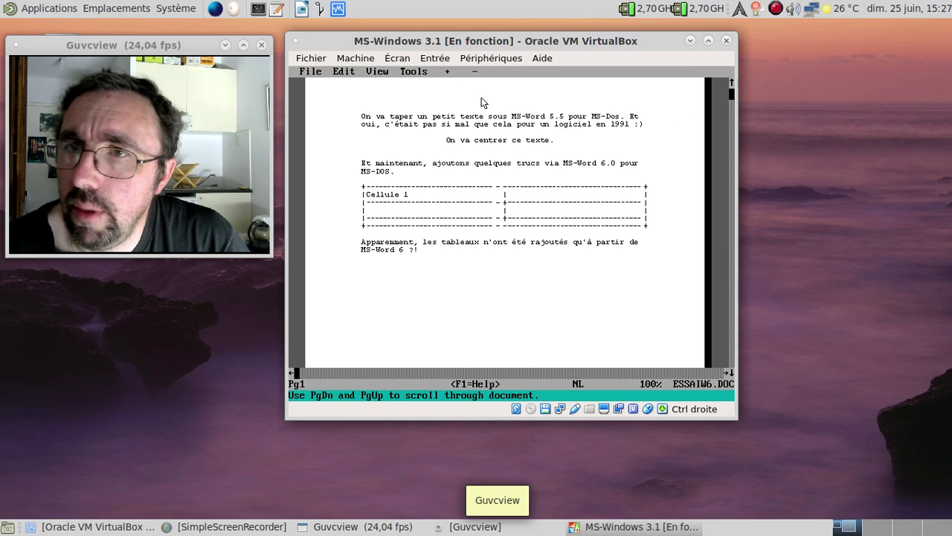
{"action": "left_click", "coordinate": [322, 74]}
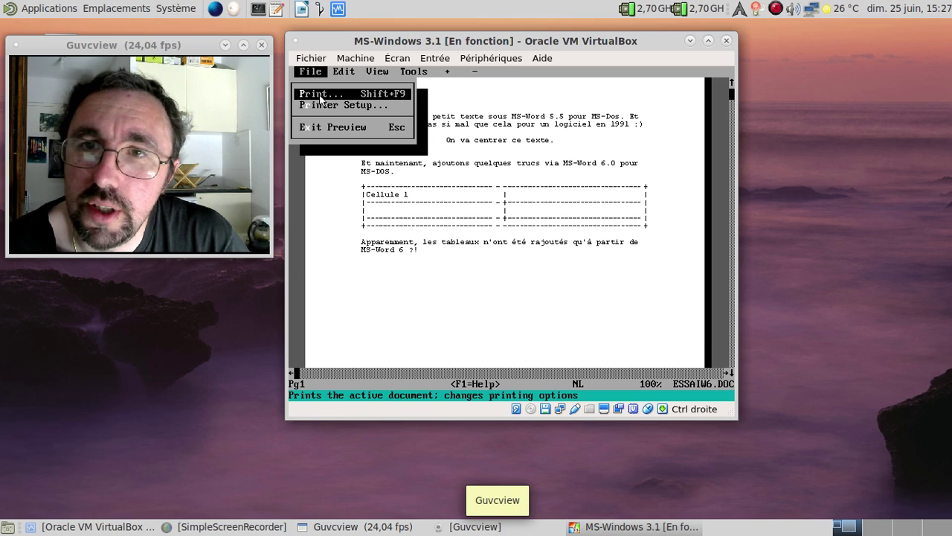
{"action": "left_click", "coordinate": [327, 126]}
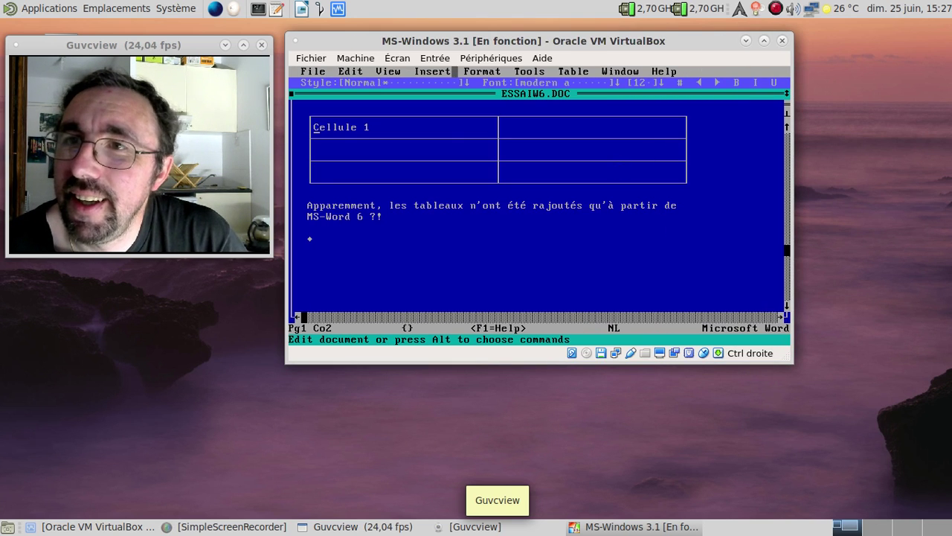
Make the word "tableaux" bold in the sentence below the table.
{"action": "left_click_drag", "start_coordinate": [416, 205], "coordinate": [469, 206]}
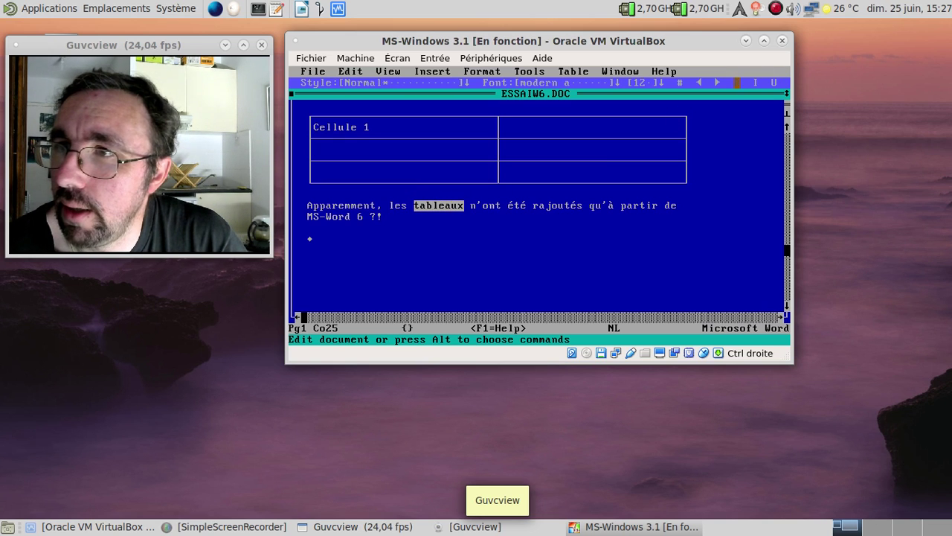
{"action": "left_click", "coordinate": [737, 81]}
{"action": "left_click", "coordinate": [736, 161]}
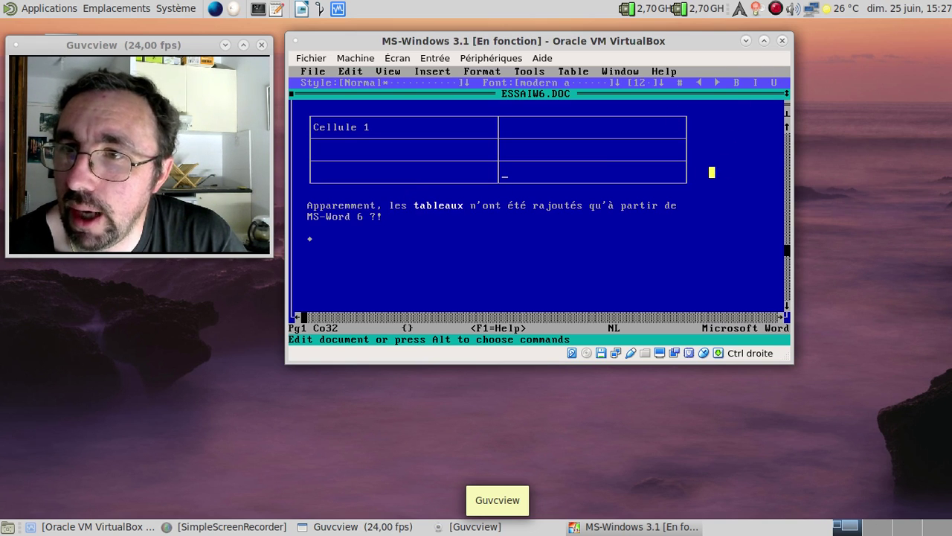
{"action": "left_click", "coordinate": [781, 128]}
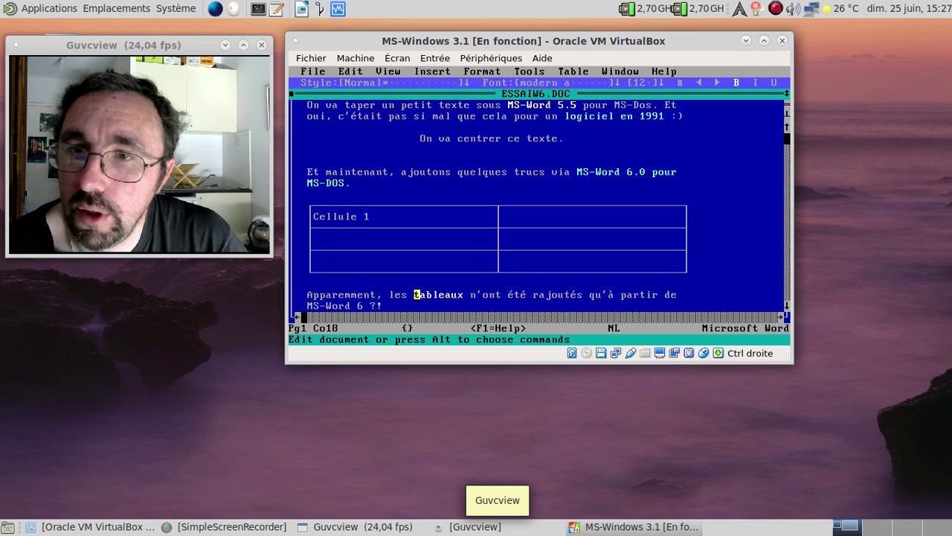
{"action": "left_click", "coordinate": [471, 72]}
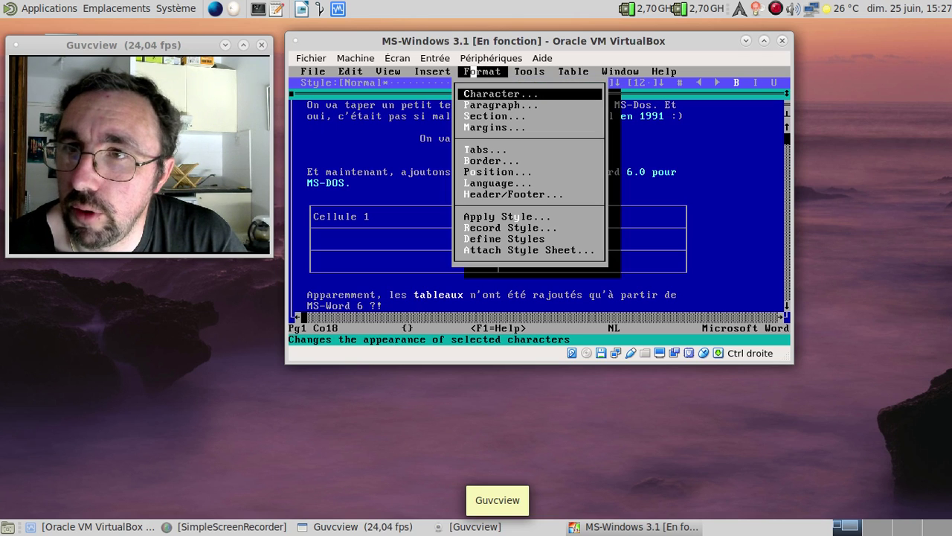
{"action": "left_click", "coordinate": [494, 94]}
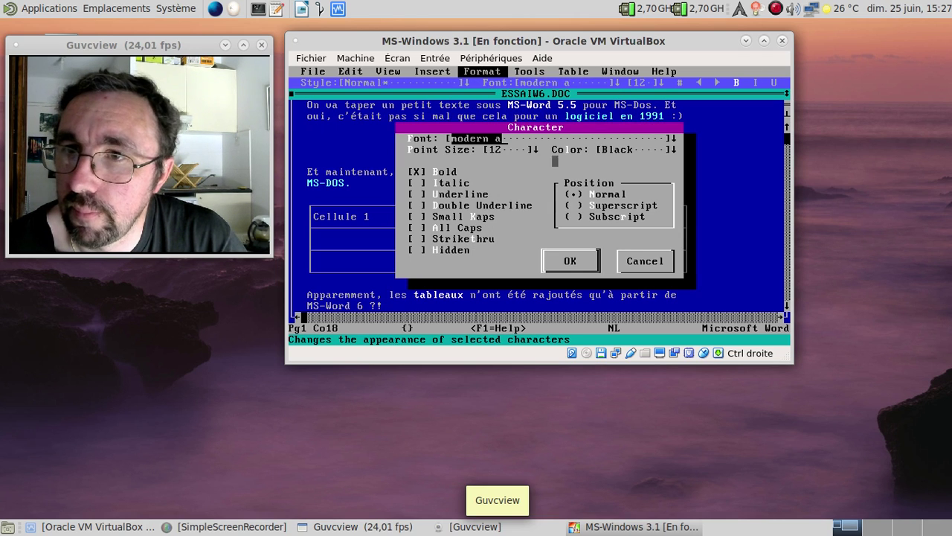
{"action": "left_click", "coordinate": [630, 269]}
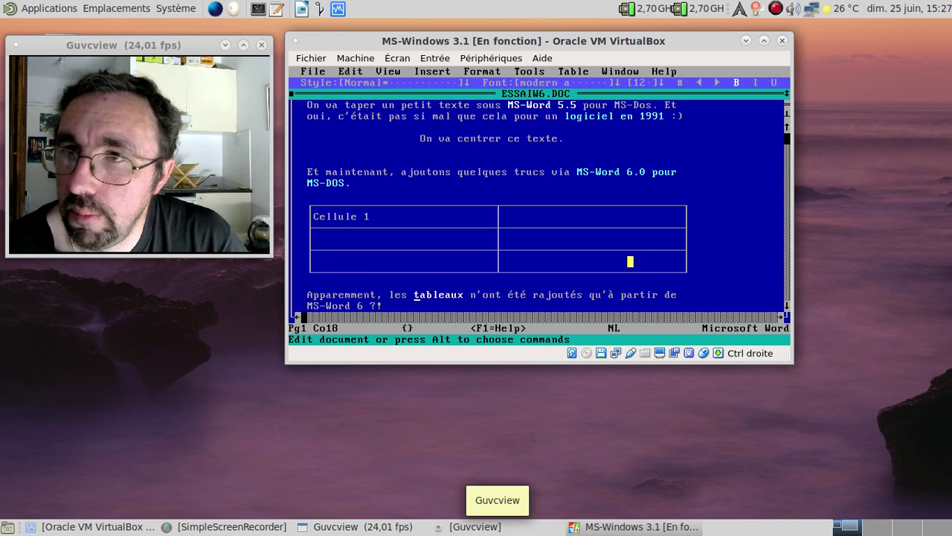
Set the alignment of the paragraph below the table to Justified and save the document.
{"action": "left_click", "coordinate": [499, 71]}
{"action": "left_click", "coordinate": [512, 105]}
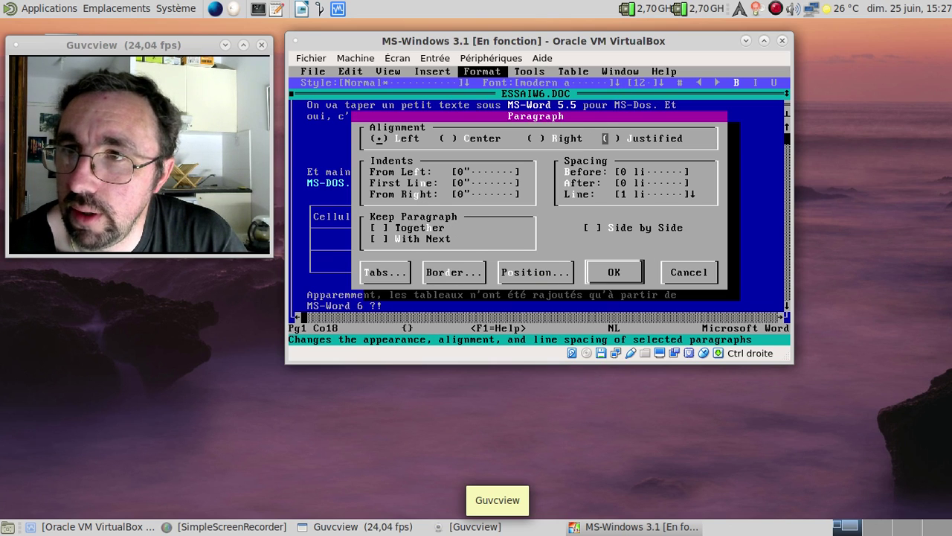
{"action": "left_click", "coordinate": [619, 272]}
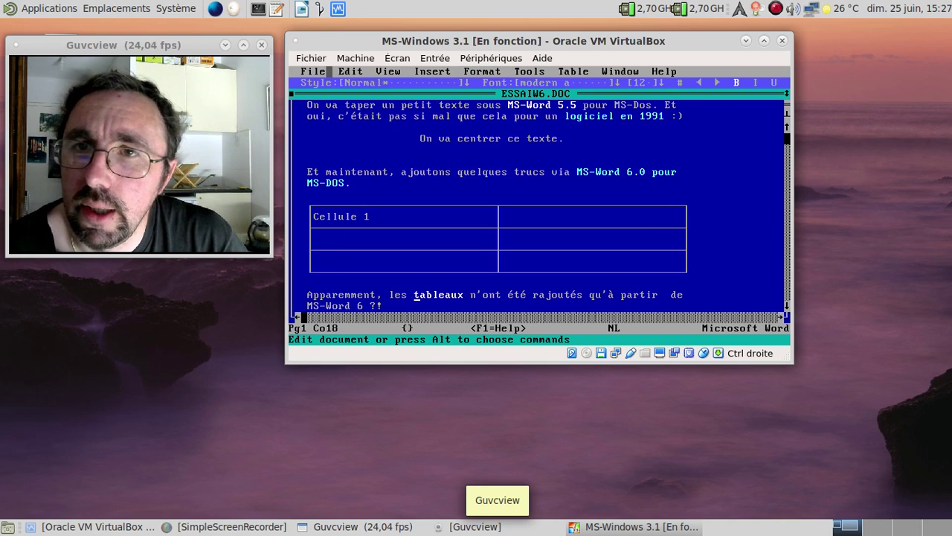
{"action": "left_click", "coordinate": [316, 72]}
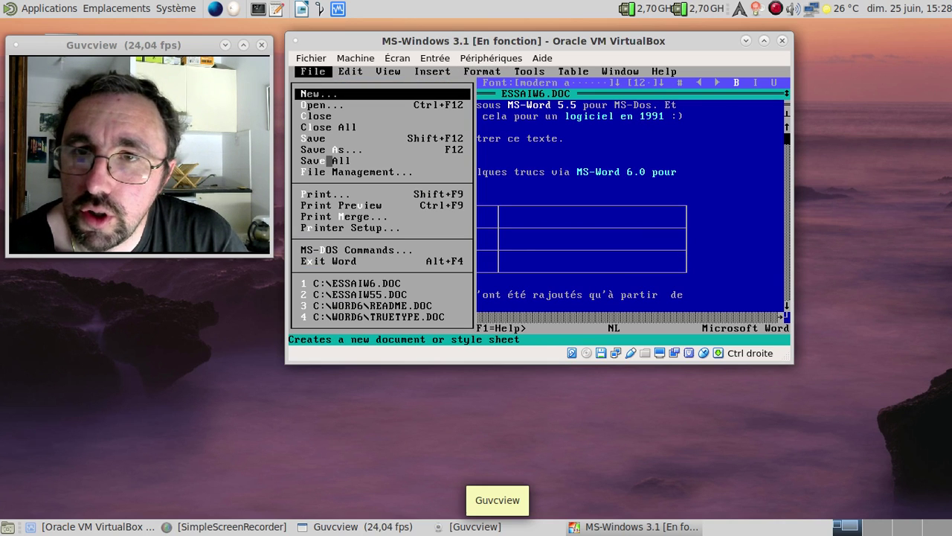
{"action": "left_click", "coordinate": [323, 139]}
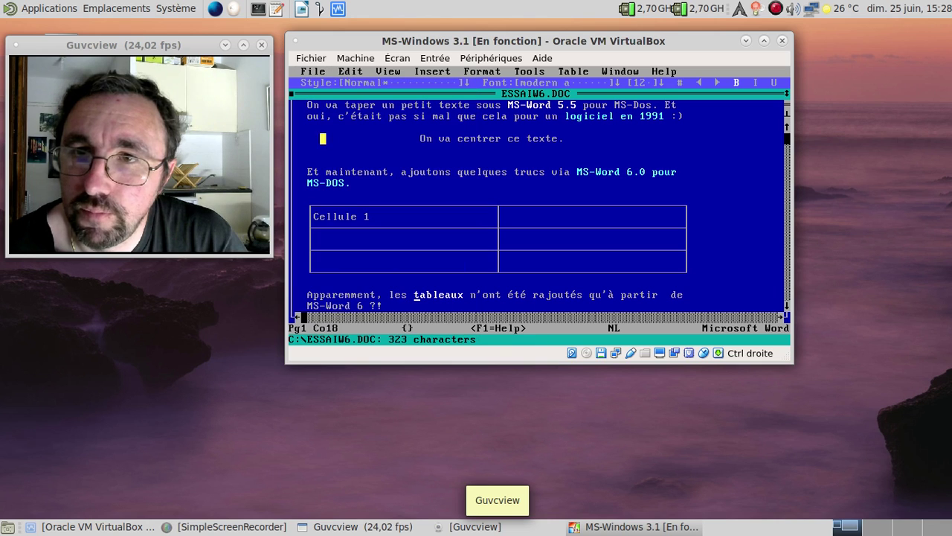
{"action": "left_click", "coordinate": [486, 72]}
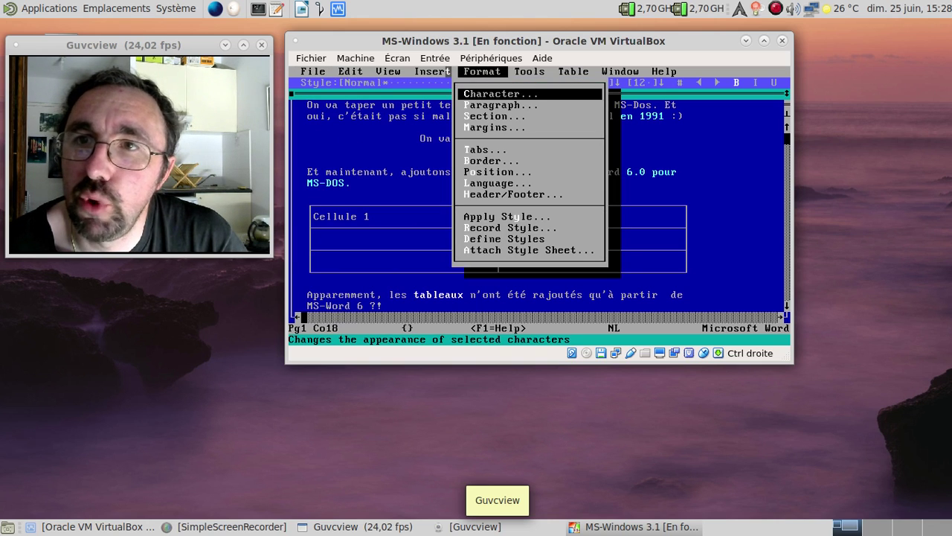
{"action": "left_click", "coordinate": [449, 71]}
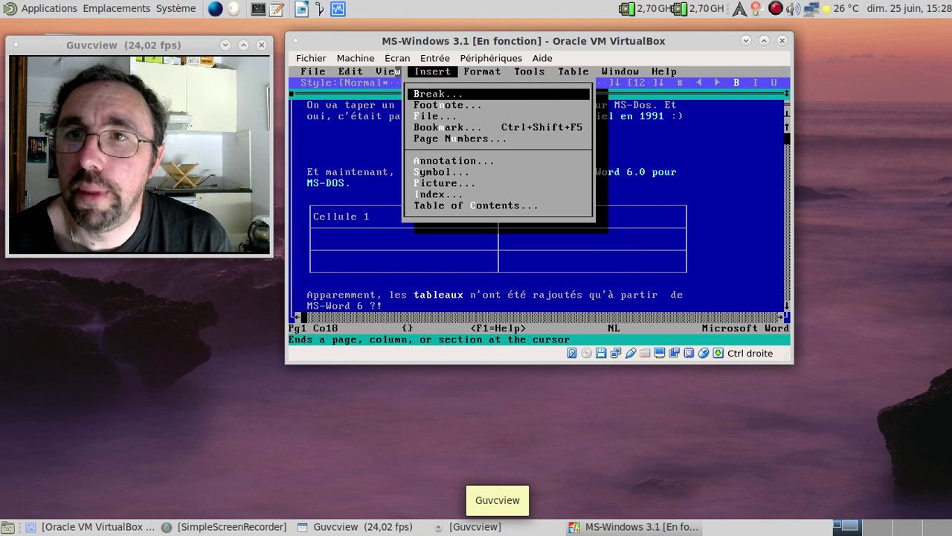
{"action": "left_click", "coordinate": [401, 71]}
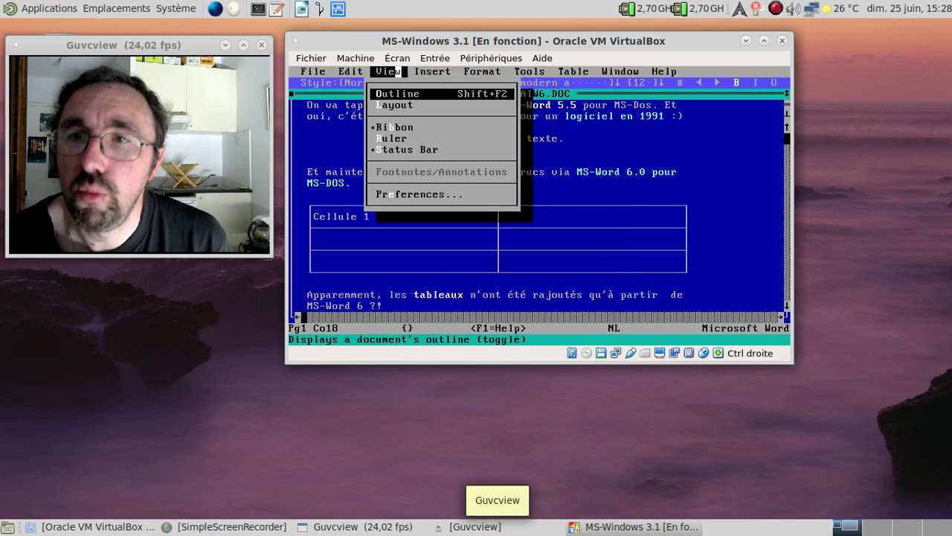
{"action": "left_click", "coordinate": [352, 71]}
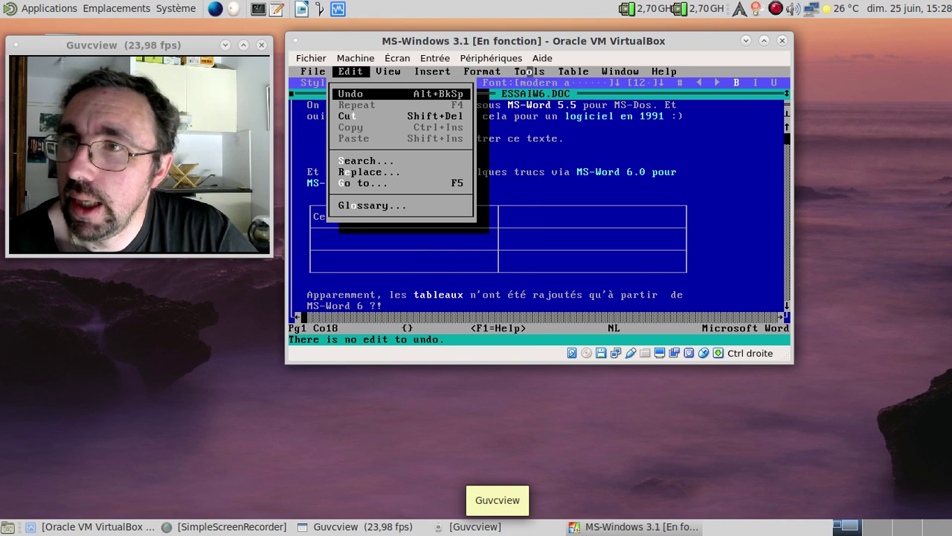
{"action": "left_click", "coordinate": [570, 71]}
{"action": "left_click", "coordinate": [605, 72]}
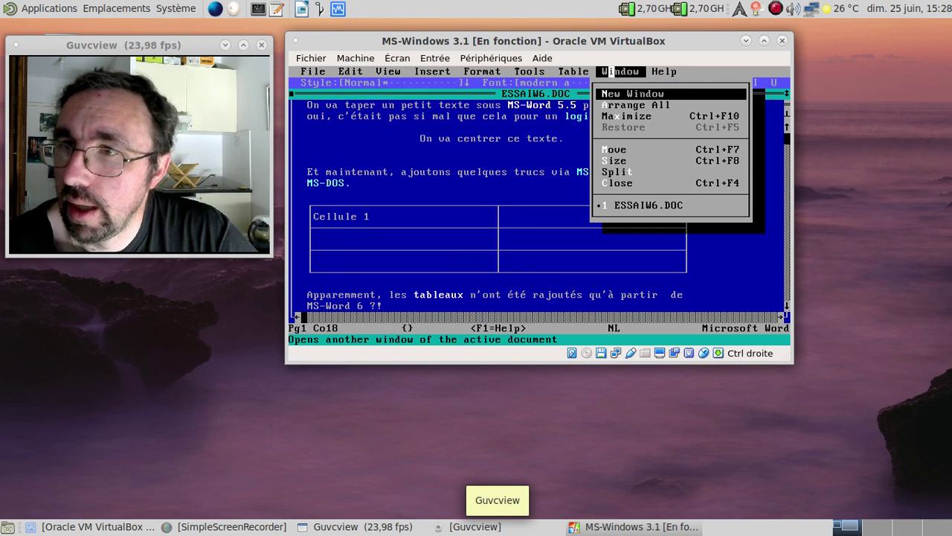
Read the "Columns and tables" topic in the "Word 5.0 to 6.0" help and close the help window.
{"action": "left_click", "coordinate": [656, 72]}
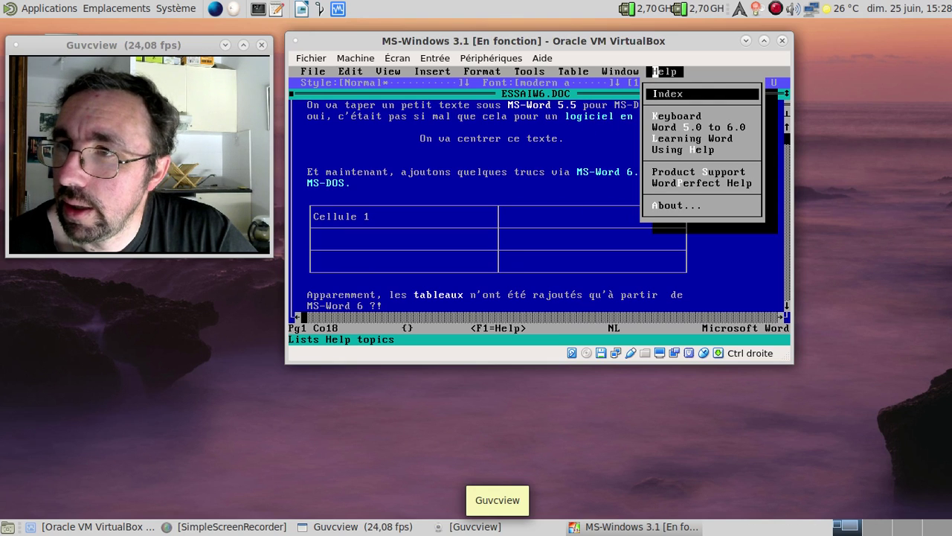
{"action": "left_click", "coordinate": [693, 127]}
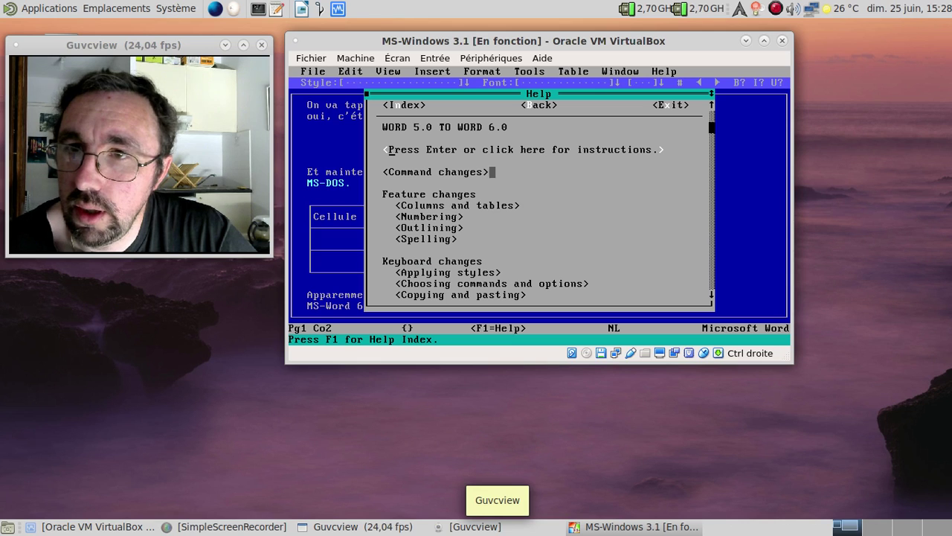
{"action": "left_click", "coordinate": [462, 205]}
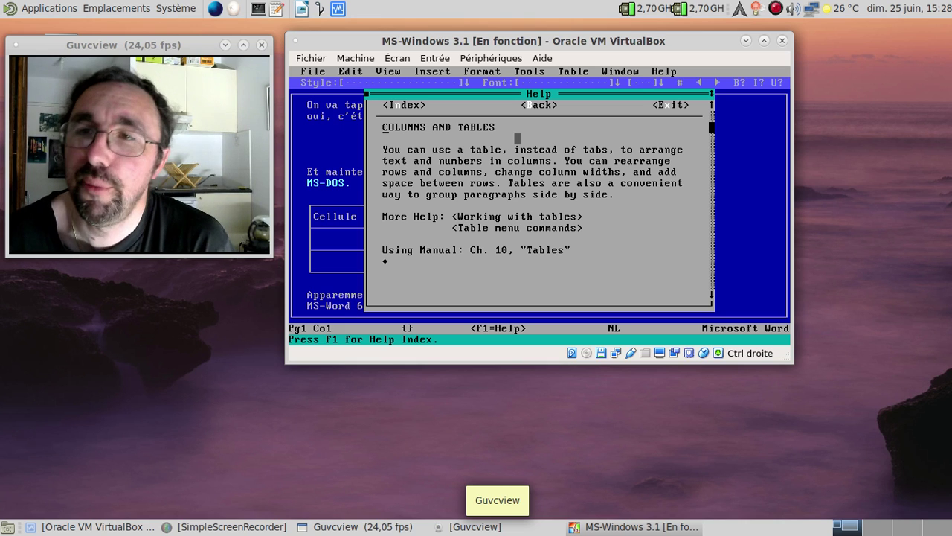
{"action": "left_click", "coordinate": [367, 94]}
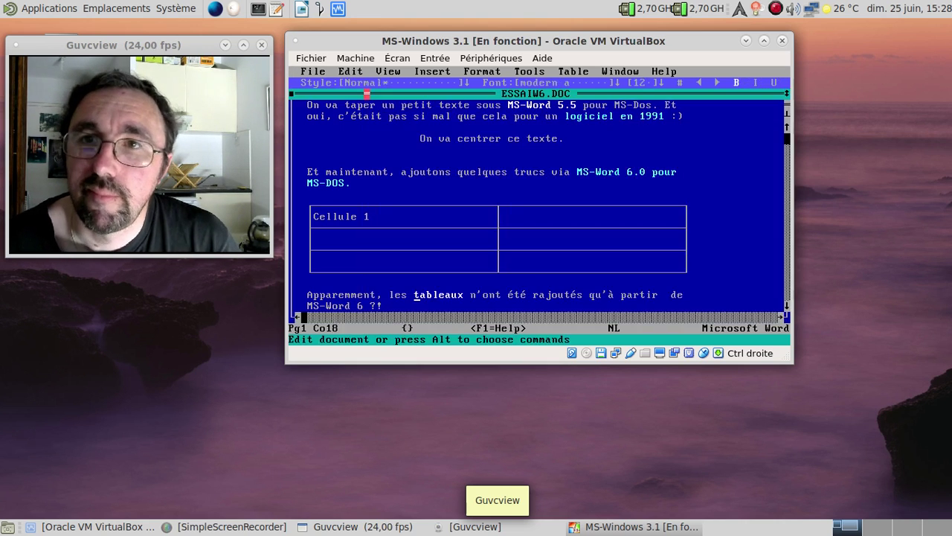
Exit Word for DOS and start Windows with the win command at the DOS prompt.
{"action": "left_click", "coordinate": [323, 71]}
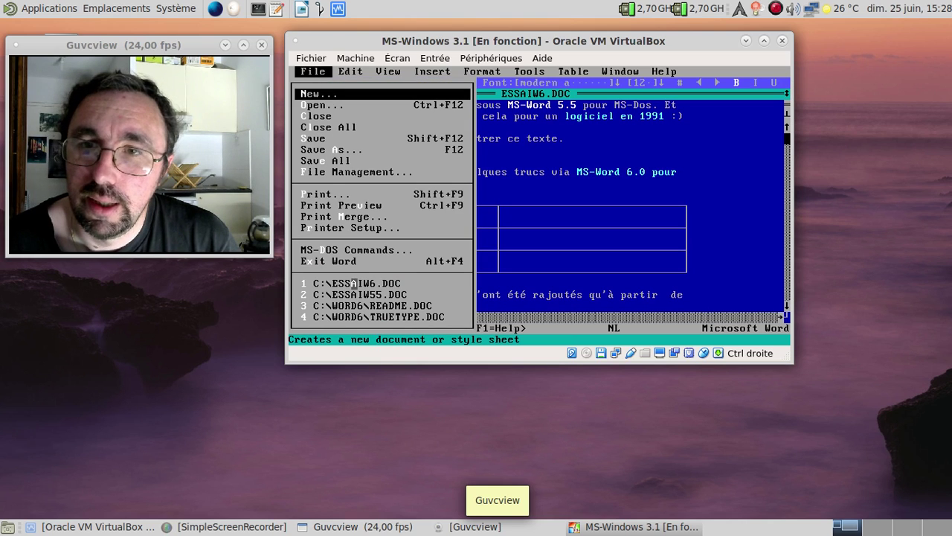
{"action": "left_click", "coordinate": [347, 261]}
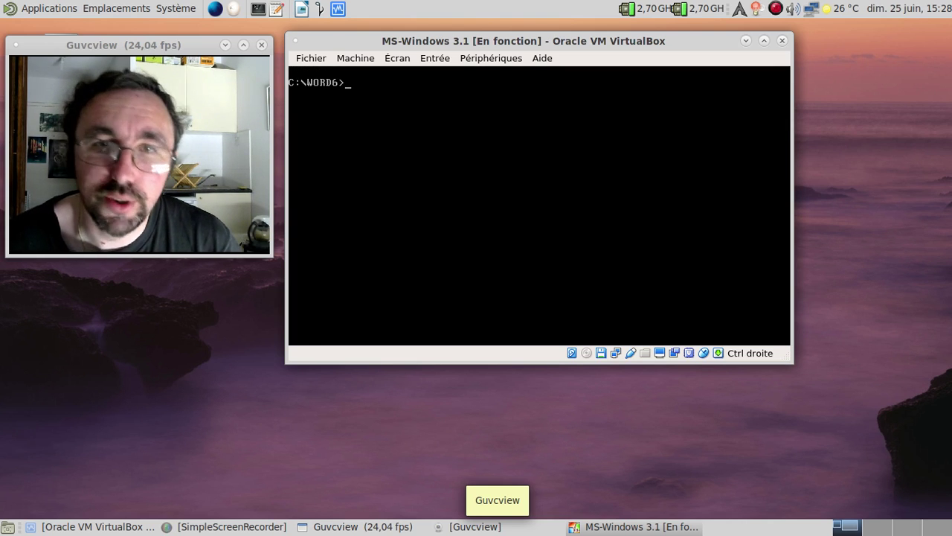
{"action": "type", "text": "cd"}
{"action": "key", "text": "Return"}
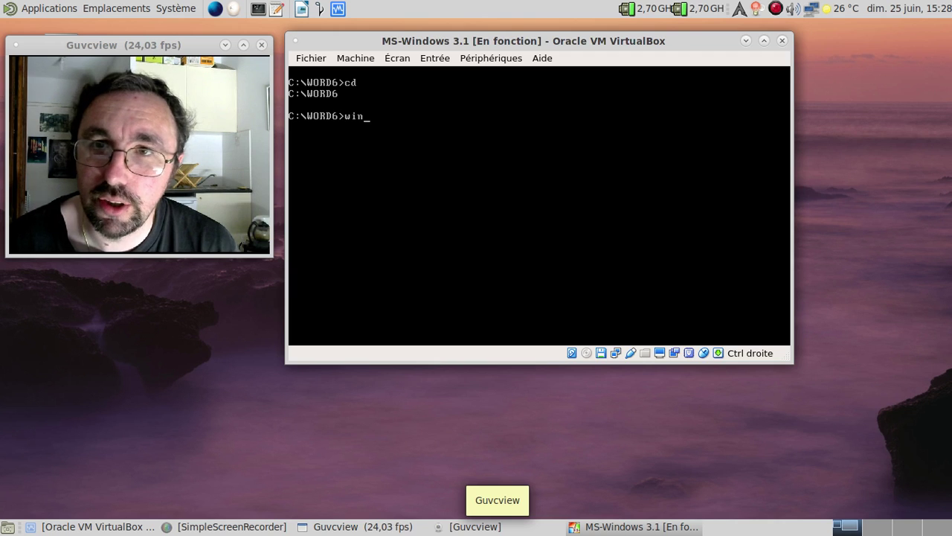
{"action": "type", "text": "win"}
{"action": "key", "text": "Return"}
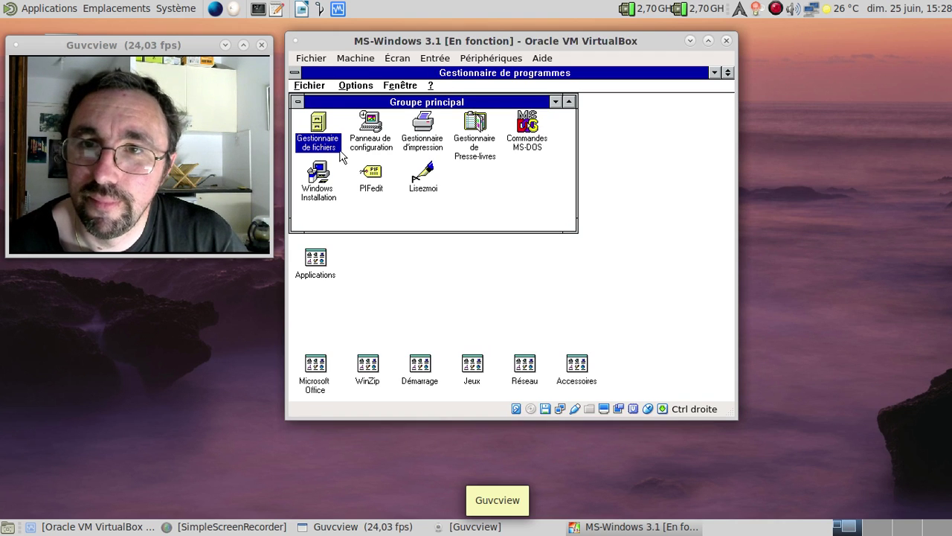
Open essaiw55.doc from the root of drive C through the File Manager, ignoring the missing NORMAL.STY style sheet.
{"action": "double_click", "coordinate": [311, 142]}
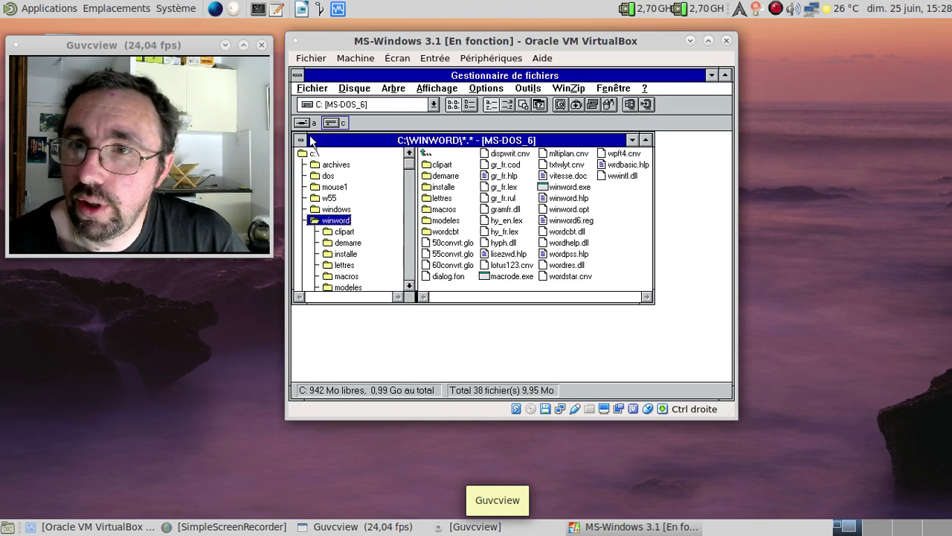
{"action": "left_click", "coordinate": [306, 154]}
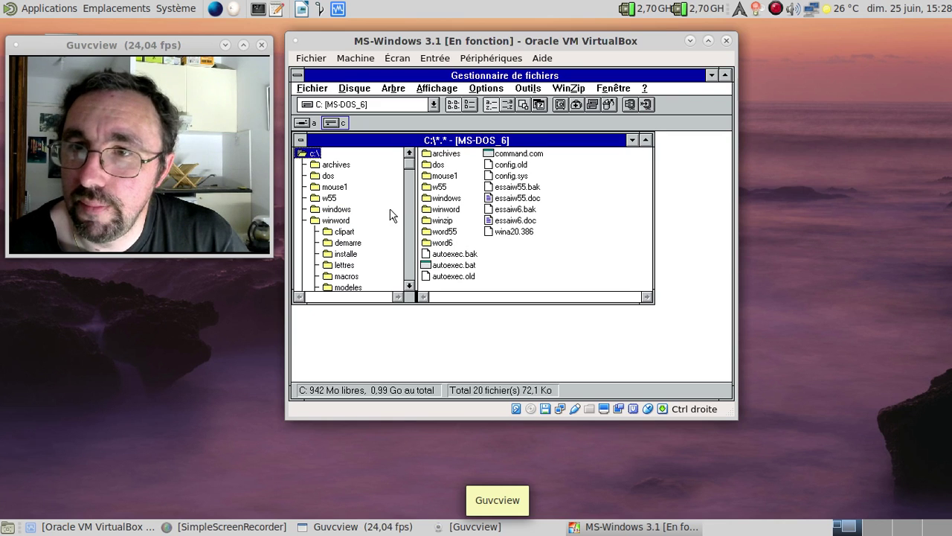
{"action": "double_click", "coordinate": [524, 199]}
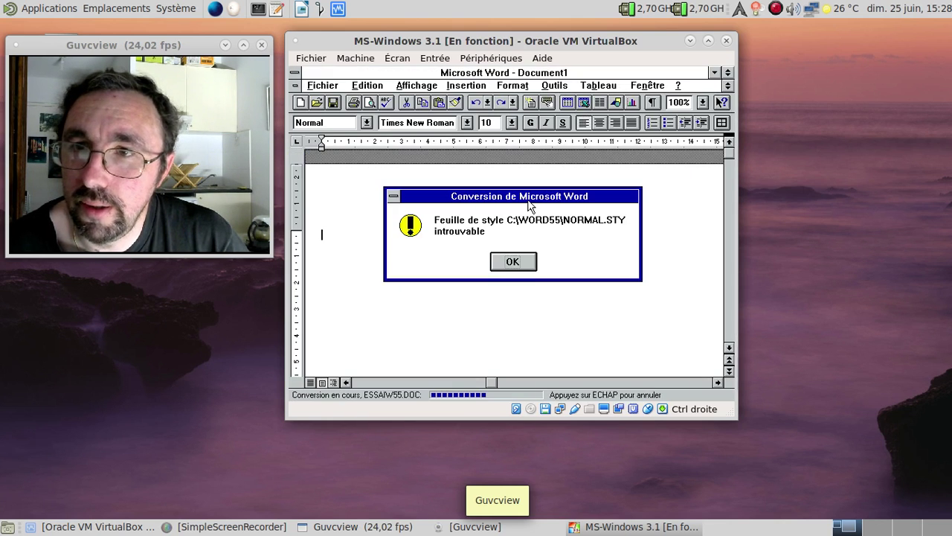
{"action": "left_click", "coordinate": [513, 261]}
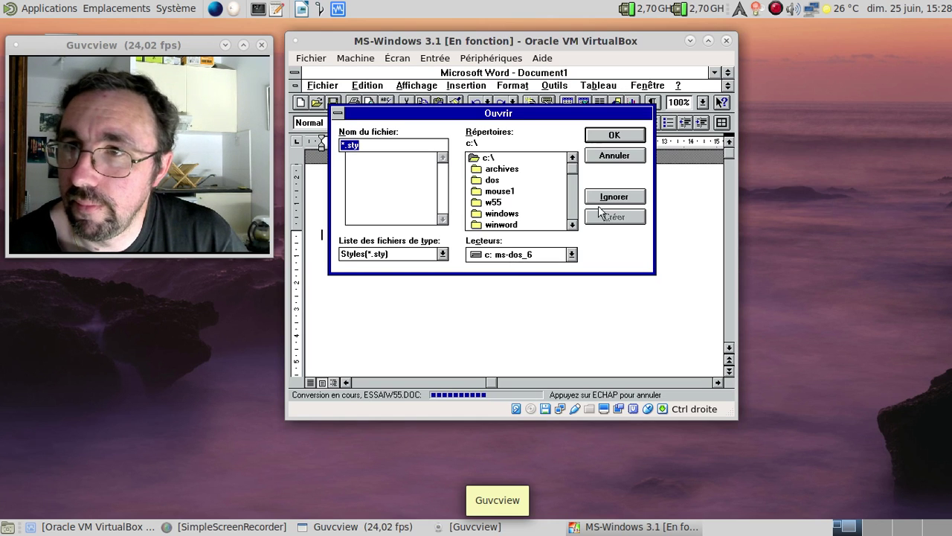
{"action": "left_click", "coordinate": [614, 197]}
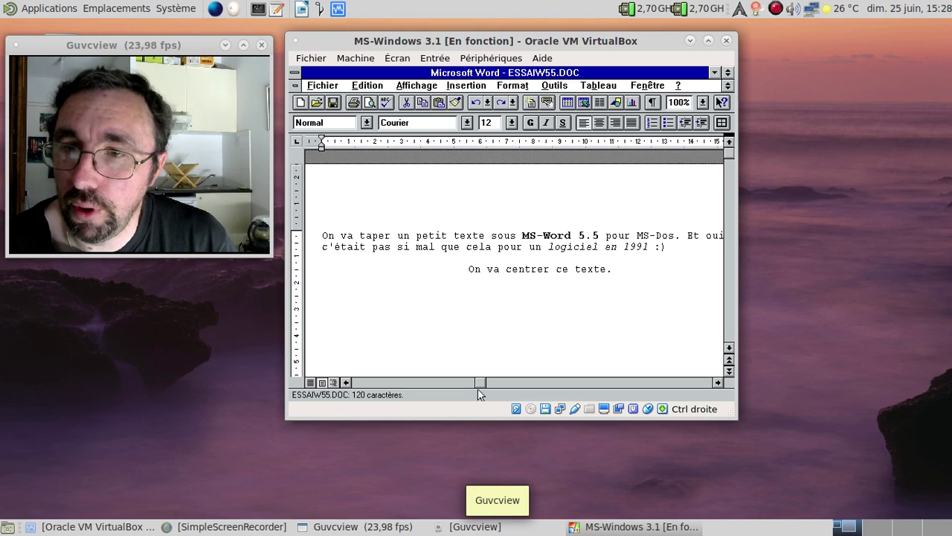
Examine the layout of ESSAIW55.DOC in print preview at 75% and quit Word.
{"action": "left_click_drag", "start_coordinate": [480, 386], "coordinate": [511, 386]}
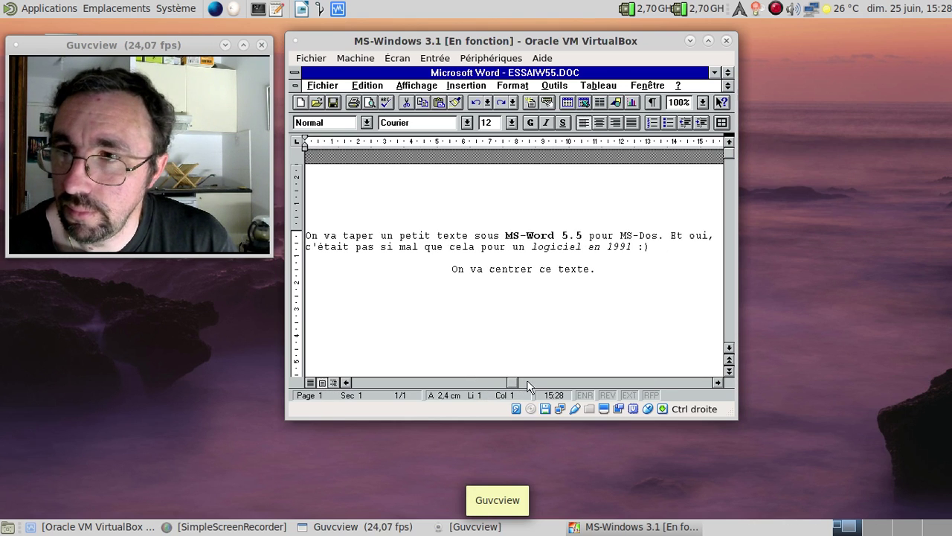
{"action": "left_click", "coordinate": [466, 381]}
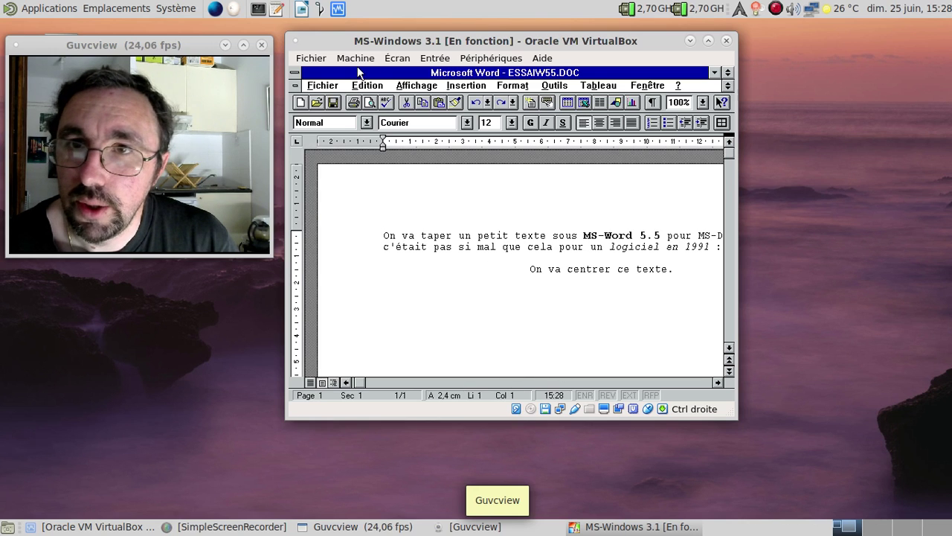
{"action": "left_click", "coordinate": [323, 88]}
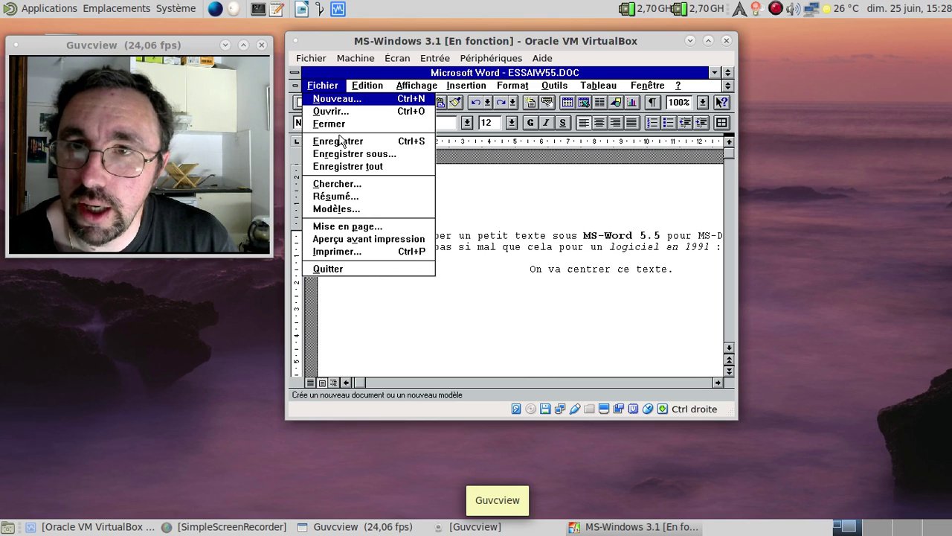
{"action": "left_click", "coordinate": [362, 238]}
{"action": "left_click", "coordinate": [403, 102]}
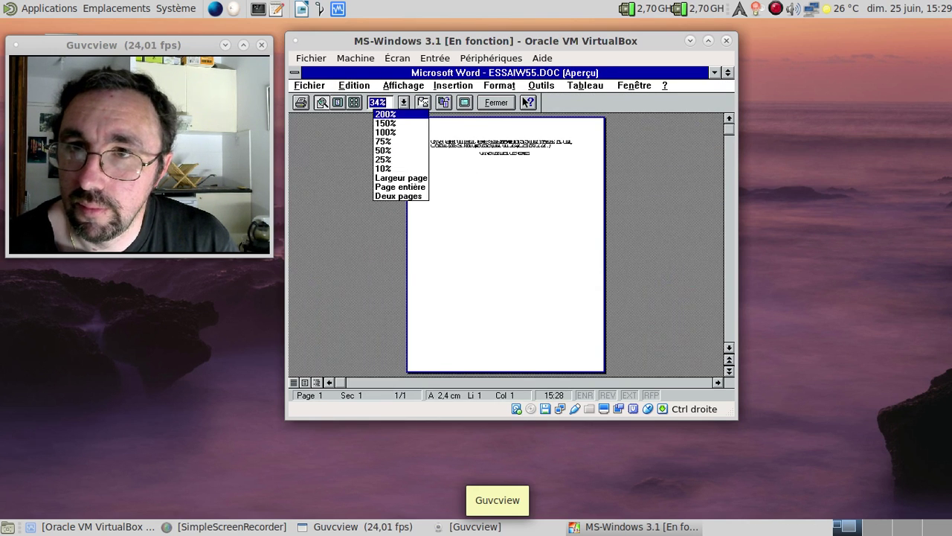
{"action": "left_click", "coordinate": [391, 141]}
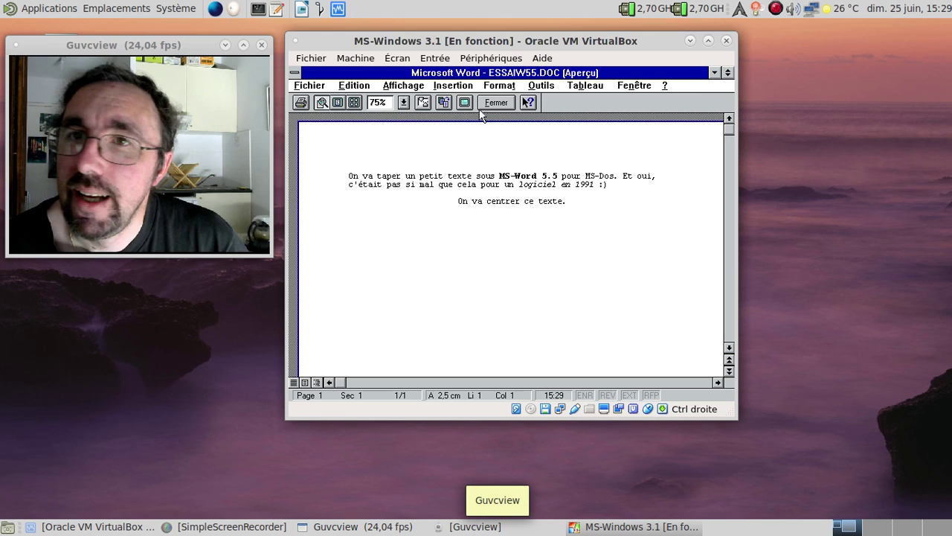
{"action": "left_click", "coordinate": [306, 86]}
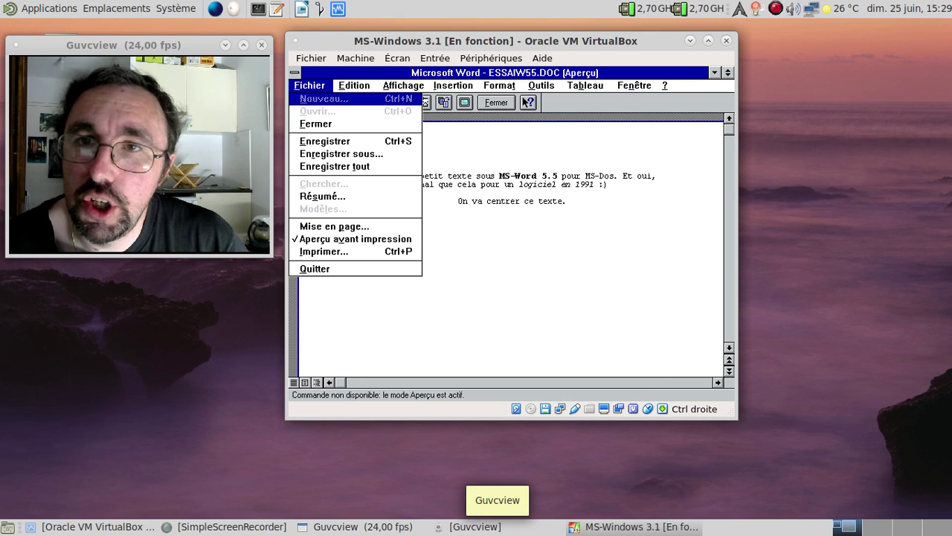
{"action": "left_click", "coordinate": [322, 271]}
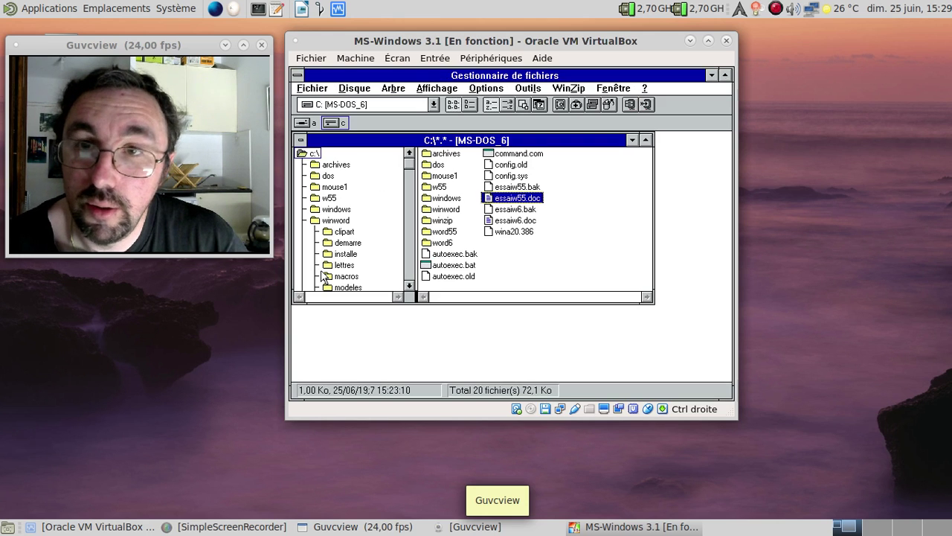
Open essaiw6.doc from the File Manager, ignoring the missing NORMAL.STY style sheet.
{"action": "double_click", "coordinate": [517, 220]}
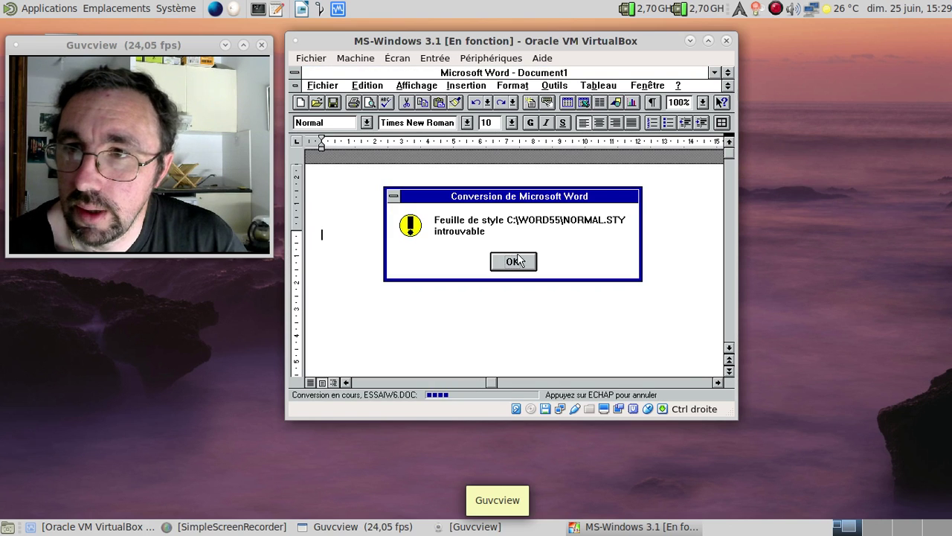
{"action": "left_click", "coordinate": [513, 262]}
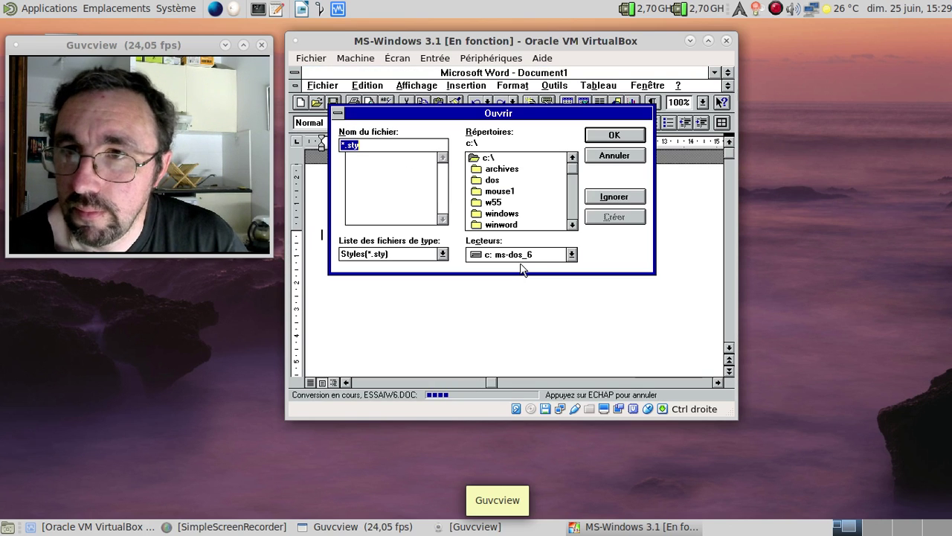
{"action": "left_click", "coordinate": [615, 198]}
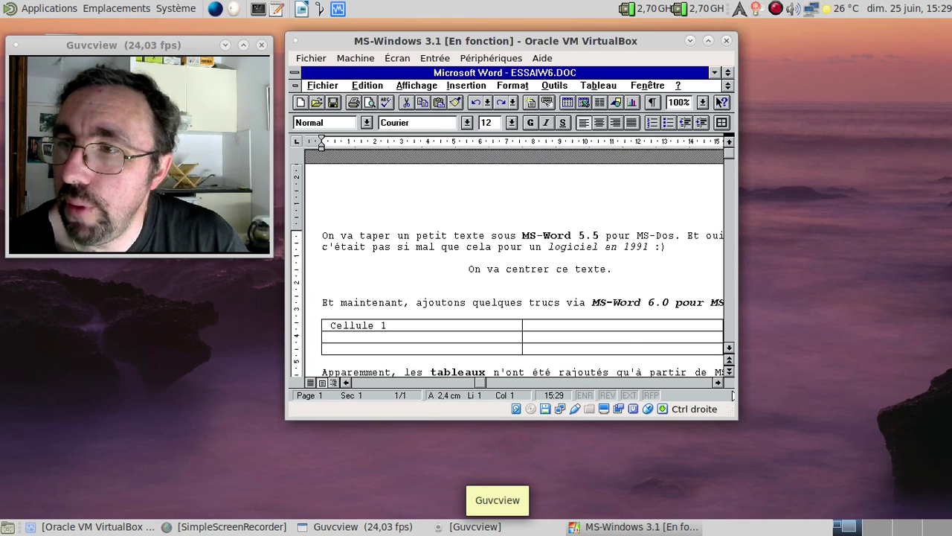
Examine the text, formatting and table of ESSAIW6.DOC in the document view.
{"action": "left_click", "coordinate": [728, 350]}
{"action": "left_click", "coordinate": [728, 351]}
{"action": "left_click", "coordinate": [729, 350]}
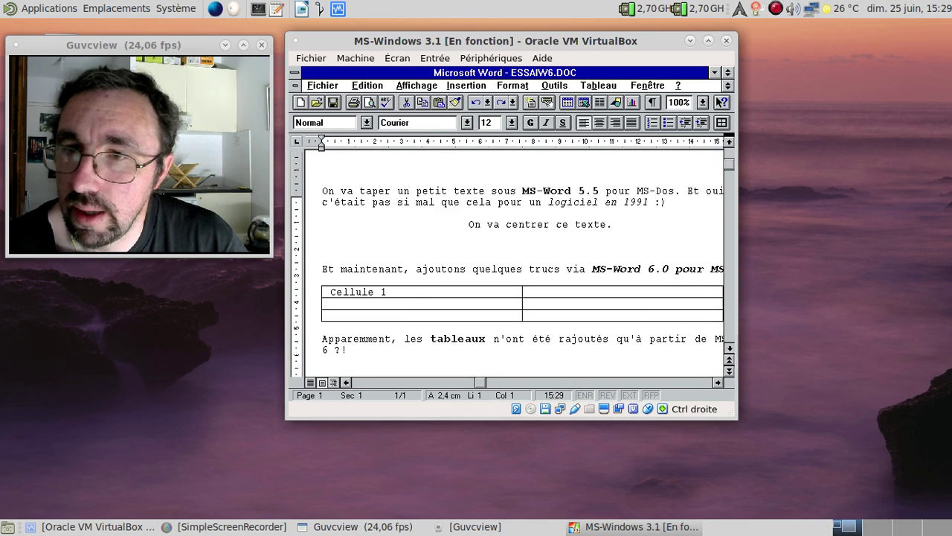
{"action": "left_click", "coordinate": [728, 351]}
{"action": "left_click", "coordinate": [728, 350]}
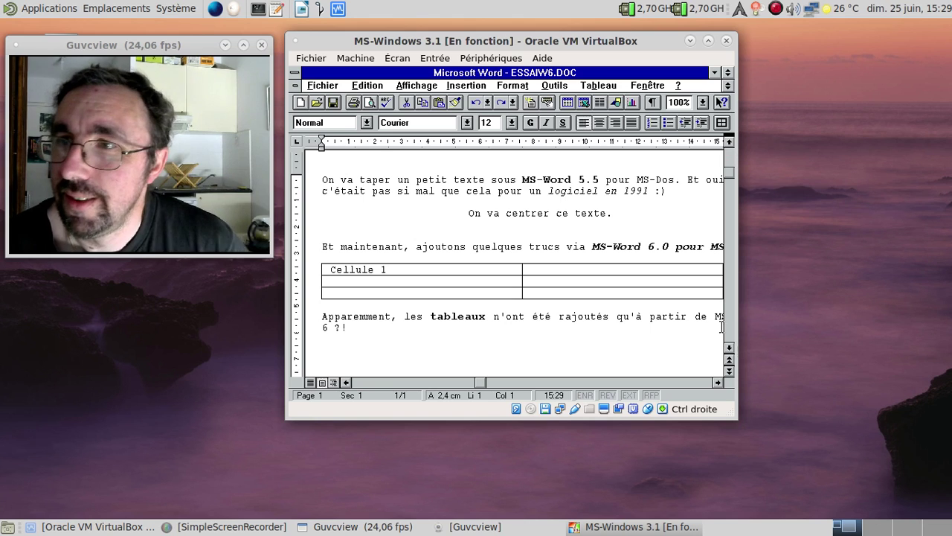
{"action": "left_click", "coordinate": [728, 143]}
{"action": "left_click", "coordinate": [729, 143]}
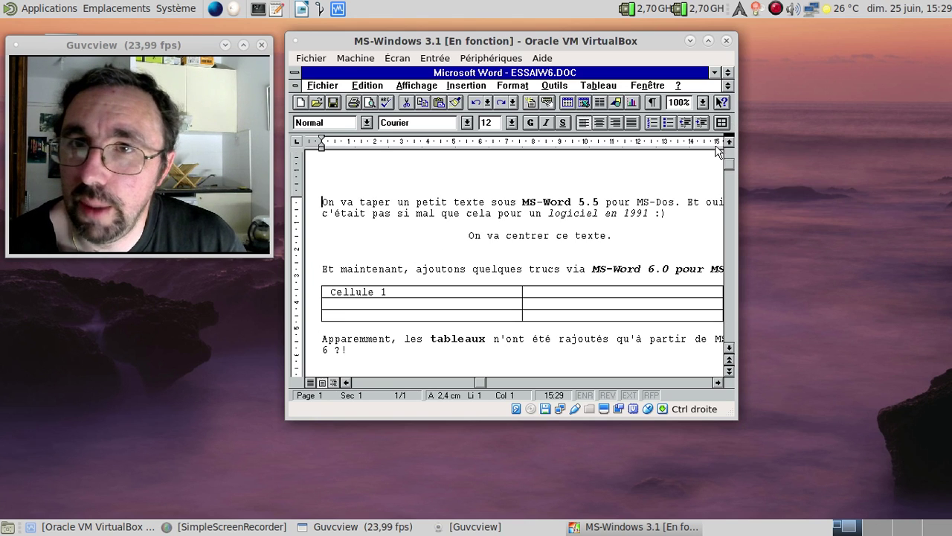
Examine the page layout of ESSAIW6.DOC in print preview at 75% and quit Word.
{"action": "left_click", "coordinate": [370, 103]}
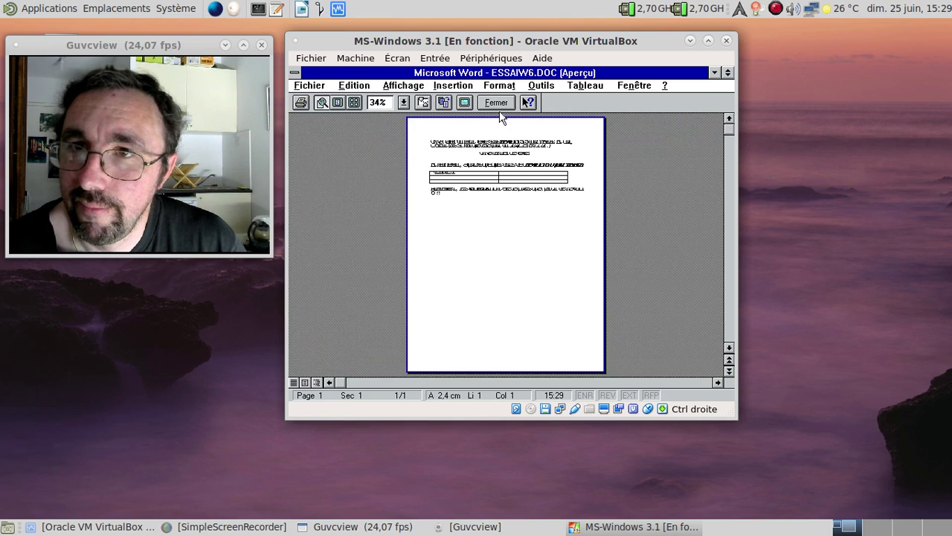
{"action": "left_click", "coordinate": [405, 104]}
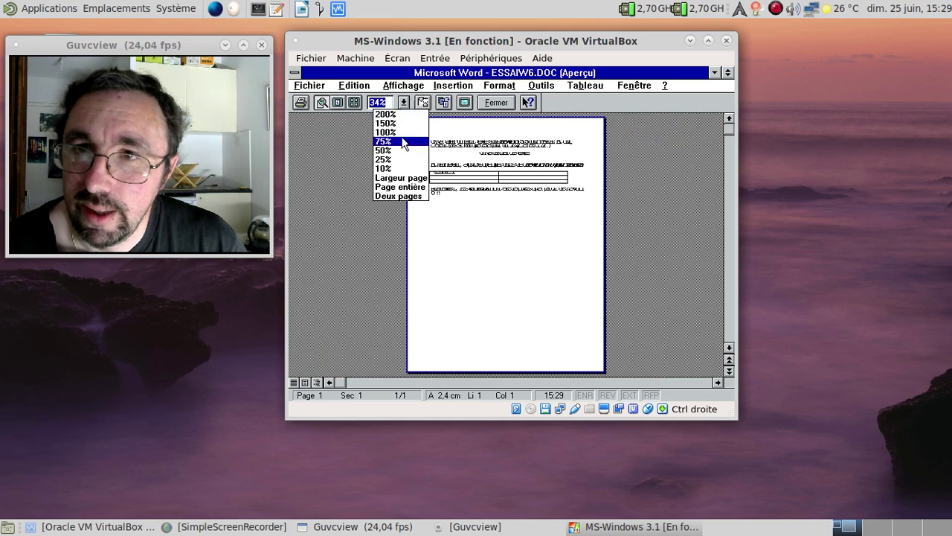
{"action": "left_click", "coordinate": [402, 141]}
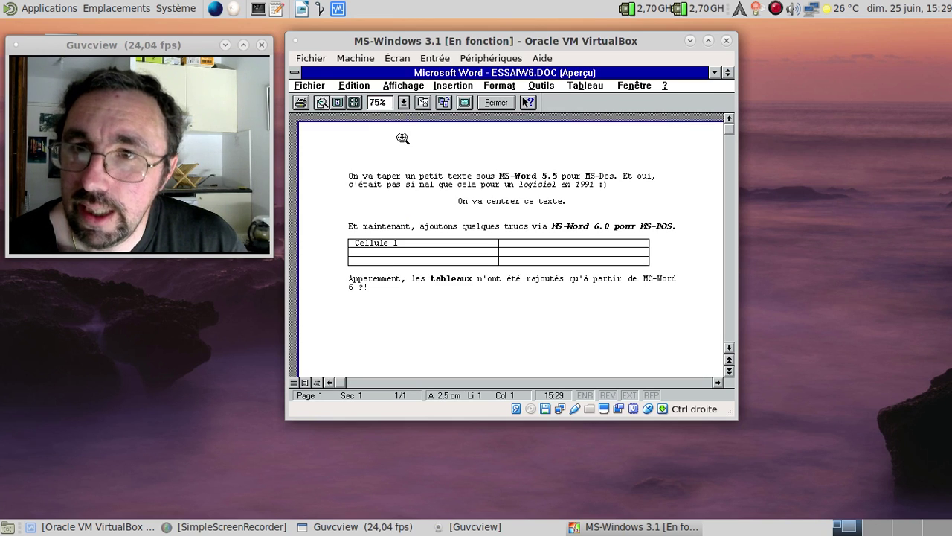
{"action": "left_click", "coordinate": [308, 86]}
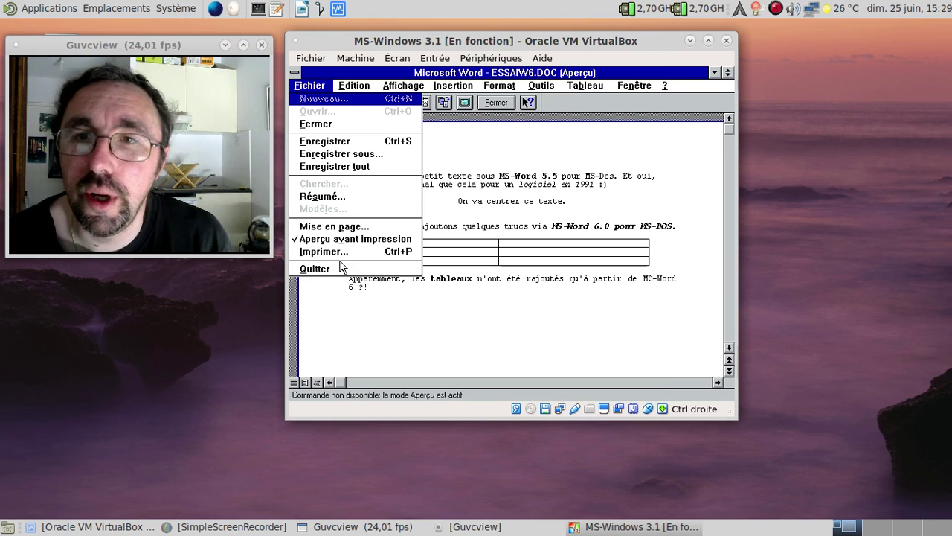
{"action": "left_click", "coordinate": [314, 268]}
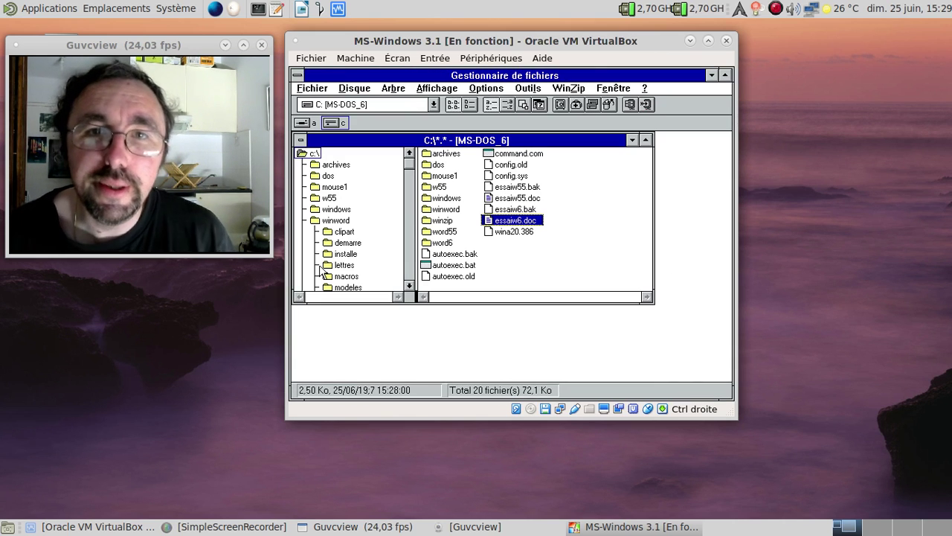
Close the File Manager and start Microsoft Word from the Microsoft Office program group.
{"action": "double_click", "coordinate": [299, 75]}
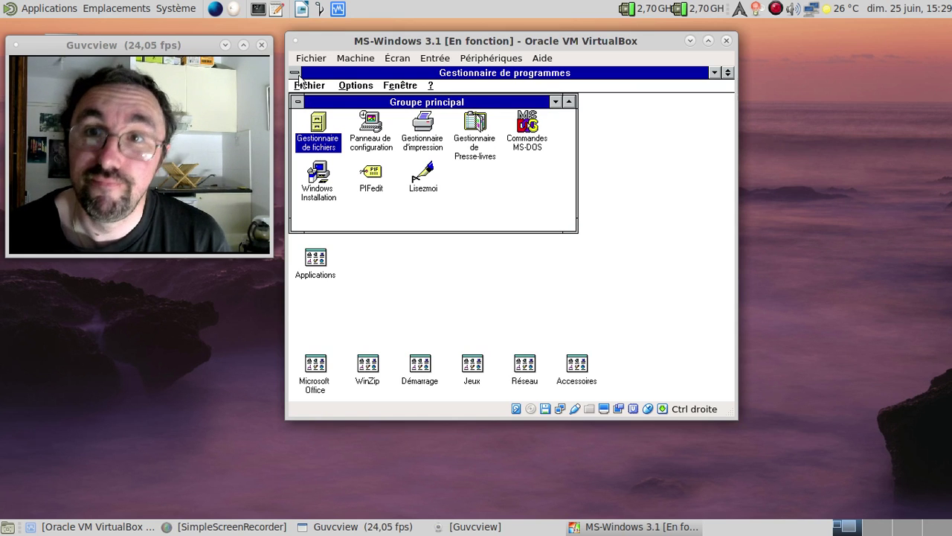
{"action": "double_click", "coordinate": [314, 384]}
{"action": "double_click", "coordinate": [408, 236]}
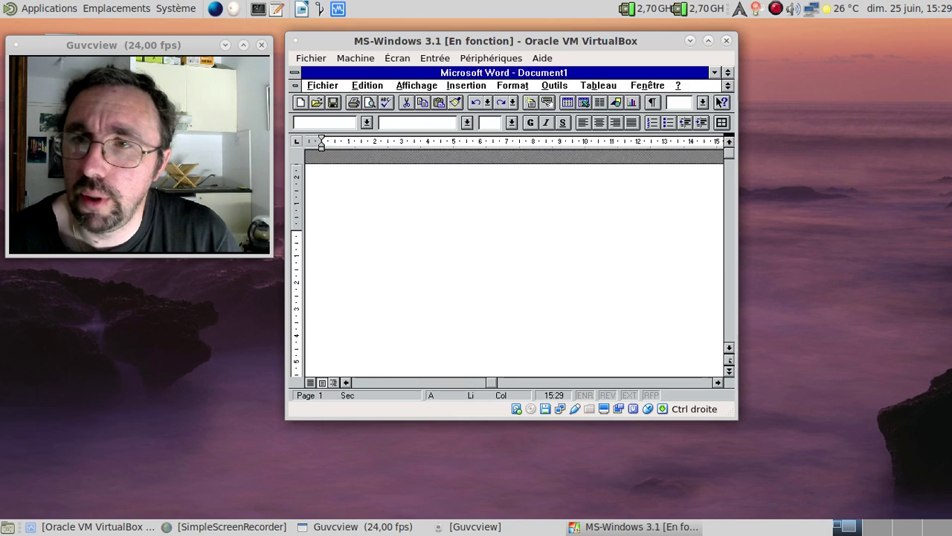
{"action": "left_click", "coordinate": [625, 177]}
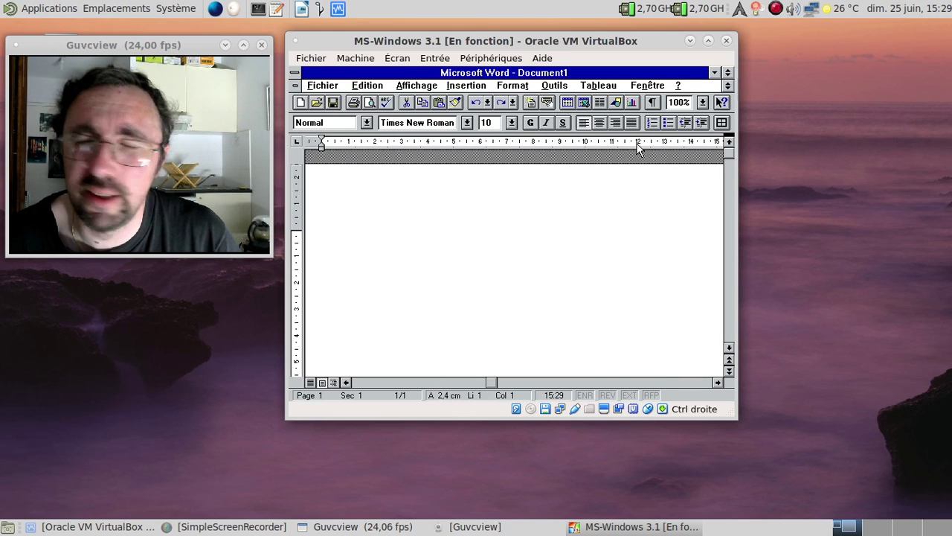
Check the version information in the About Microsoft Word dialog and close it.
{"action": "left_click", "coordinate": [678, 86]}
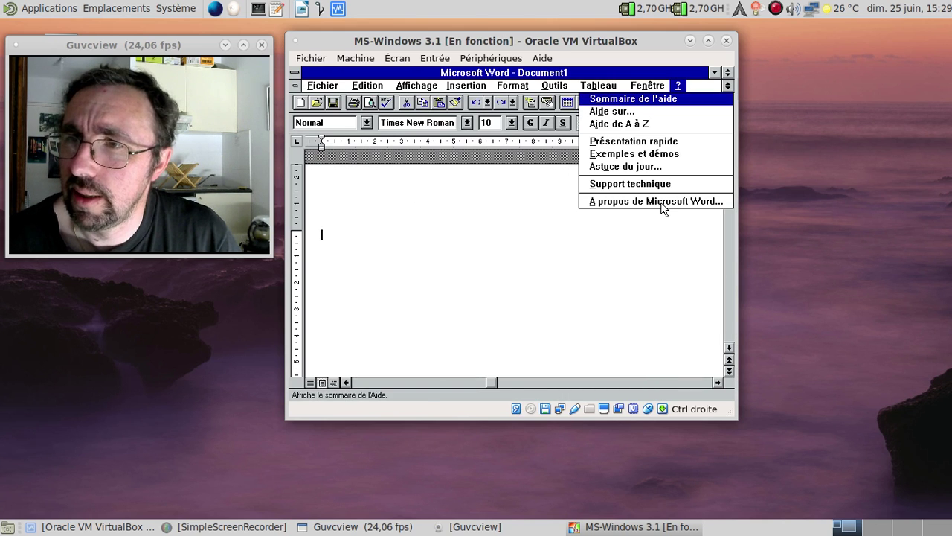
{"action": "left_click", "coordinate": [660, 202]}
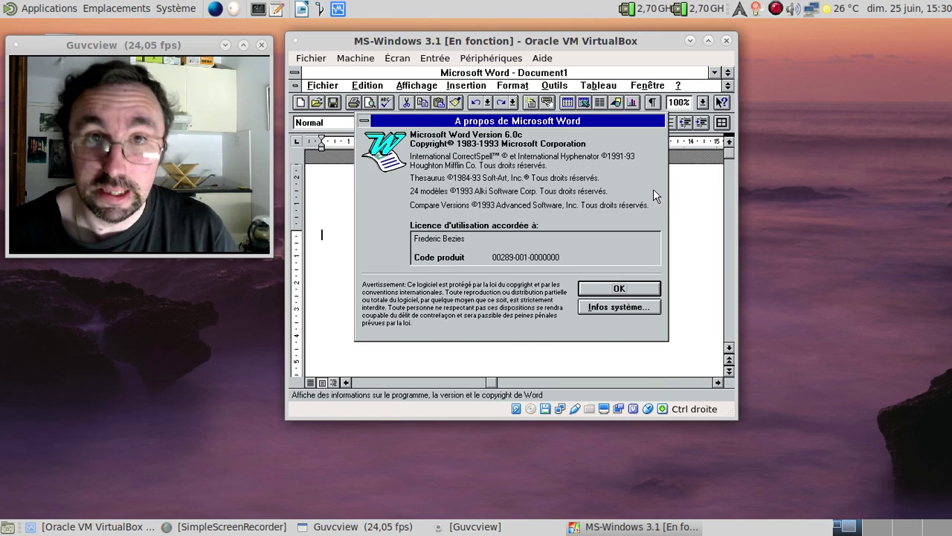
{"action": "left_click", "coordinate": [601, 290]}
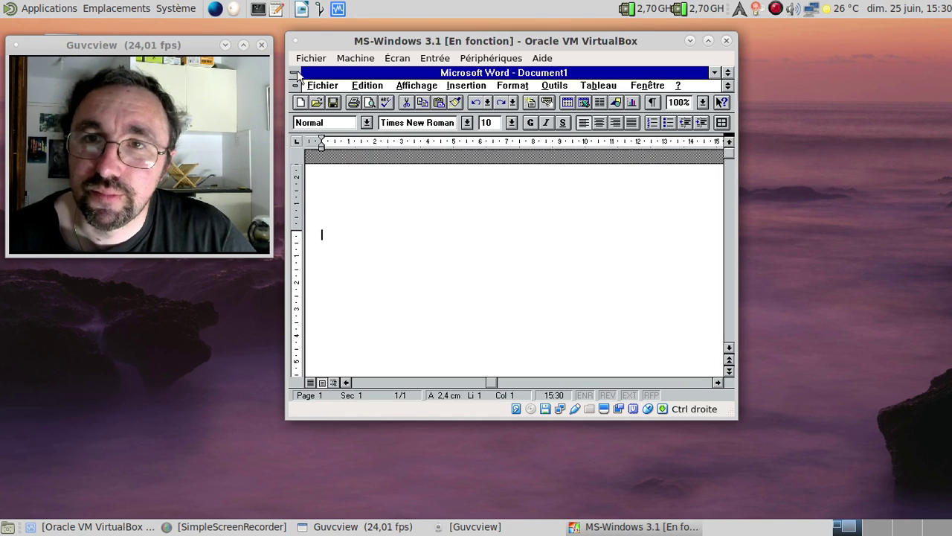
Quit Word and exit Windows 3.1 to the DOS prompt.
{"action": "double_click", "coordinate": [296, 73]}
{"action": "left_click", "coordinate": [296, 74]}
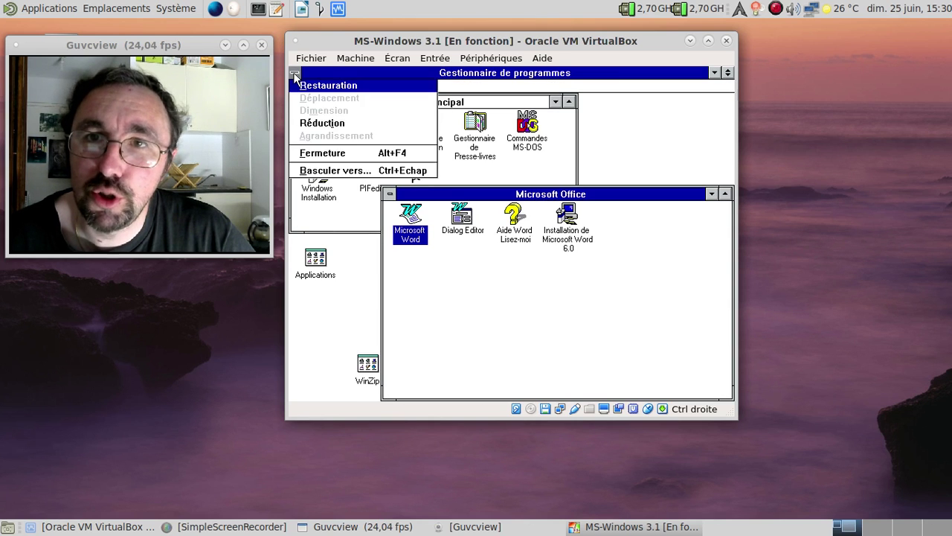
{"action": "left_click", "coordinate": [295, 74]}
{"action": "left_click", "coordinate": [474, 255]}
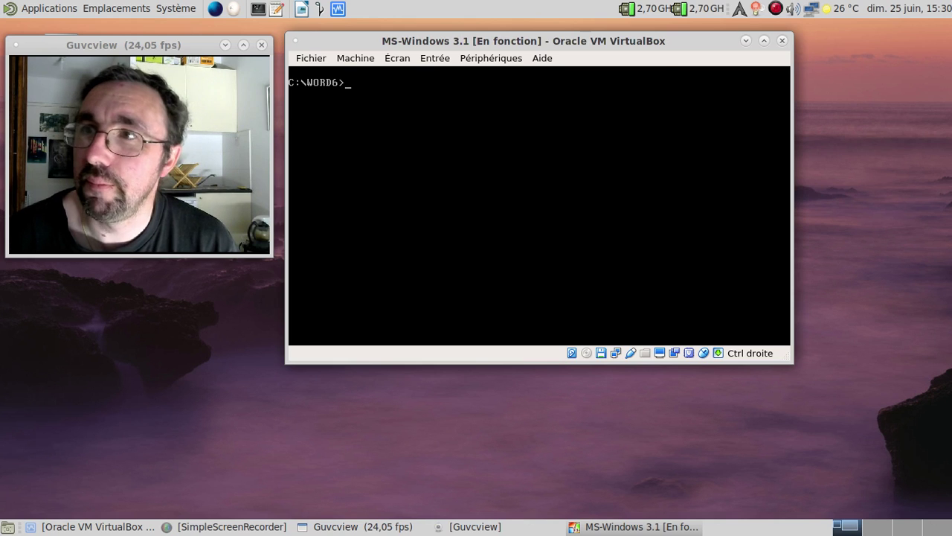
Close the MS-Windows 3.1 virtual machine by powering it off.
{"action": "key", "text": "ctrl+q"}
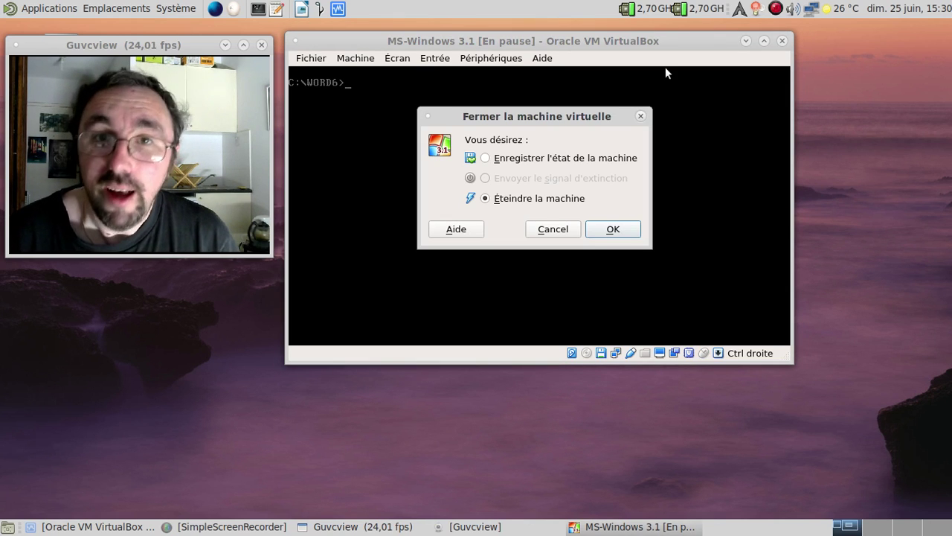
{"action": "key", "text": "Return"}
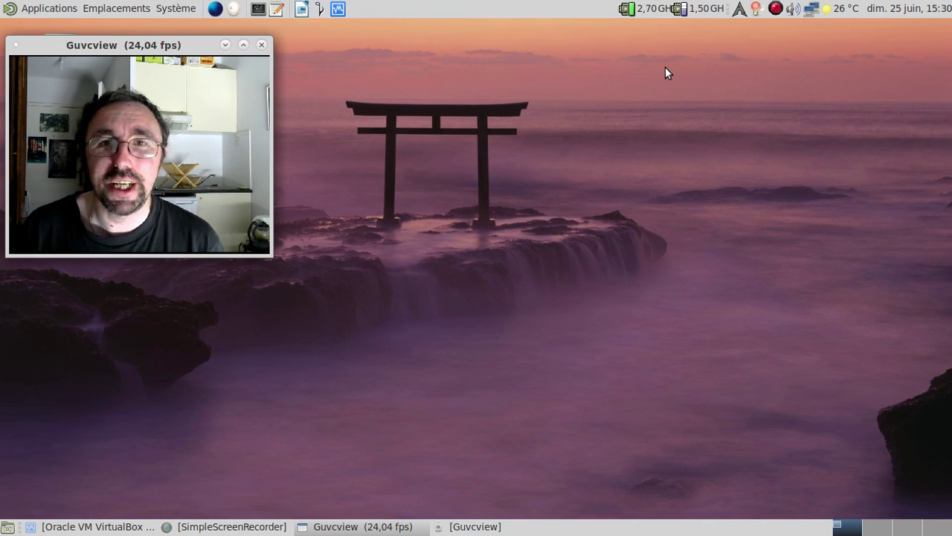
{"action": "right_click", "coordinate": [776, 8]}
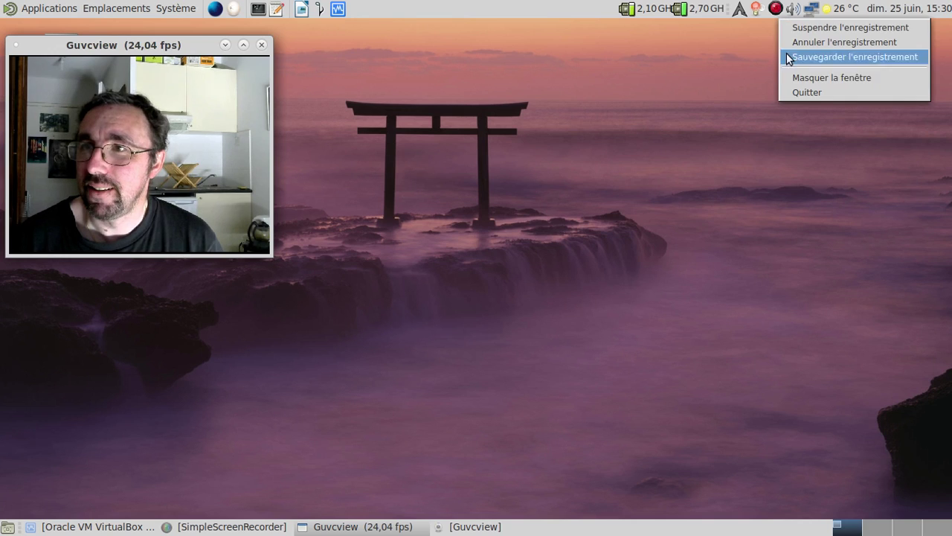